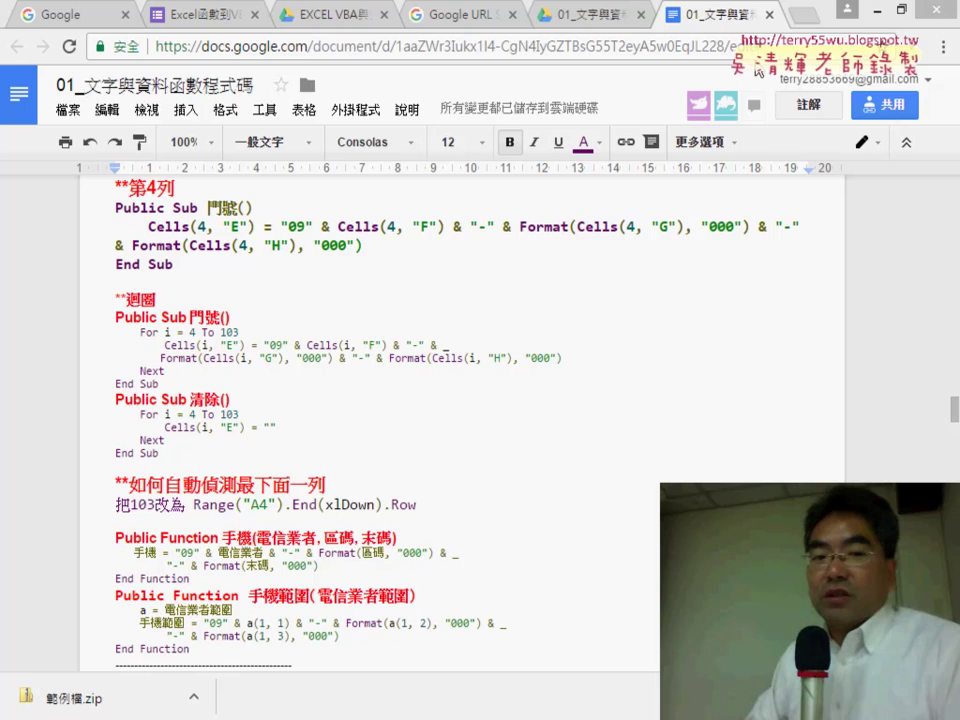
Step: Close the code-notes browser and the VBA editor, then restore the phone-number exercise workbook
{"action": "left_click", "coordinate": [847, 9]}
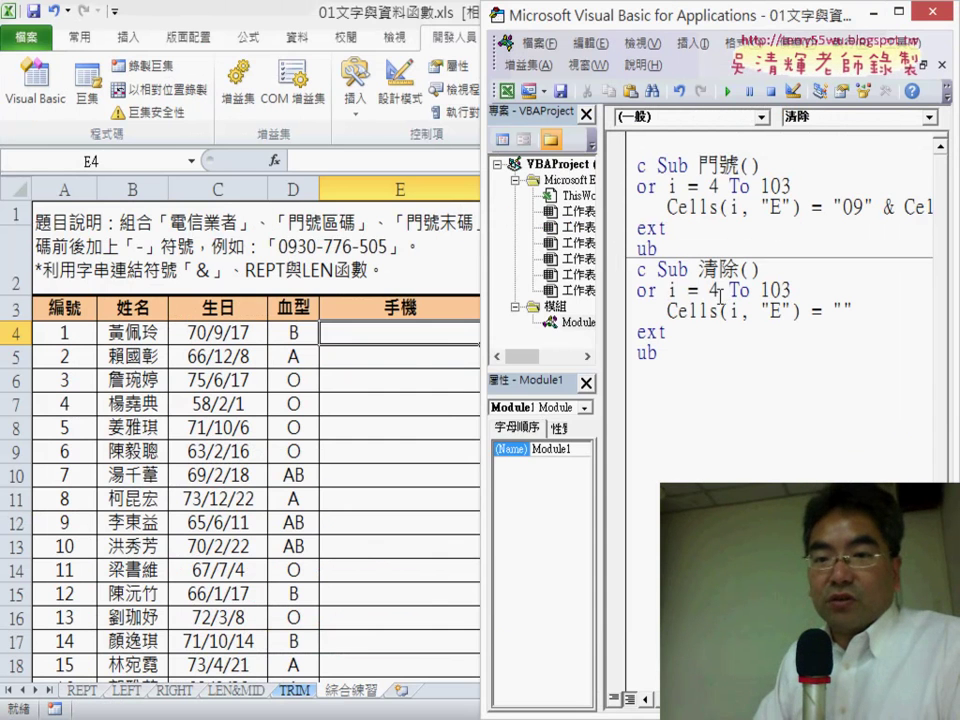
{"action": "left_click_drag", "start_coordinate": [535, 20], "coordinate": [304, 80]}
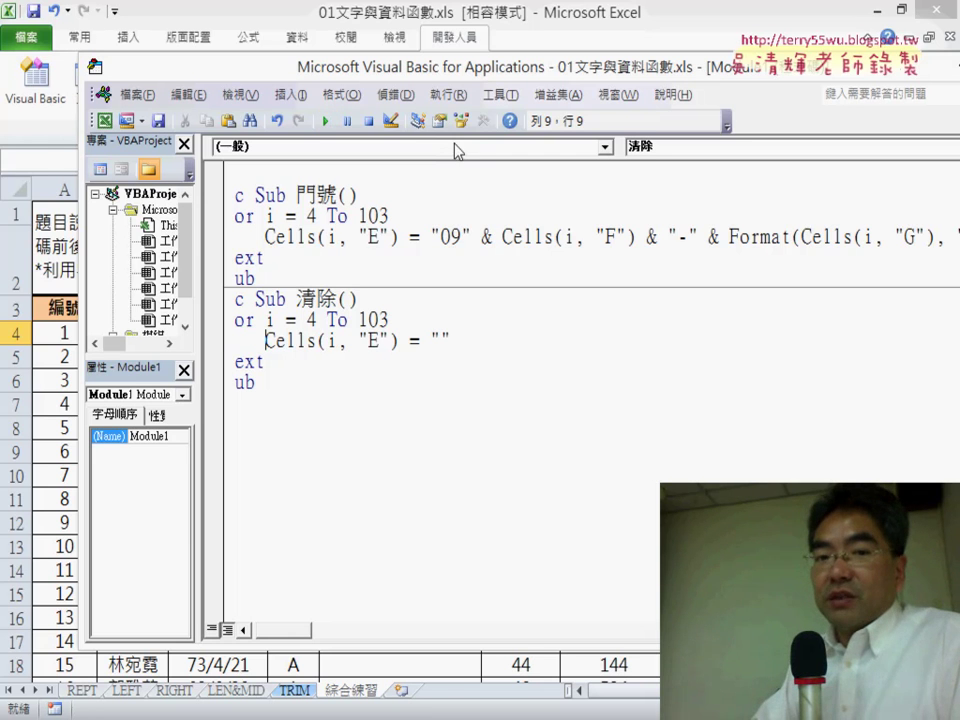
{"action": "left_click", "coordinate": [910, 37]}
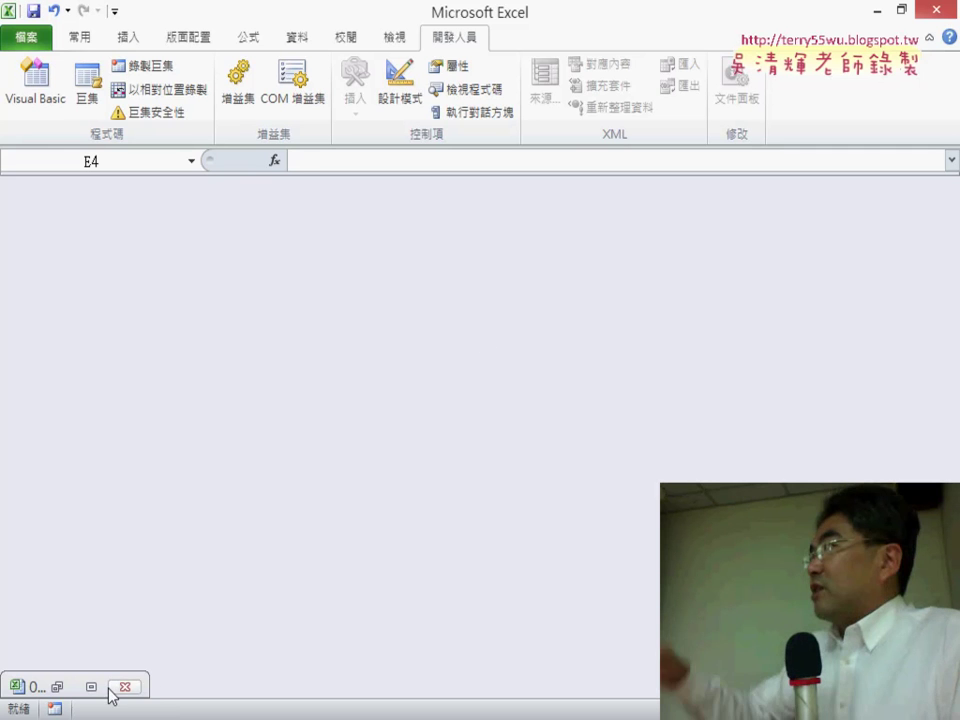
{"action": "left_click", "coordinate": [92, 687]}
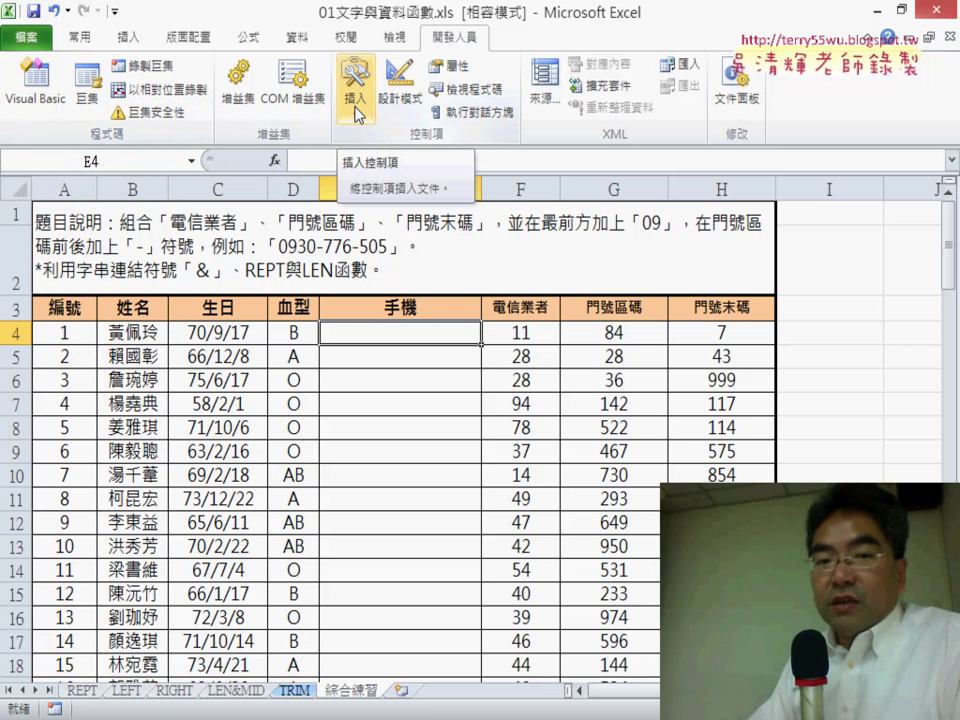
Step: Draw a Form Controls button in column I beside the 門號末碼 header
{"action": "left_click", "coordinate": [355, 106]}
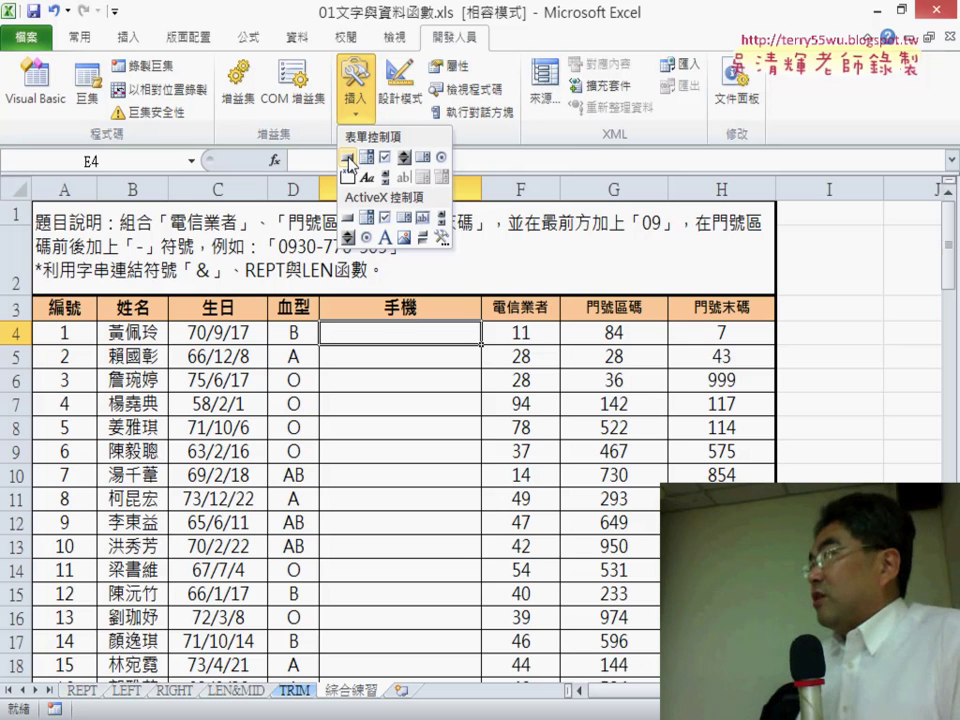
{"action": "left_click", "coordinate": [347, 158]}
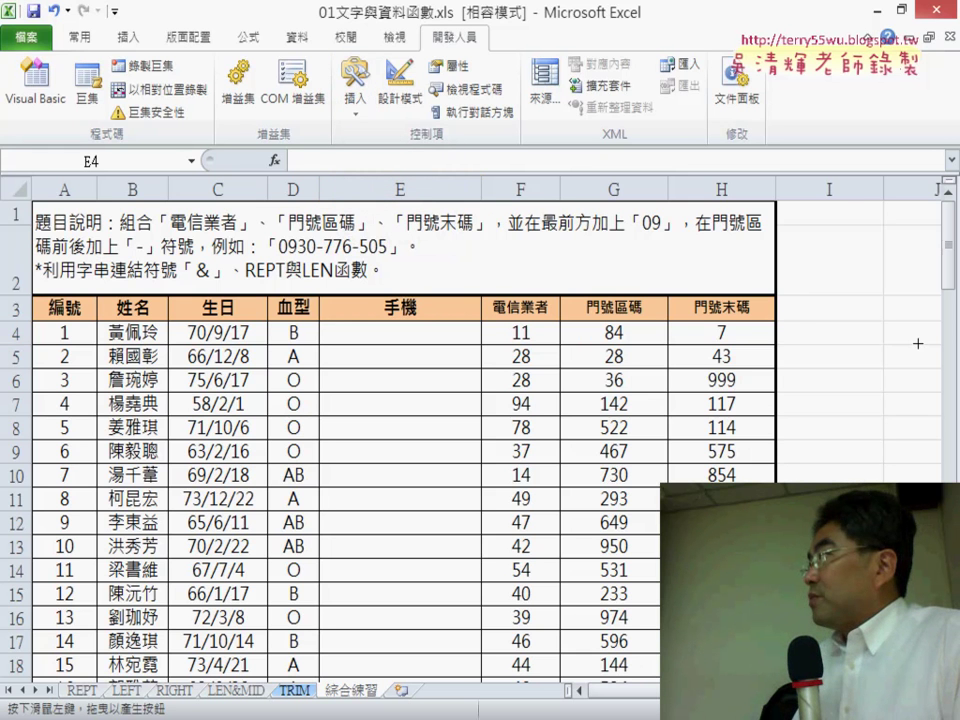
{"action": "left_click_drag", "start_coordinate": [793, 298], "coordinate": [916, 336]}
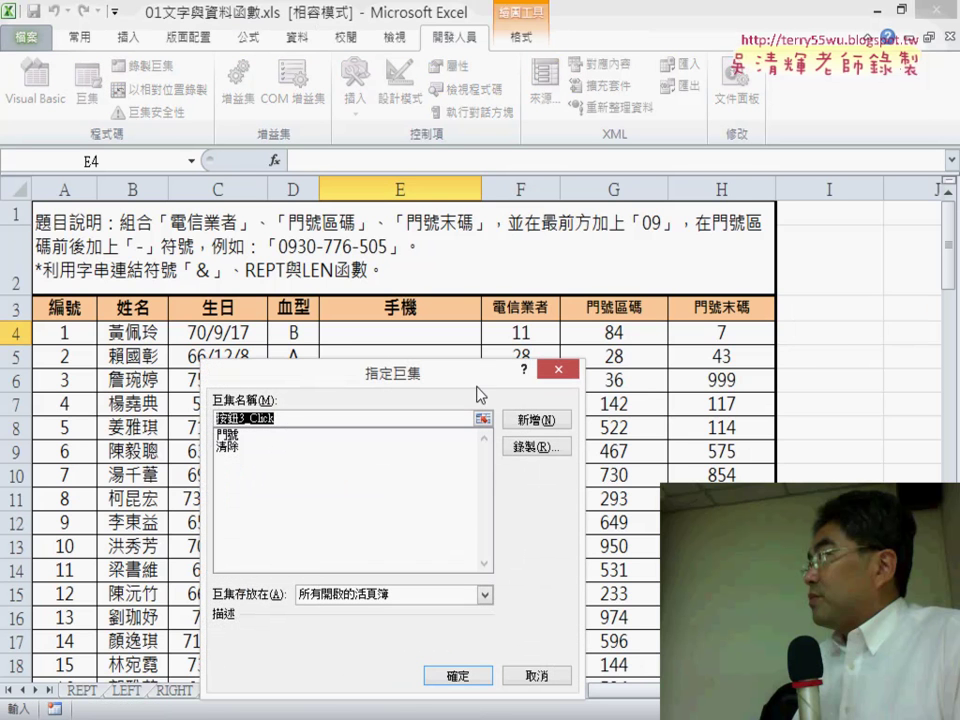
Step: Assign the 門號 macro to the new button, copying the macro name first
{"action": "left_click_drag", "start_coordinate": [480, 384], "coordinate": [644, 119]}
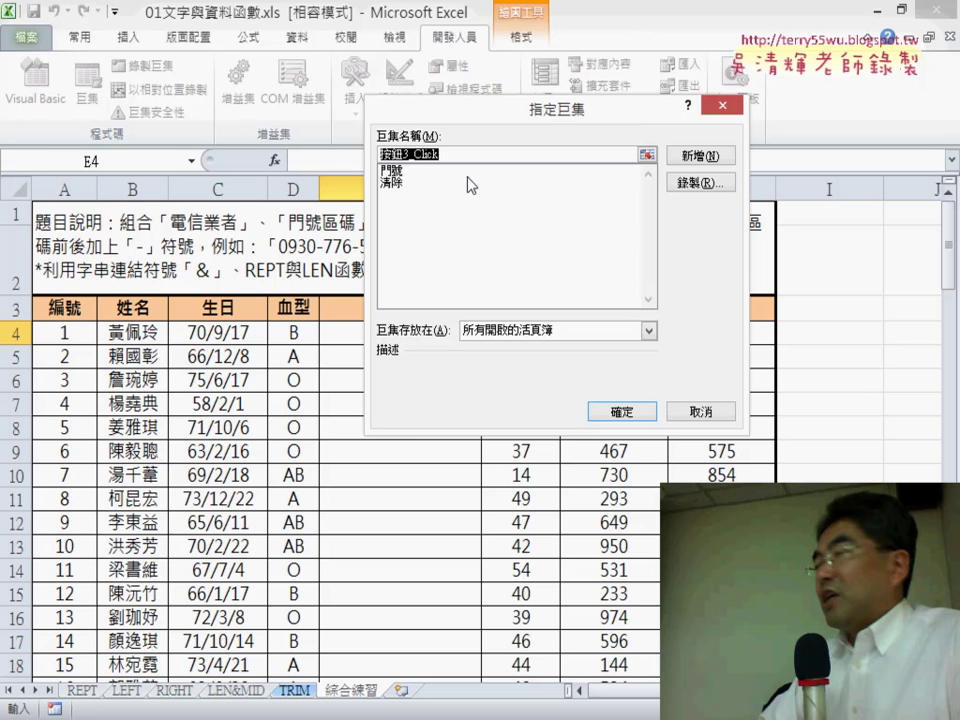
{"action": "left_click", "coordinate": [398, 170]}
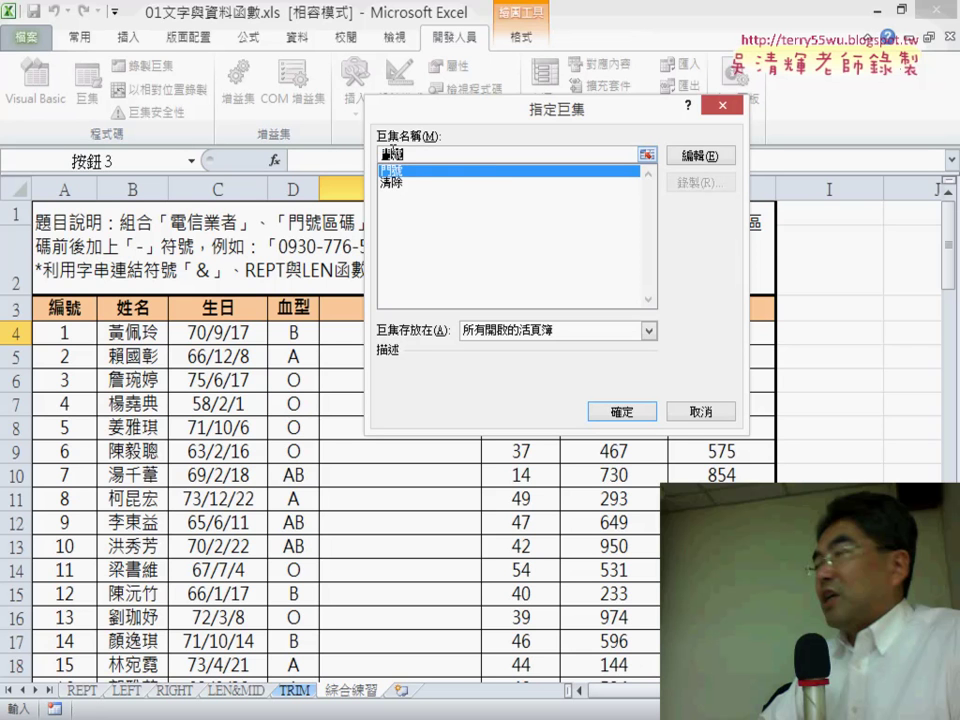
{"action": "right_click", "coordinate": [392, 156]}
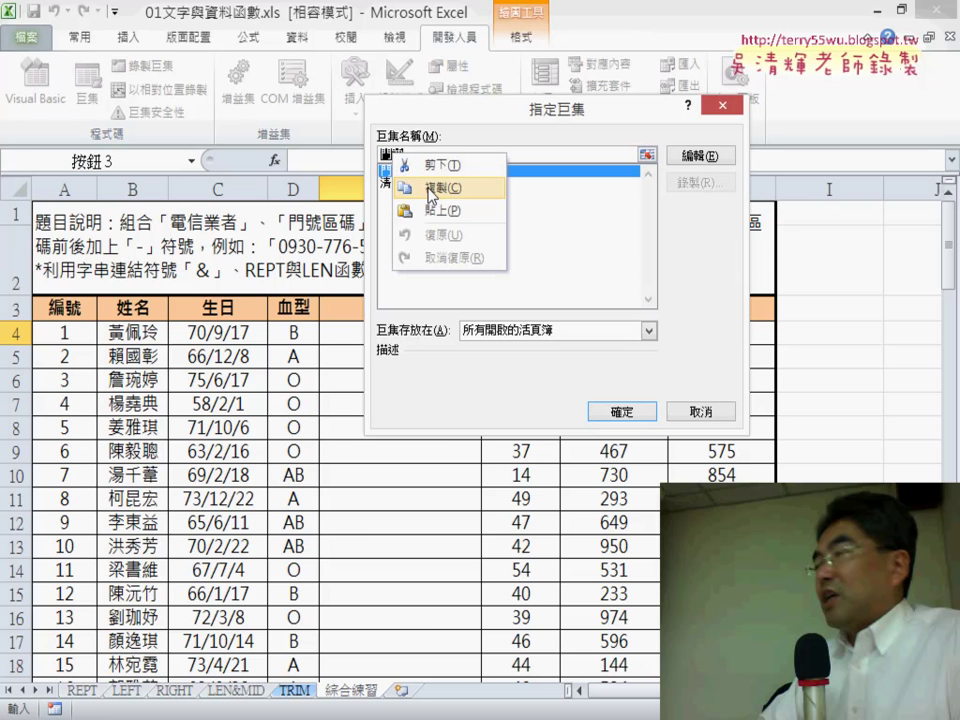
{"action": "left_click", "coordinate": [432, 188]}
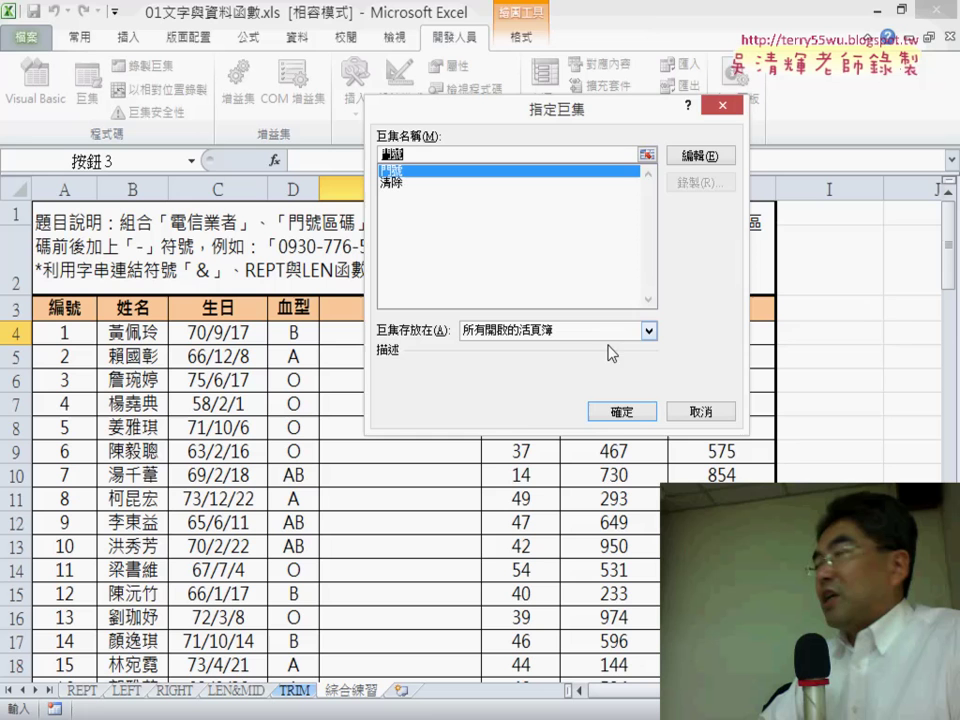
{"action": "left_click", "coordinate": [621, 410]}
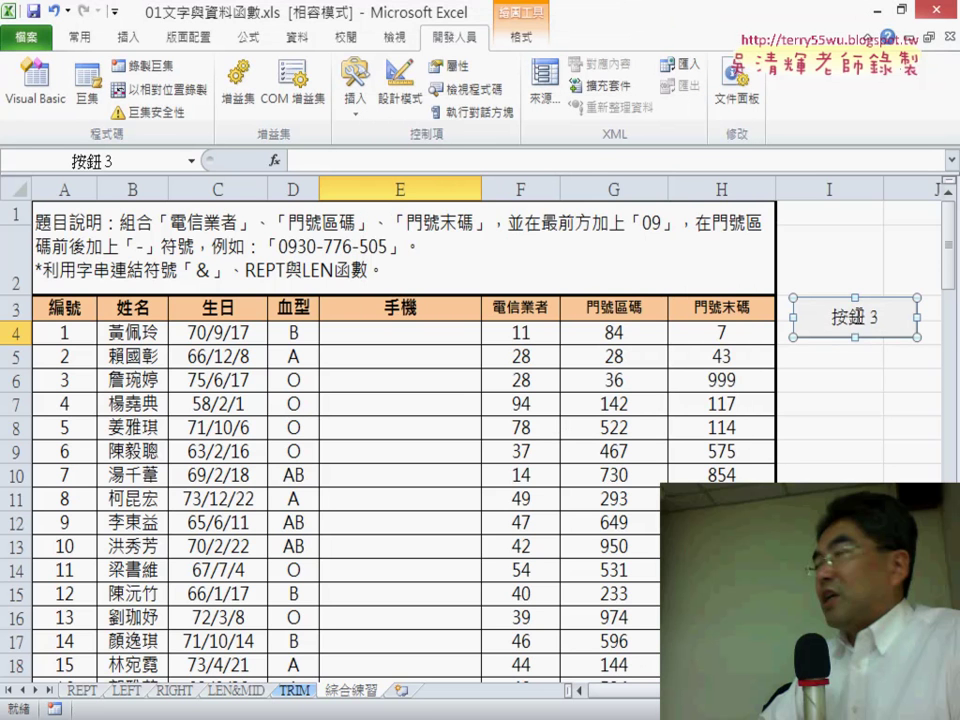
Step: Change the new button's caption from 按鈕 3 to 門號
{"action": "left_click", "coordinate": [835, 318]}
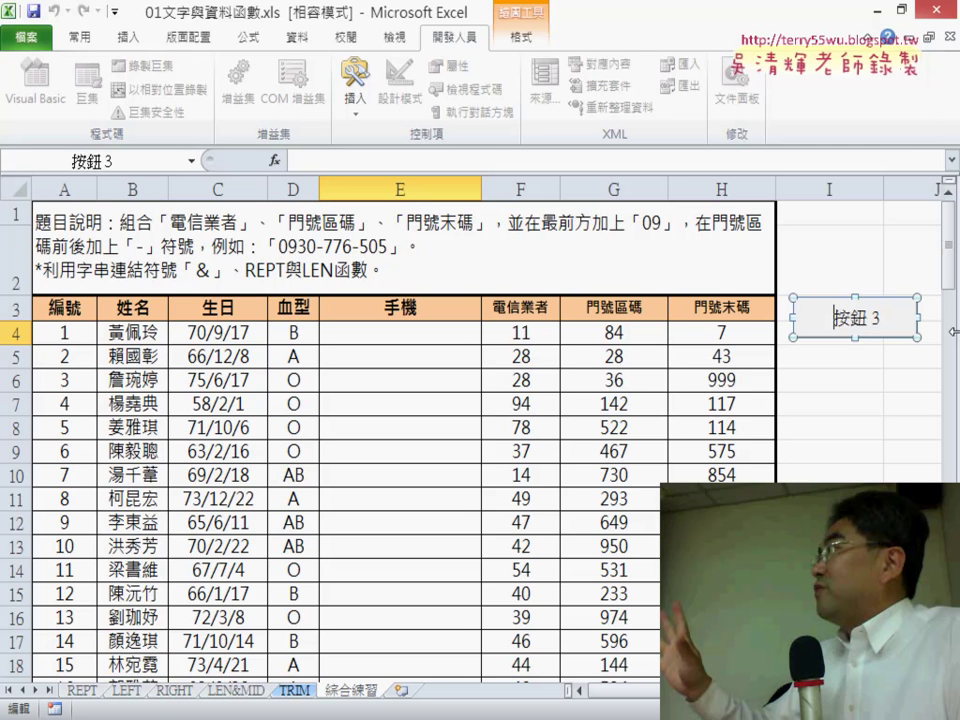
{"action": "key", "text": "Delete"}
{"action": "key", "text": "Delete"}
{"action": "key", "text": "Delete"}
{"action": "key", "text": "Delete"}
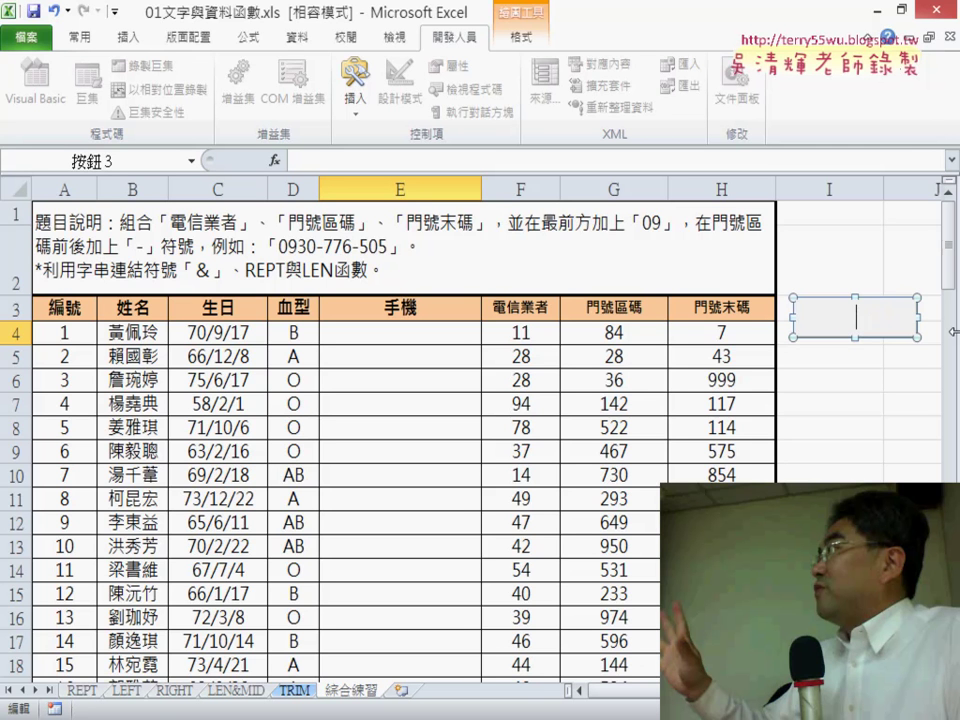
{"action": "type", "text": "門號"}
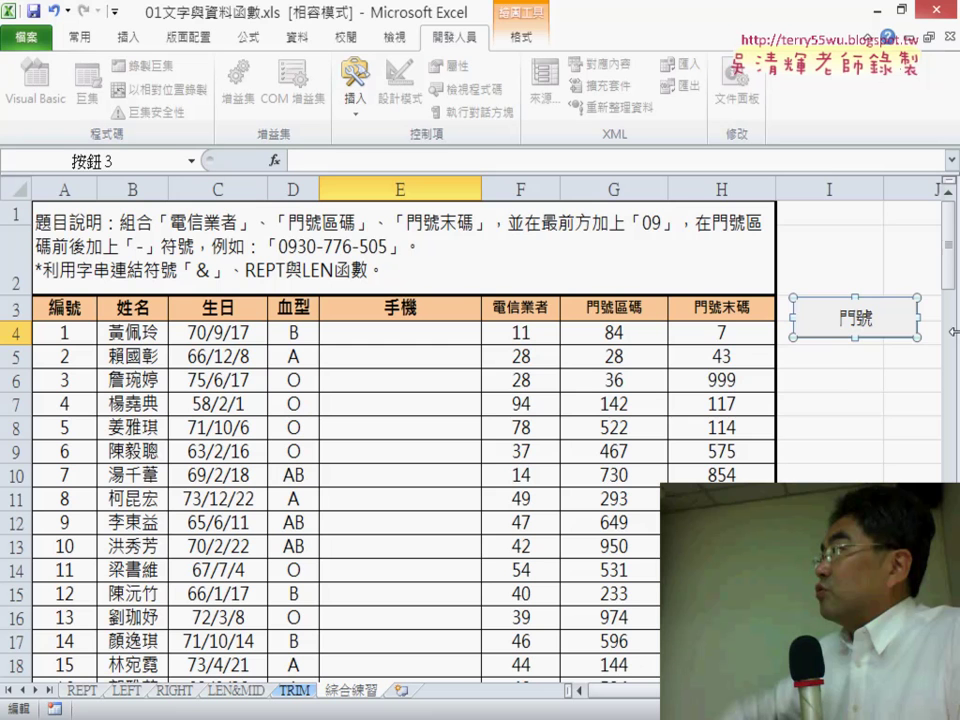
{"action": "left_click", "coordinate": [875, 380]}
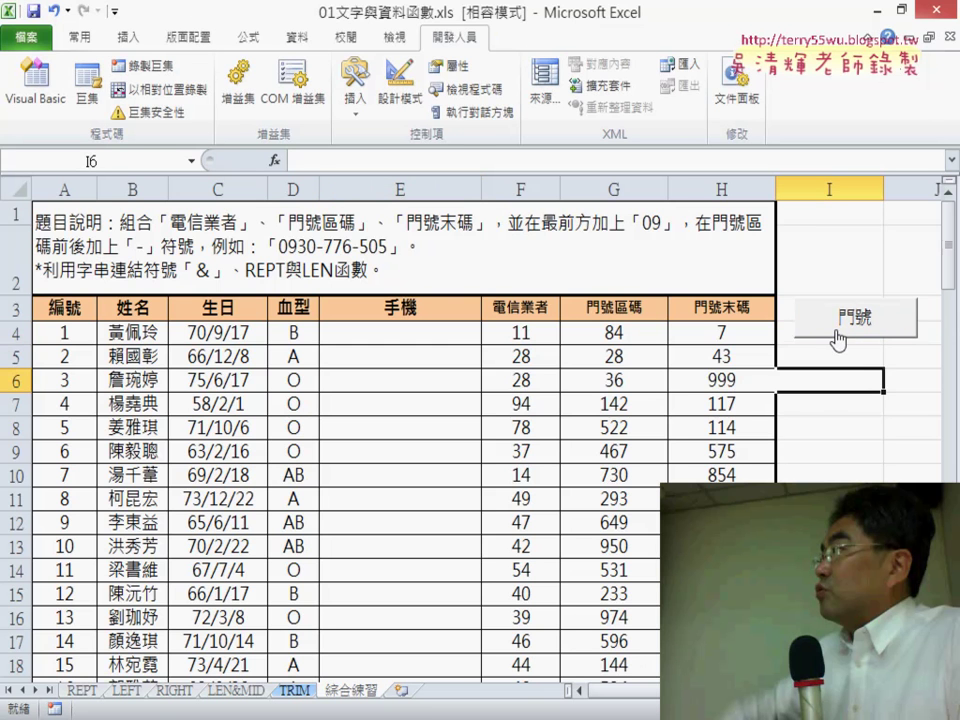
{"action": "right_click", "coordinate": [838, 335]}
{"action": "left_click", "coordinate": [823, 368]}
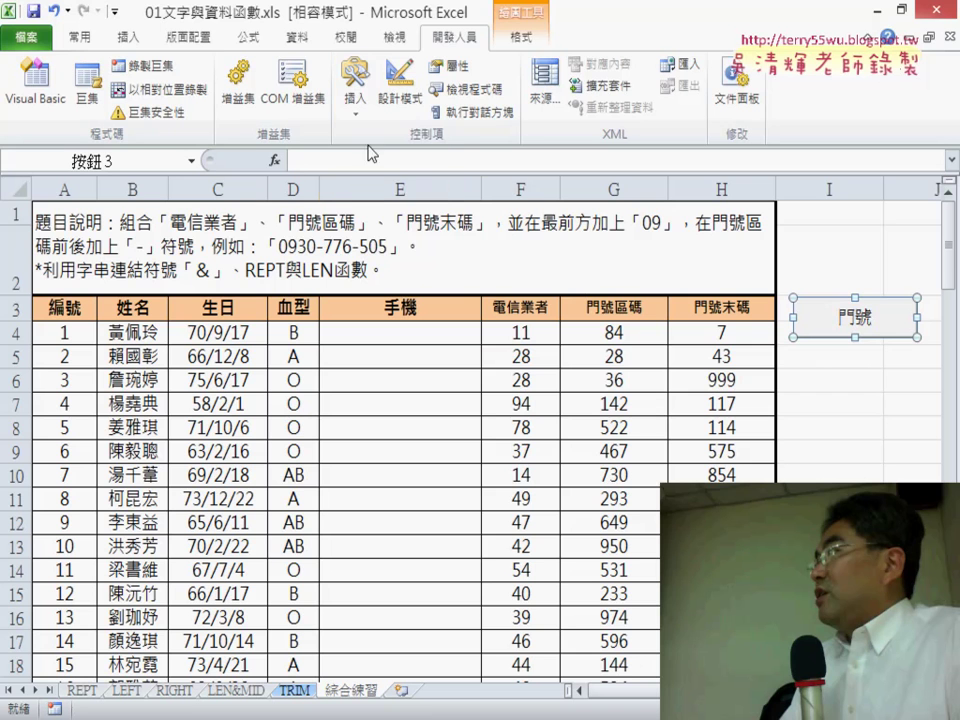
{"action": "left_click", "coordinate": [355, 90]}
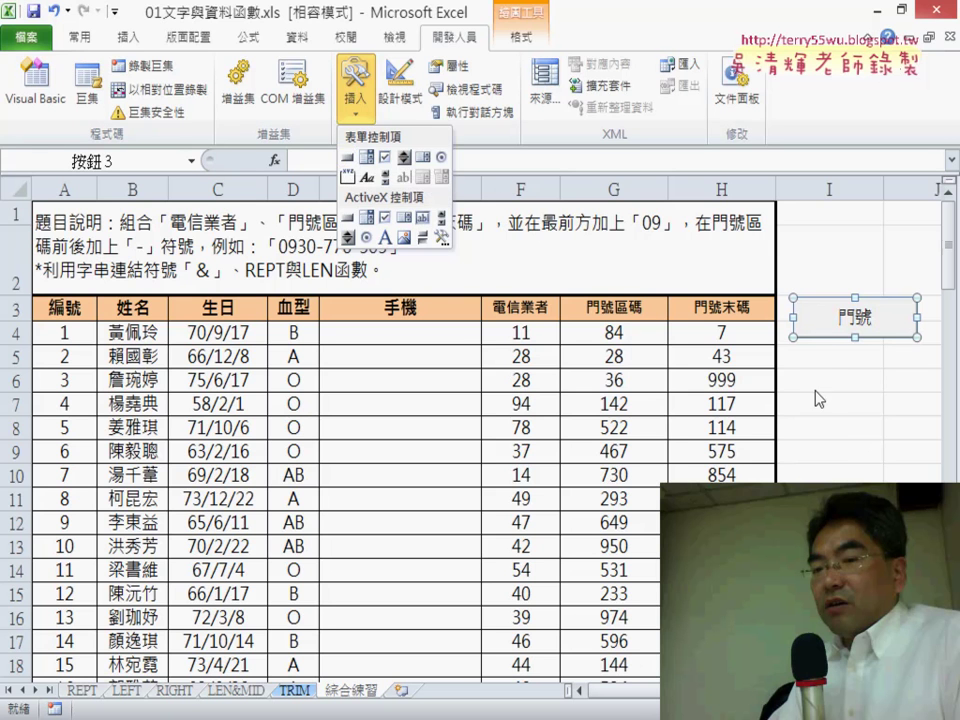
Step: Copy the 門號 button and paste the duplicate at cell I5
{"action": "left_click", "coordinate": [349, 163]}
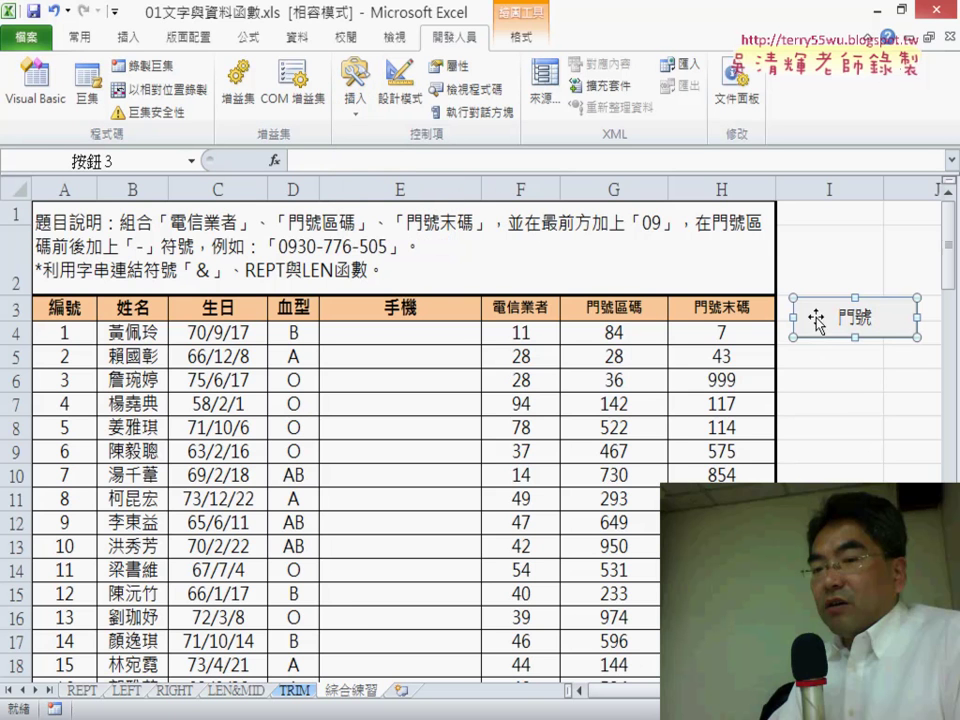
{"action": "right_click", "coordinate": [818, 318]}
{"action": "left_click", "coordinate": [836, 355]}
{"action": "left_click", "coordinate": [818, 362]}
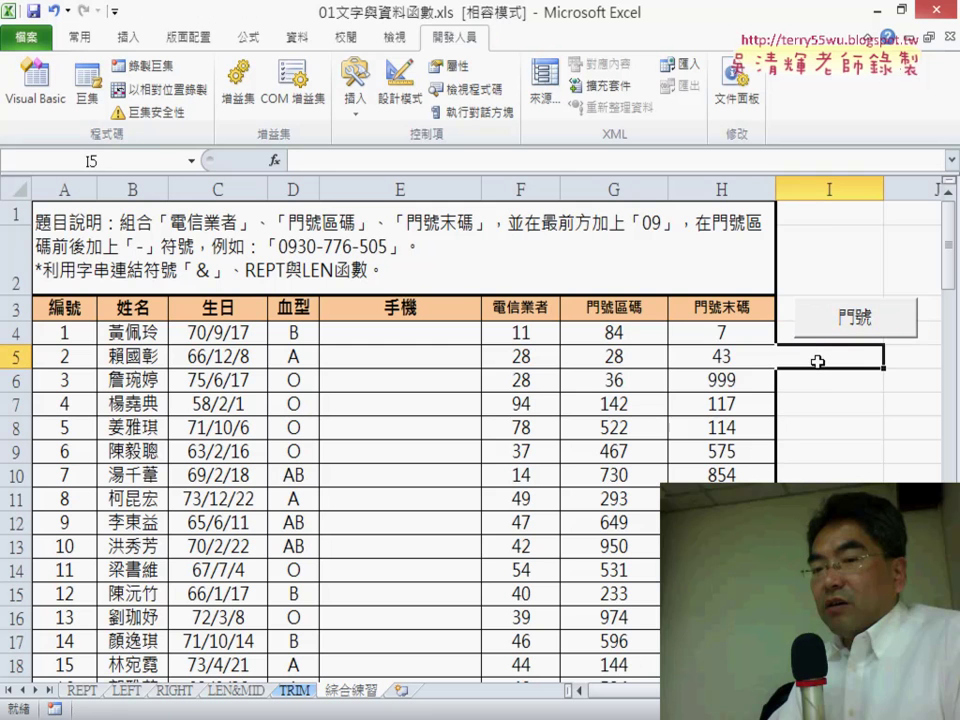
{"action": "right_click", "coordinate": [818, 362]}
{"action": "left_click", "coordinate": [625, 398]}
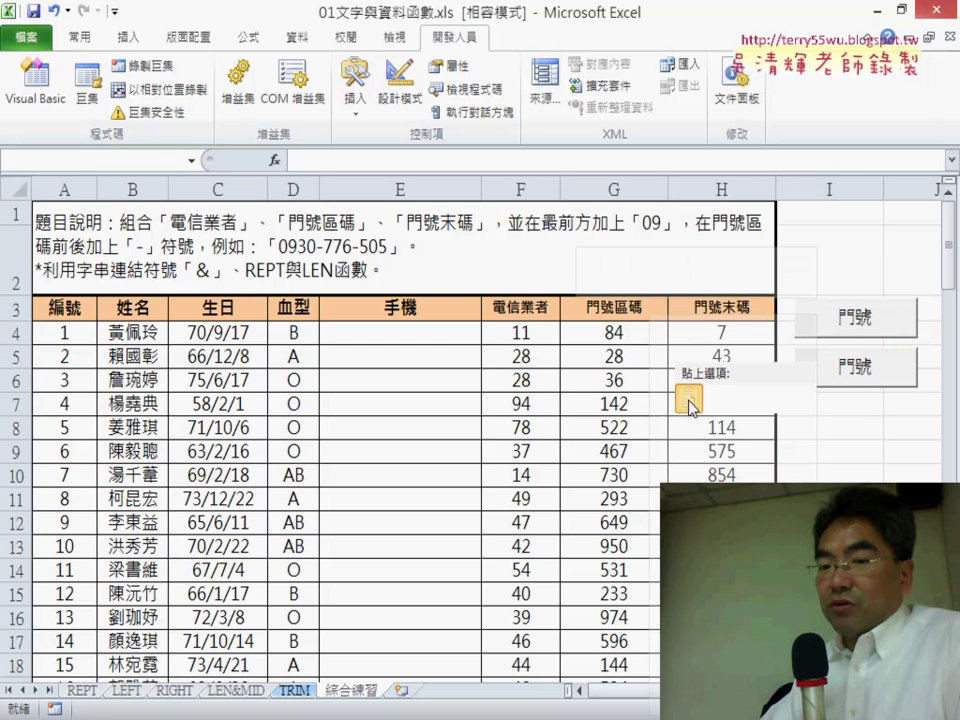
Step: Assign the 清除 macro to the copied button and caption it 清除
{"action": "right_click", "coordinate": [829, 363]}
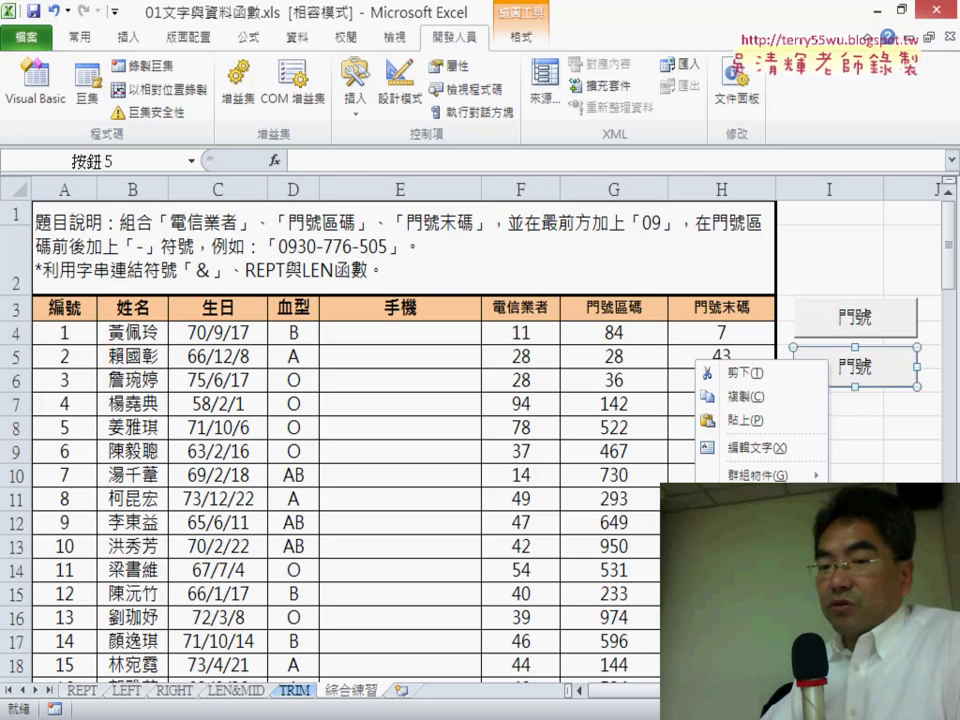
{"action": "left_click", "coordinate": [760, 527]}
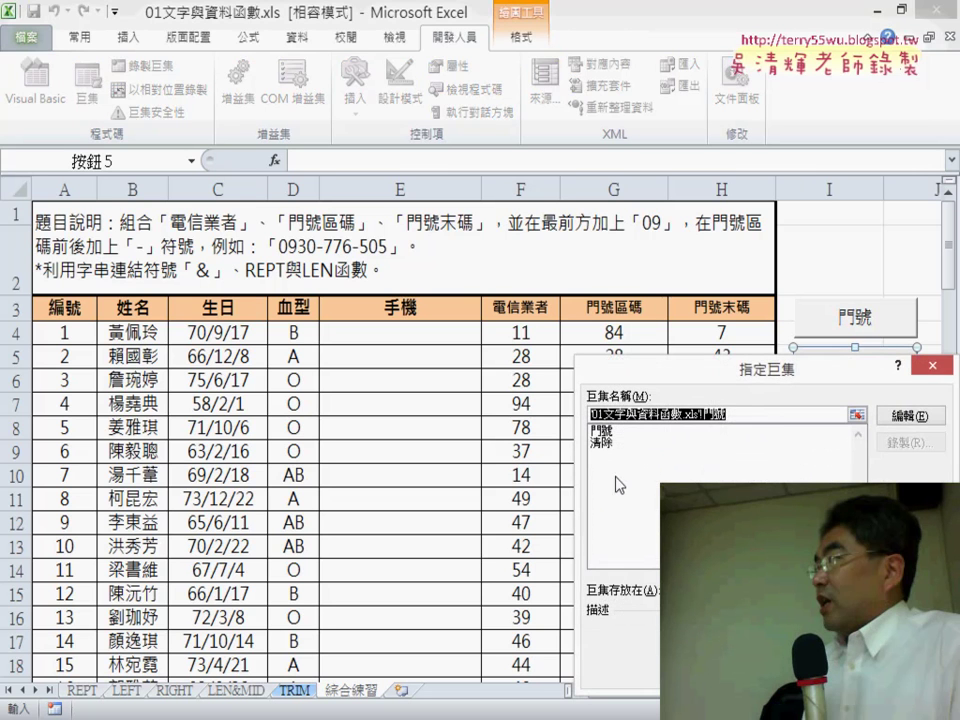
{"action": "left_click", "coordinate": [605, 442]}
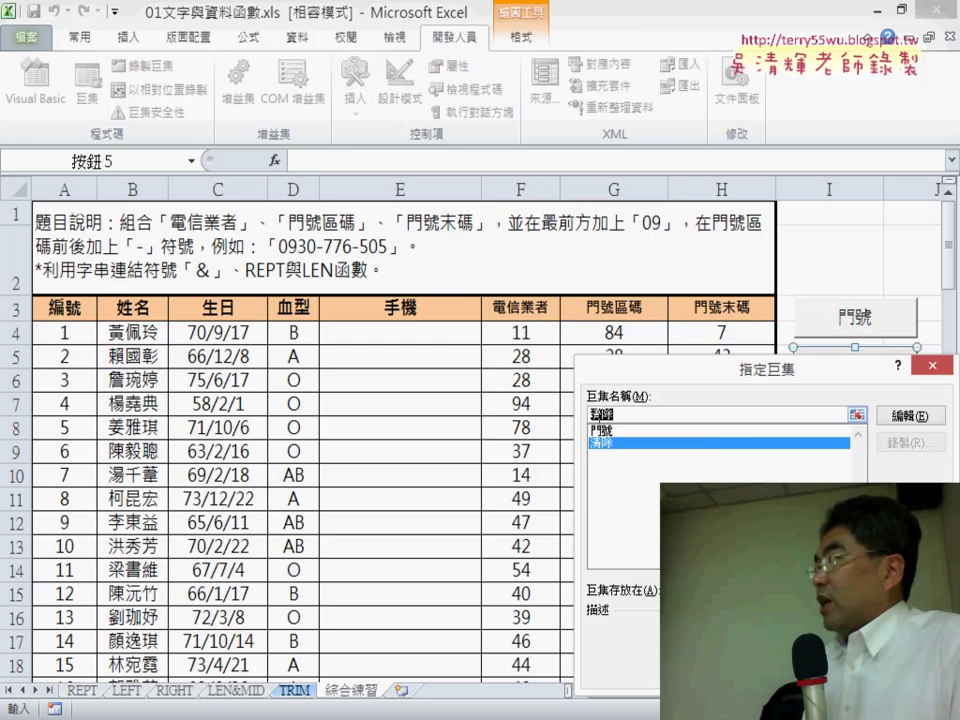
{"action": "right_click", "coordinate": [600, 413]}
{"action": "left_click", "coordinate": [640, 450]}
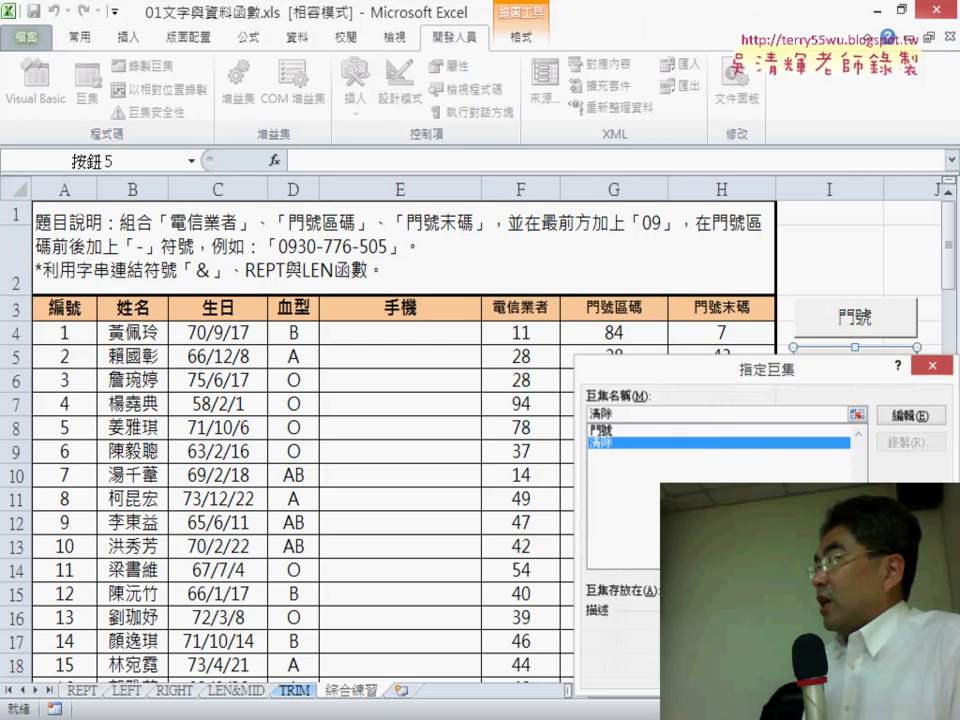
{"action": "key", "text": "Return"}
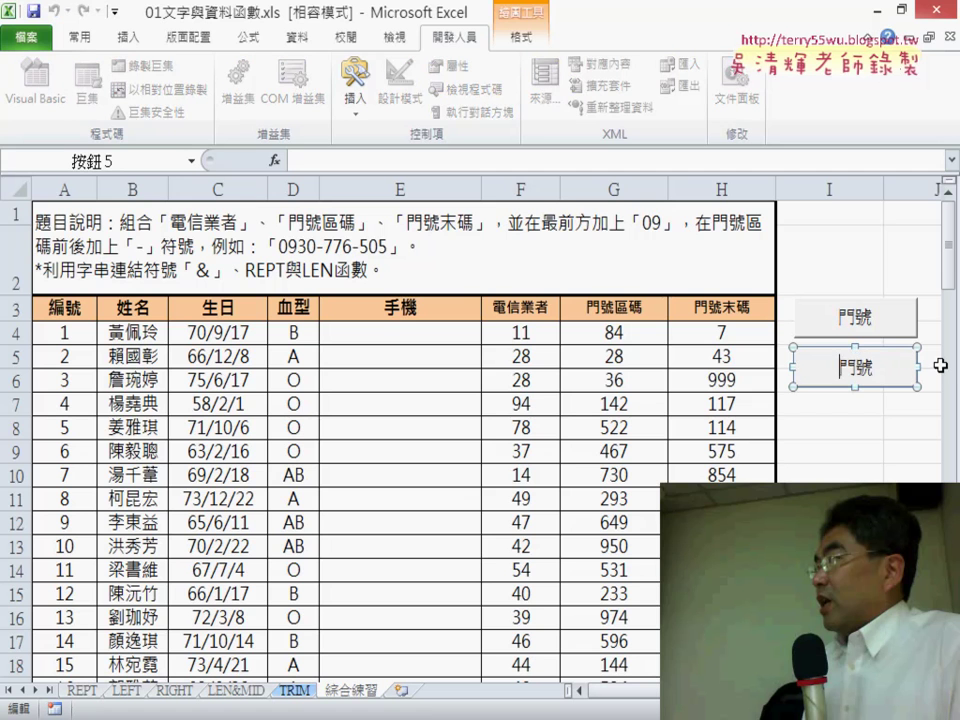
{"action": "key", "text": "Delete"}
{"action": "key", "text": "Delete"}
{"action": "type", "text": "清除"}
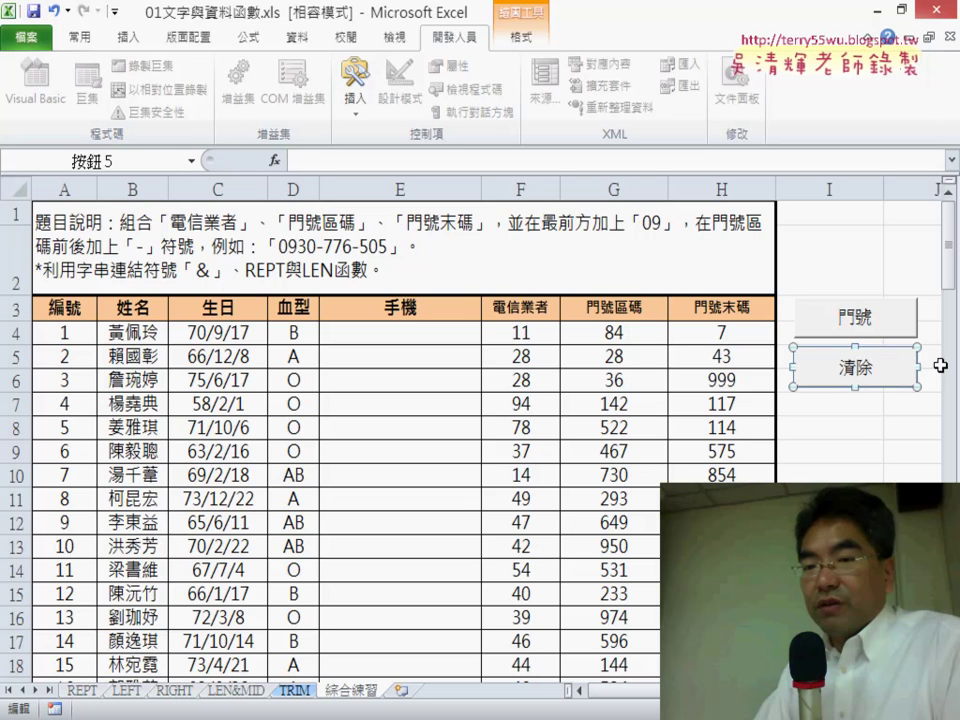
{"action": "left_click", "coordinate": [913, 458]}
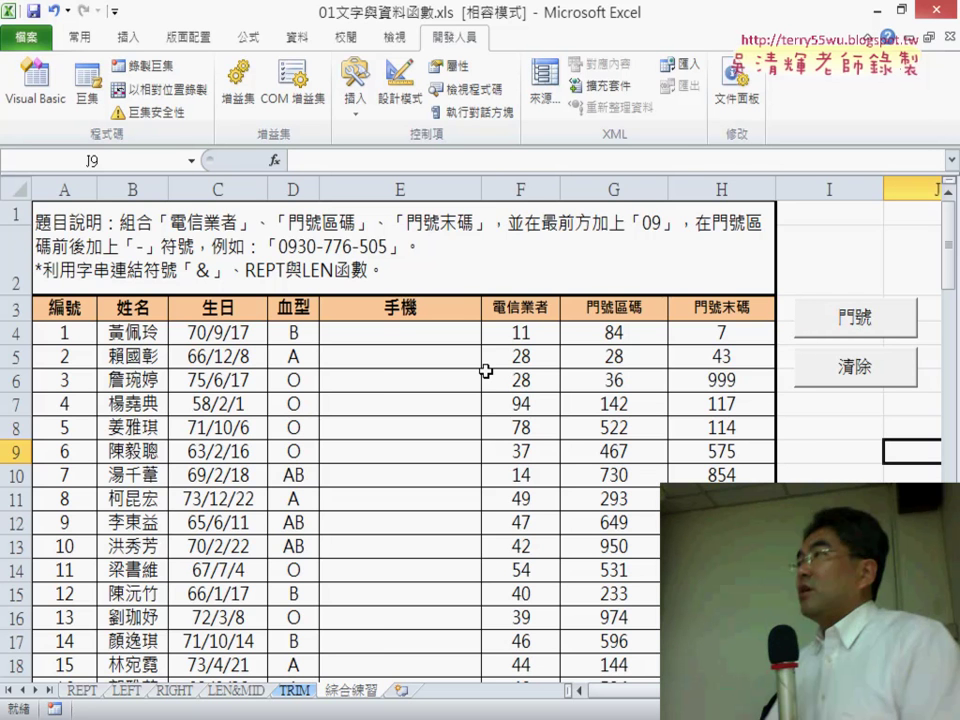
Step: Test the buttons: 門號 fills the 手機 column, 清除 empties it, 門號 refills it
{"action": "left_click", "coordinate": [887, 323]}
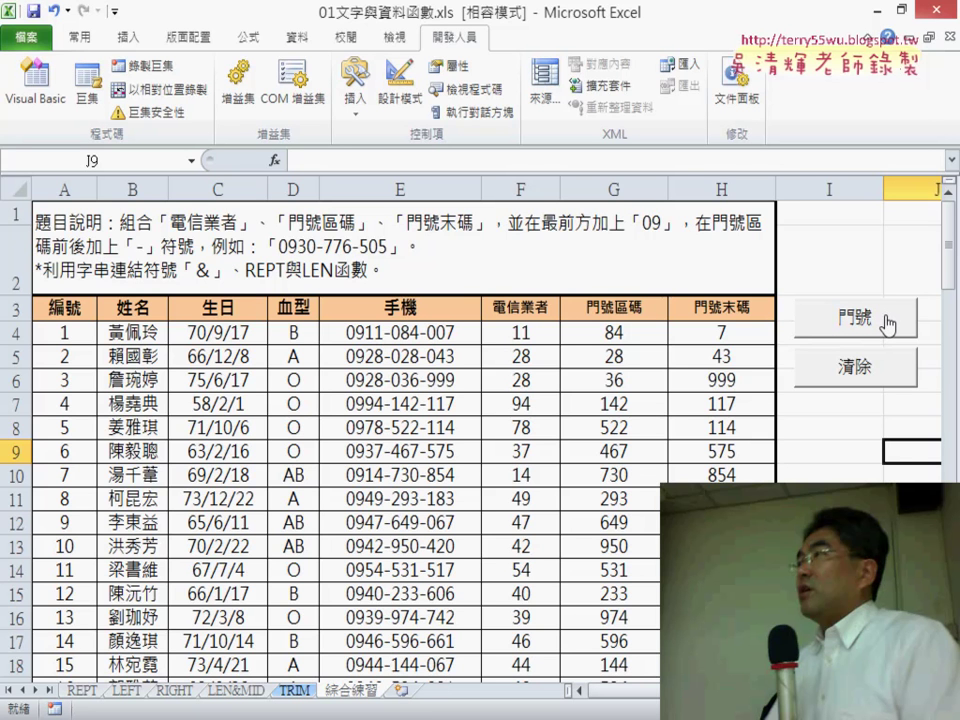
{"action": "left_click", "coordinate": [863, 370]}
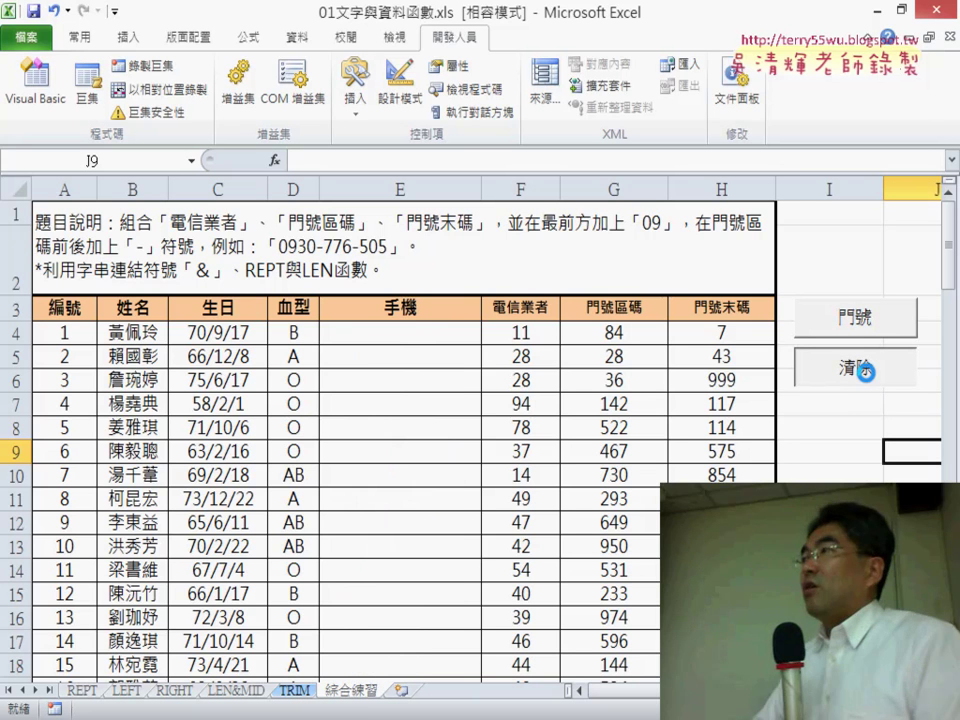
{"action": "left_click", "coordinate": [862, 364]}
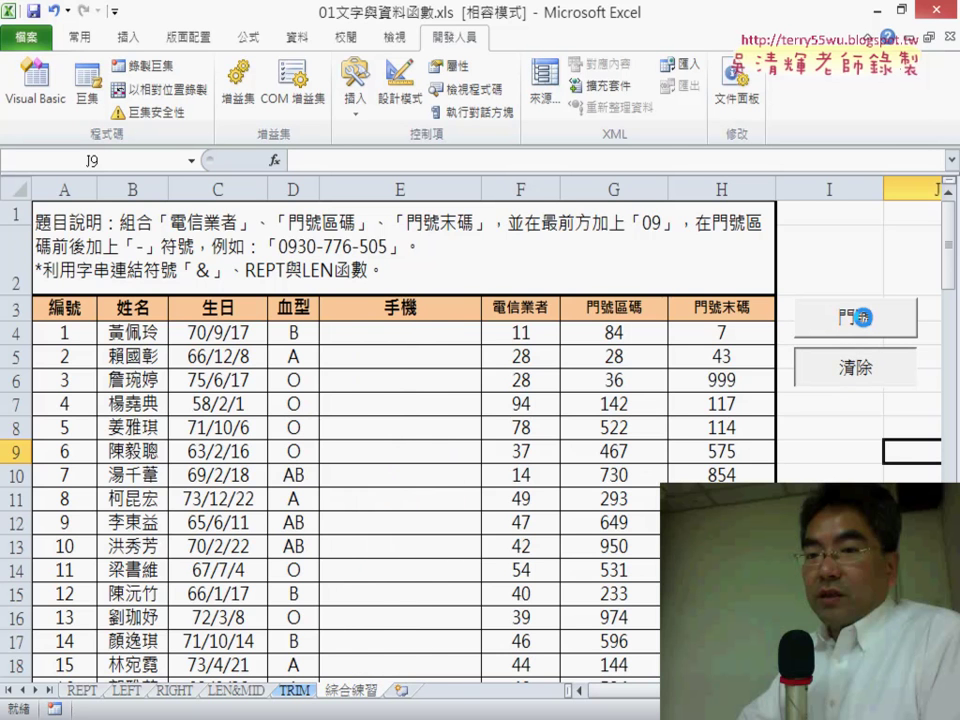
{"action": "left_click", "coordinate": [862, 318]}
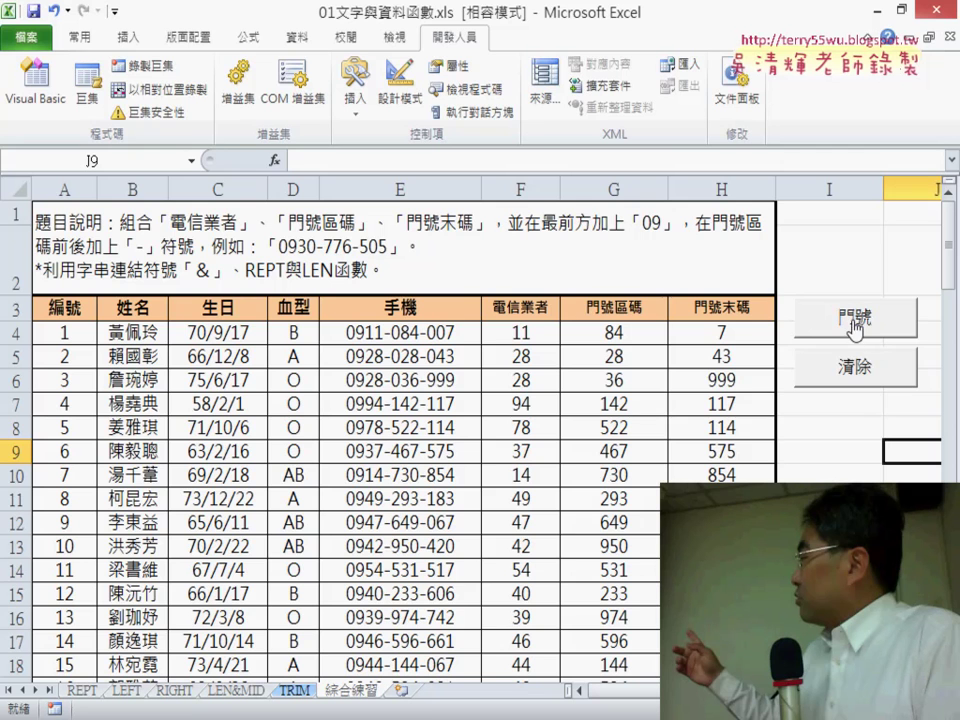
{"action": "left_click", "coordinate": [38, 95]}
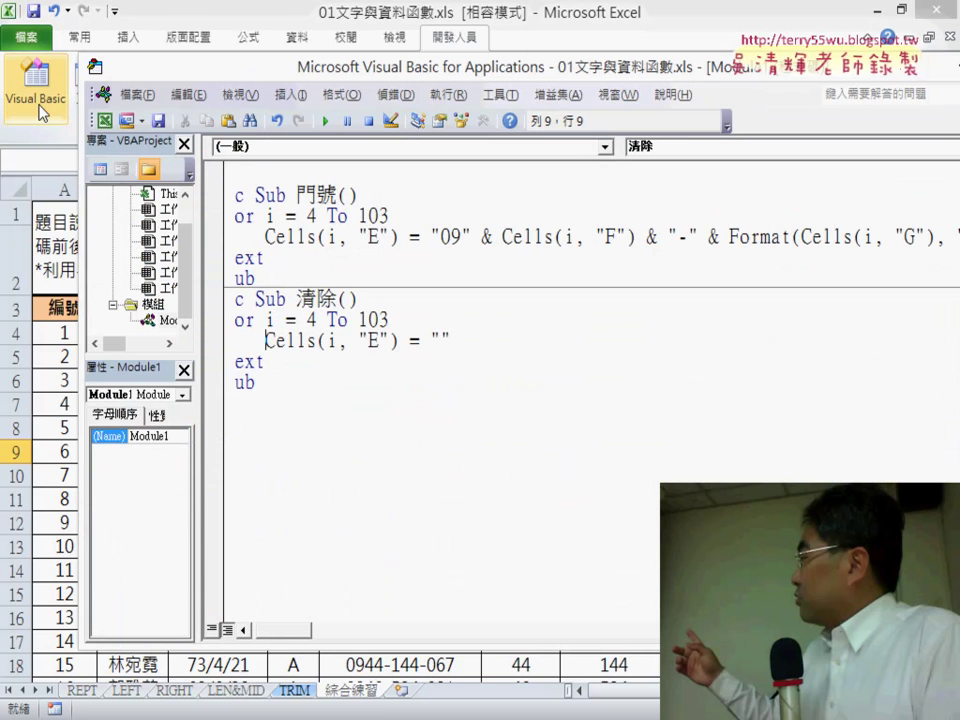
{"action": "left_click_drag", "start_coordinate": [285, 633], "coordinate": [278, 633]}
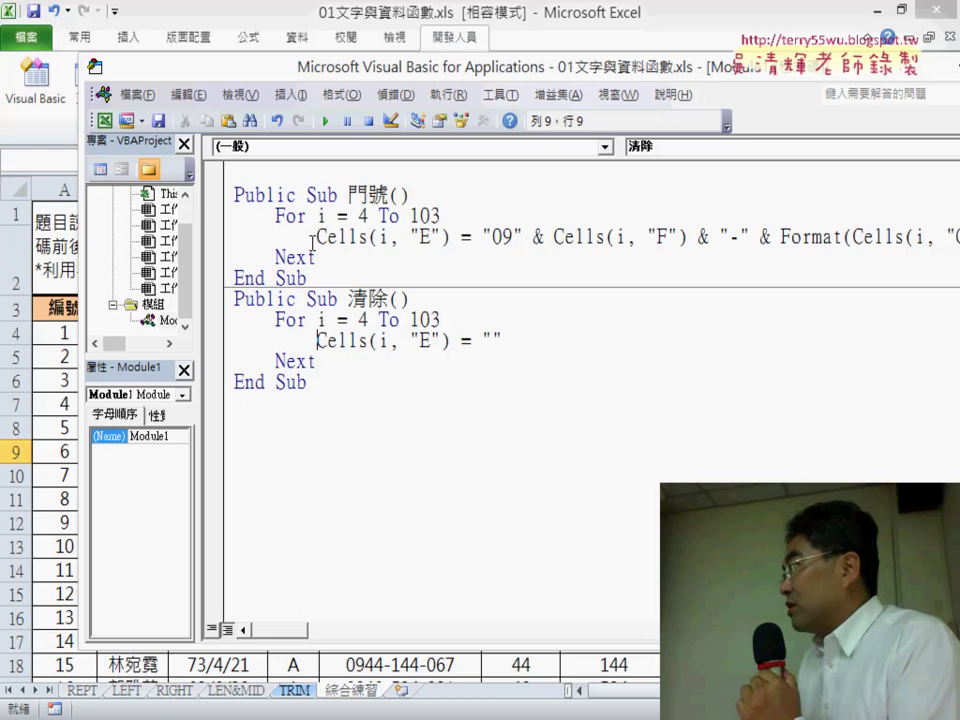
{"action": "left_click_drag", "start_coordinate": [314, 240], "coordinate": [327, 237]}
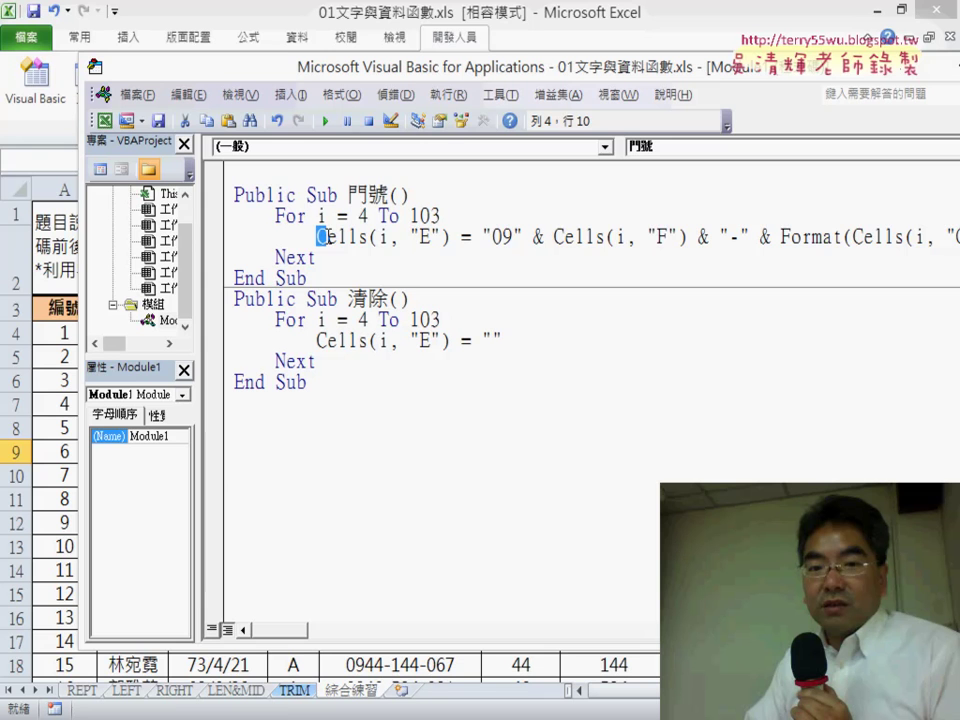
Step: Change Cells to Cell on the 門號 line and run the macro to trigger the compile error
{"action": "key", "text": "Right"}
{"action": "key", "text": "Right"}
{"action": "key", "text": "Right"}
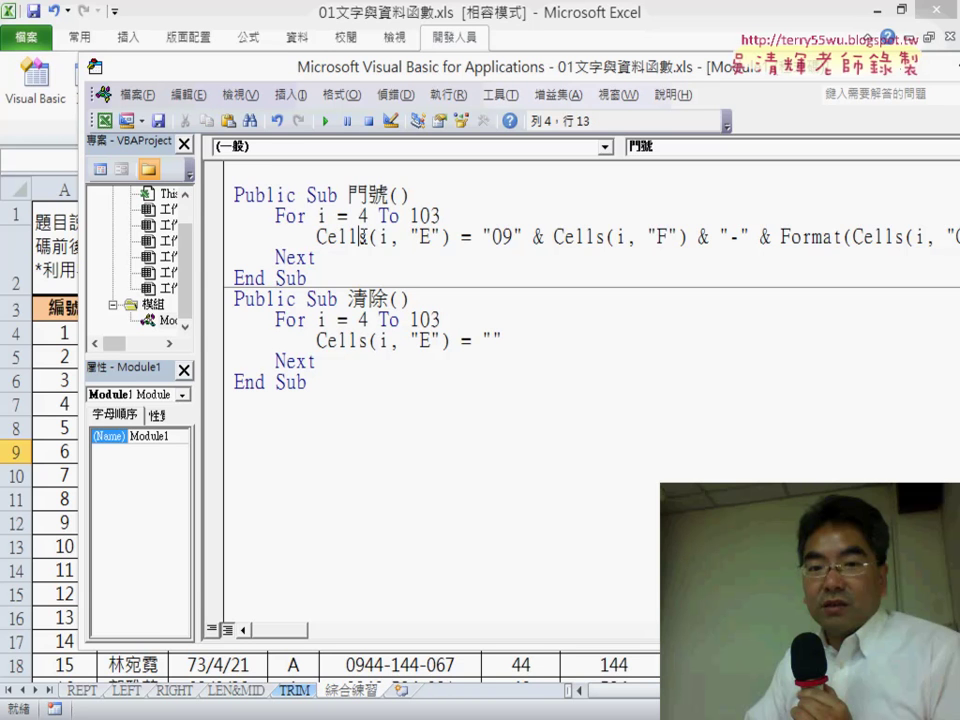
{"action": "key", "text": "Right"}
{"action": "key", "text": "Delete"}
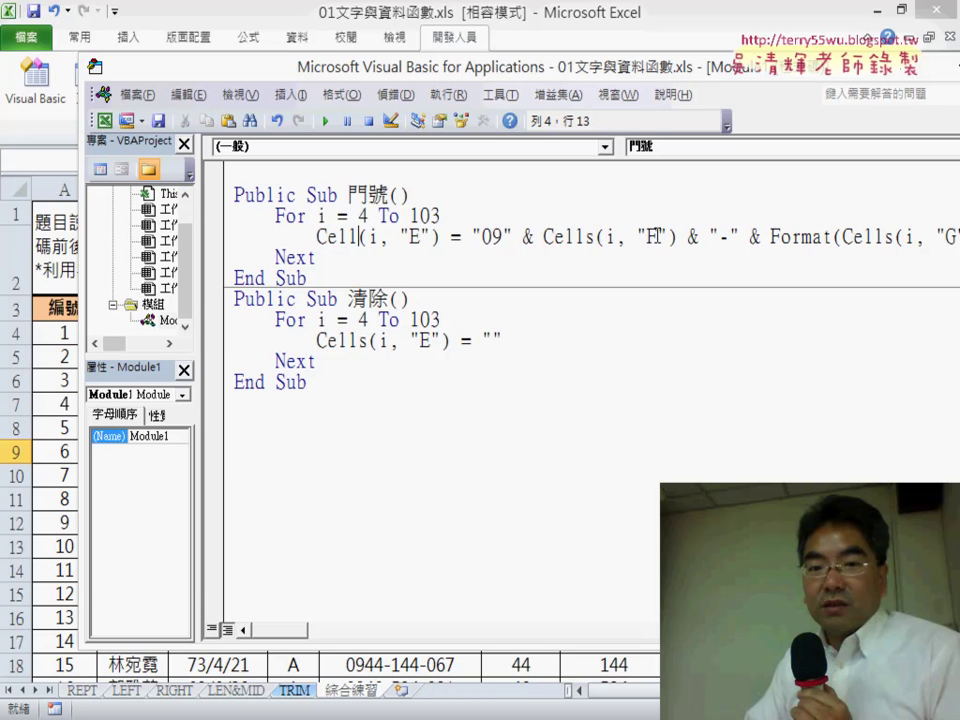
{"action": "left_click", "coordinate": [636, 343]}
{"action": "left_click", "coordinate": [347, 237]}
{"action": "left_click", "coordinate": [324, 121]}
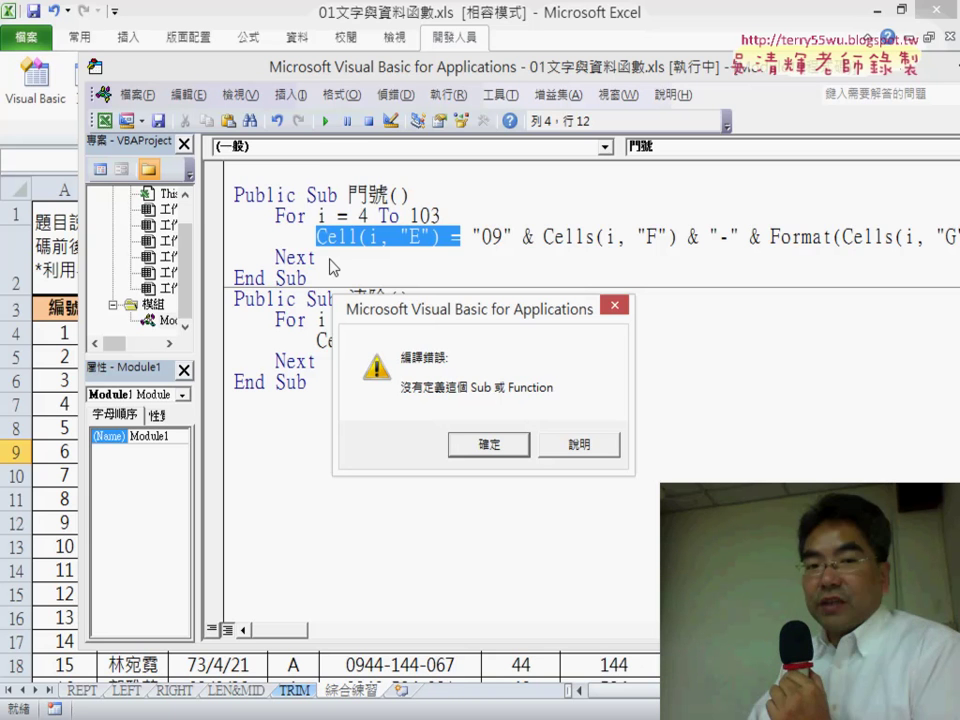
Step: Dismiss the compile error and reset the paused 門號 macro
{"action": "left_click", "coordinate": [500, 445]}
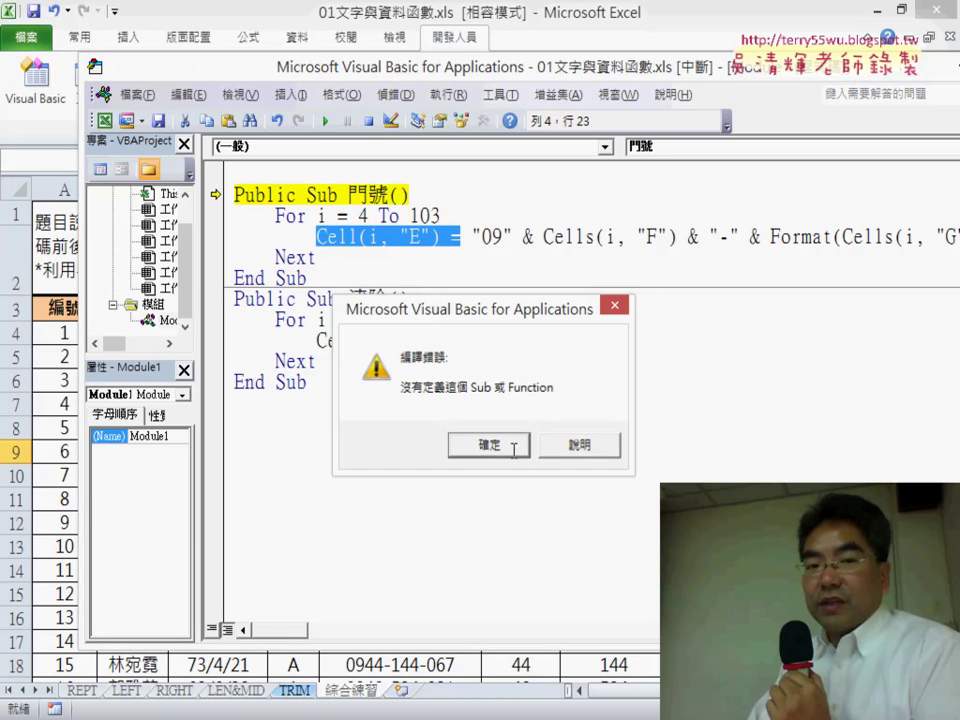
{"action": "left_click", "coordinate": [369, 125]}
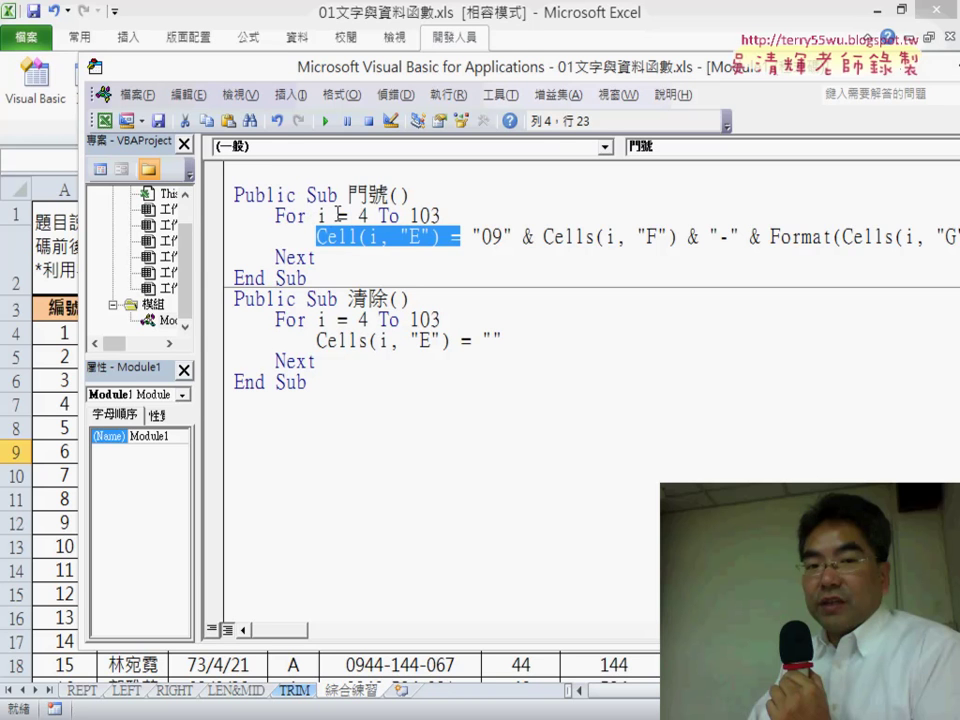
{"action": "left_click", "coordinate": [333, 216]}
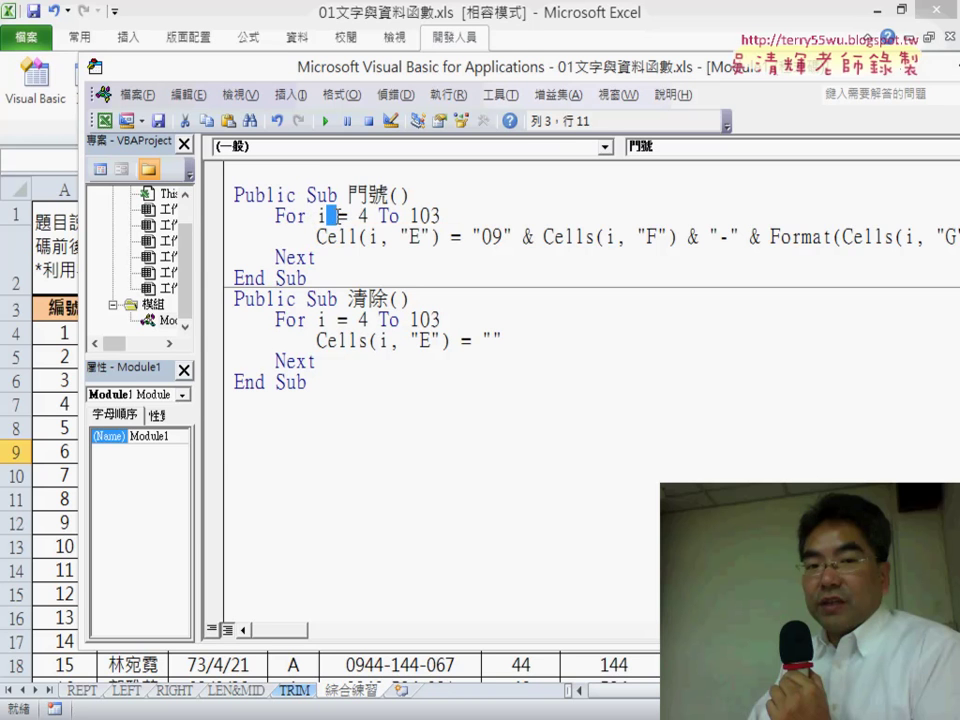
{"action": "left_click", "coordinate": [352, 216]}
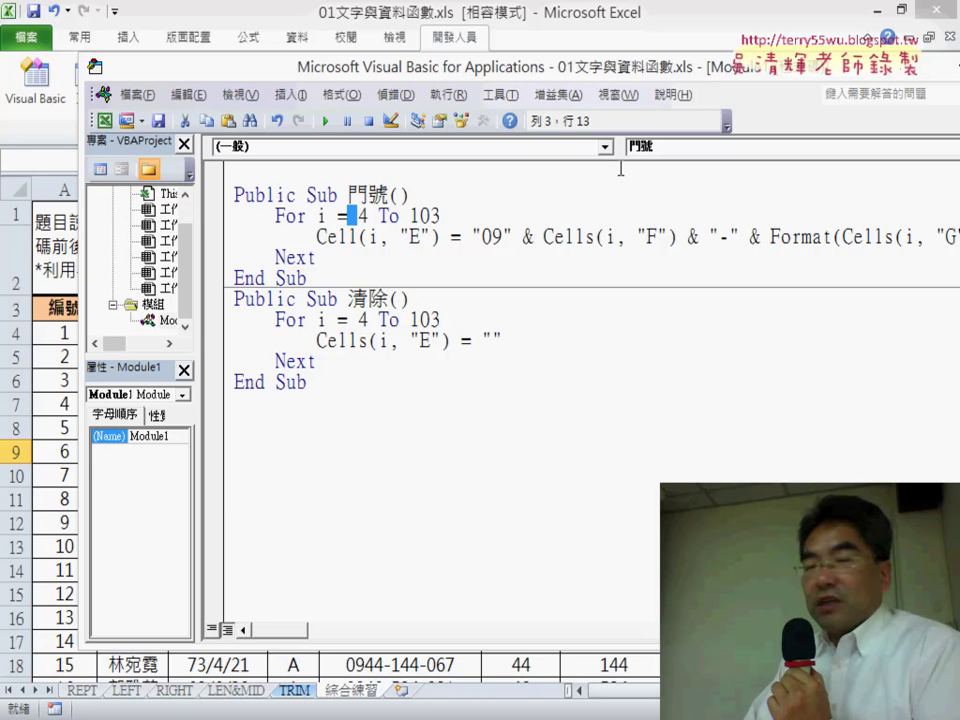
Step: Move the editor aside and highlight the & joiner and the spaces in the For line
{"action": "left_click_drag", "start_coordinate": [577, 68], "coordinate": [355, 81]}
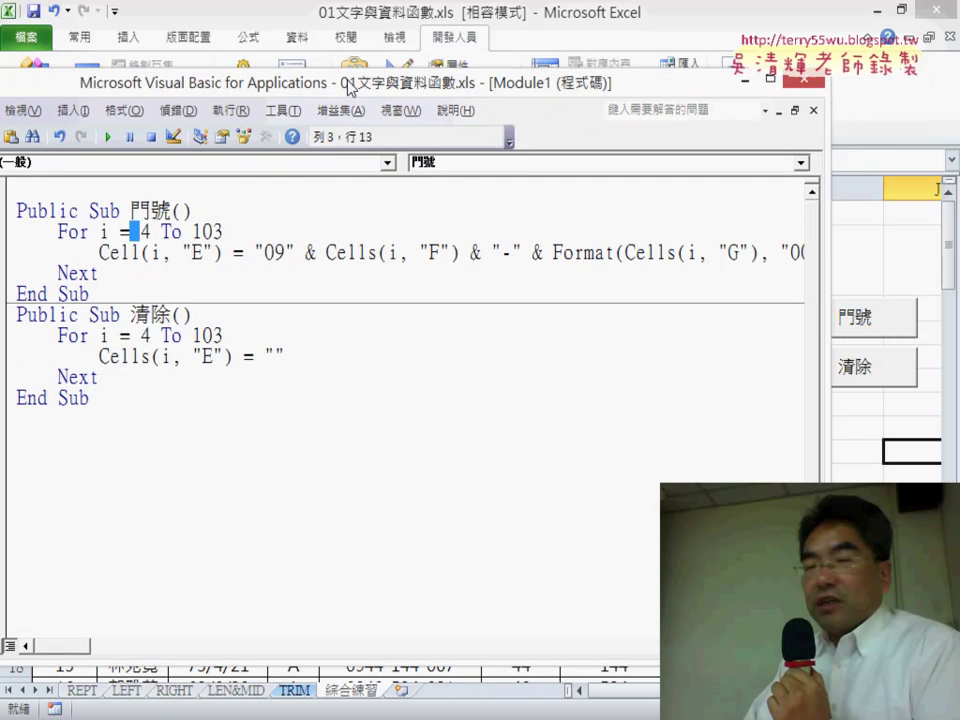
{"action": "left_click", "coordinate": [457, 251]}
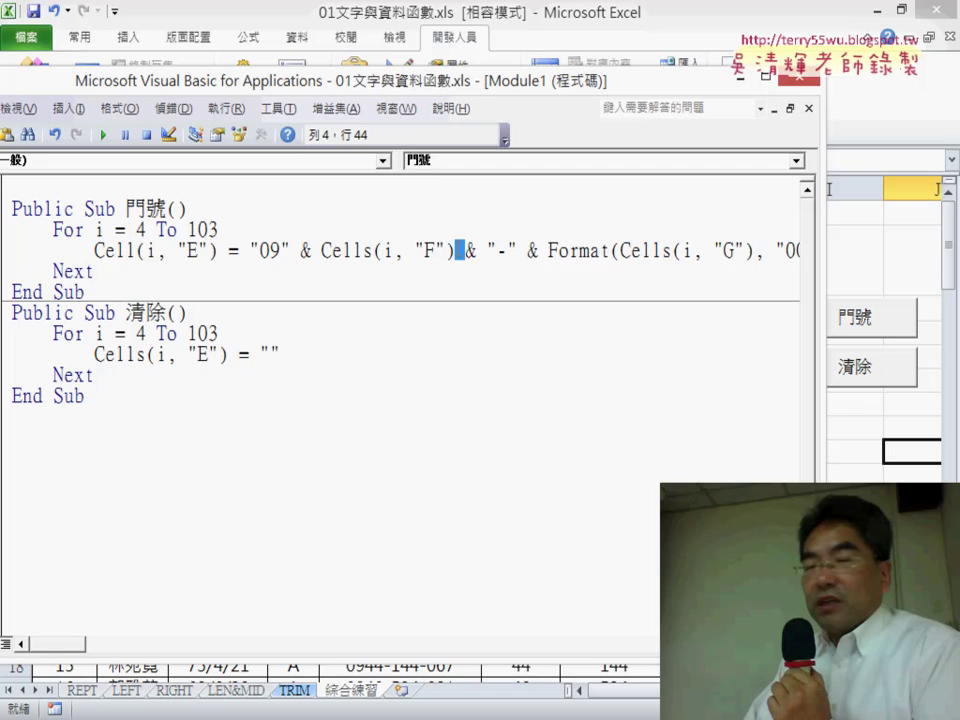
{"action": "left_click", "coordinate": [488, 251]}
{"action": "left_click", "coordinate": [478, 251]}
{"action": "left_click_drag", "start_coordinate": [456, 251], "coordinate": [490, 247]}
{"action": "left_click_drag", "start_coordinate": [84, 230], "coordinate": [97, 229]}
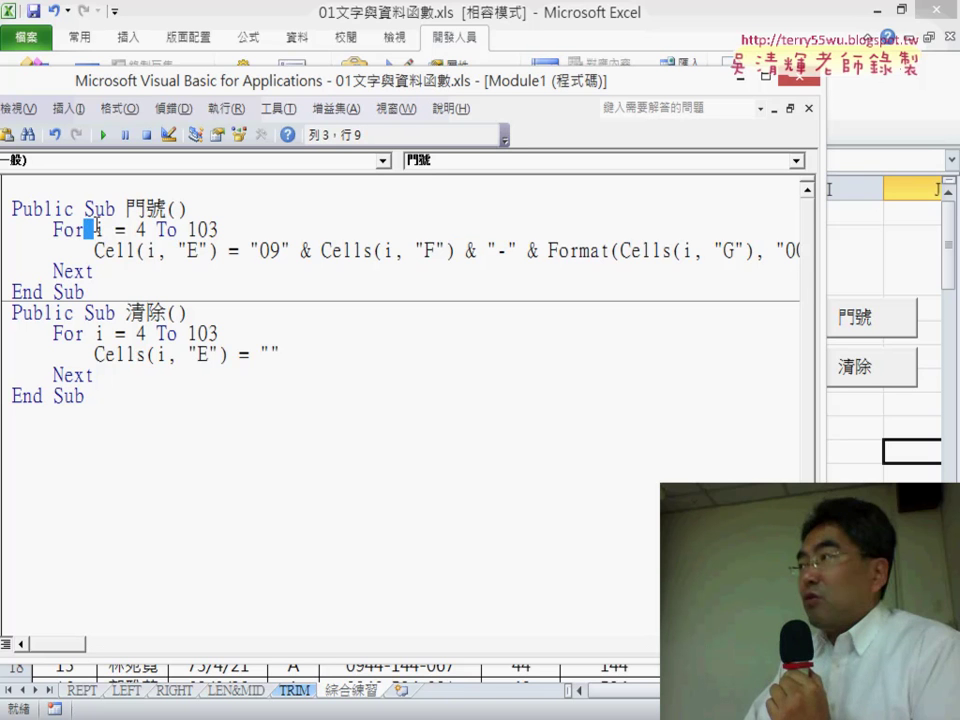
{"action": "left_click_drag", "start_coordinate": [146, 230], "coordinate": [186, 230]}
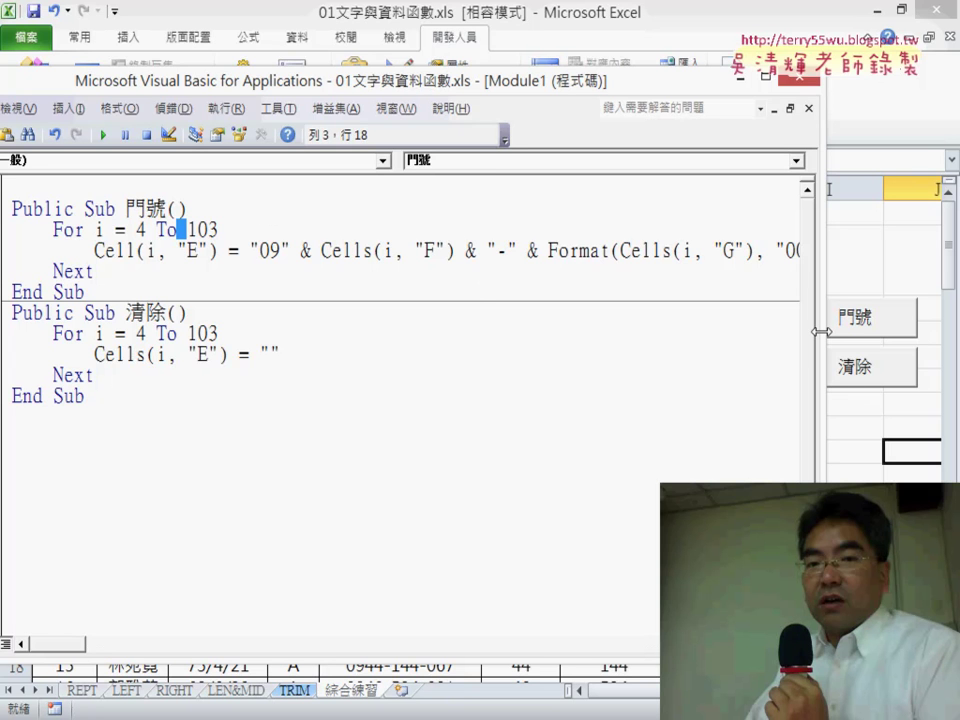
Step: Reposition the editor and narrow the Project pane to widen the code area
{"action": "left_click_drag", "start_coordinate": [633, 88], "coordinate": [749, 46]}
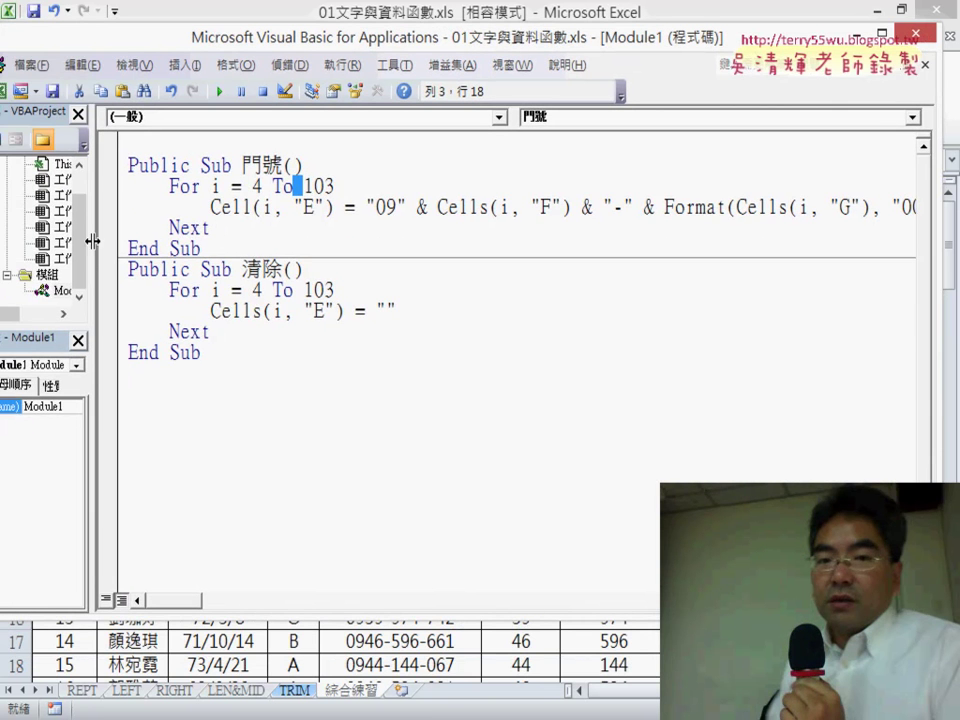
{"action": "left_click_drag", "start_coordinate": [88, 185], "coordinate": [40, 185]}
{"action": "left_click_drag", "start_coordinate": [242, 46], "coordinate": [220, 48]}
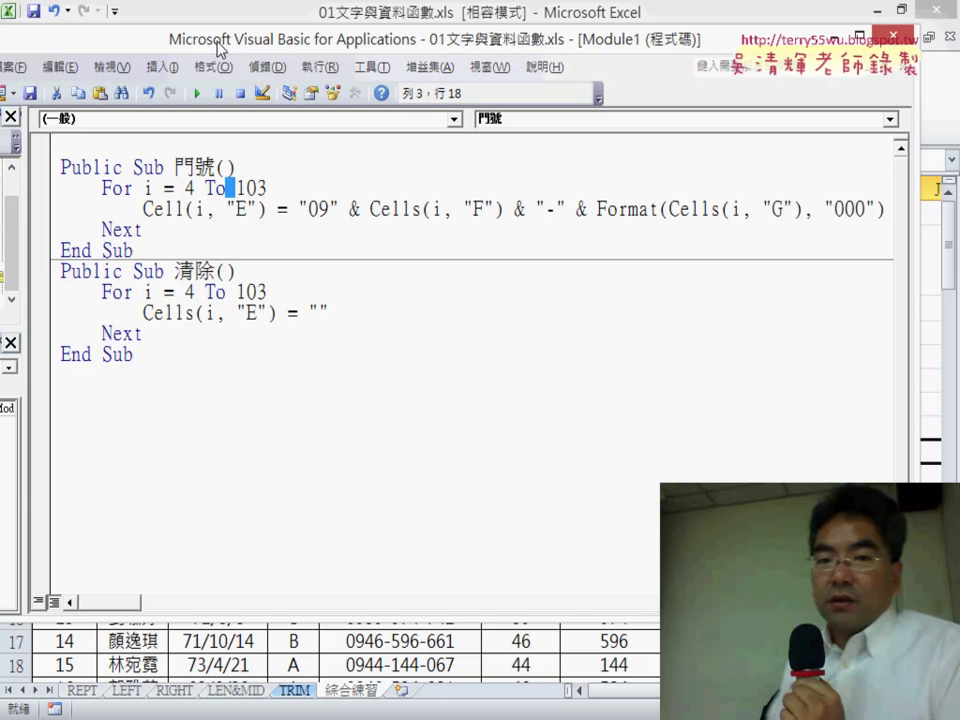
{"action": "left_click", "coordinate": [598, 208]}
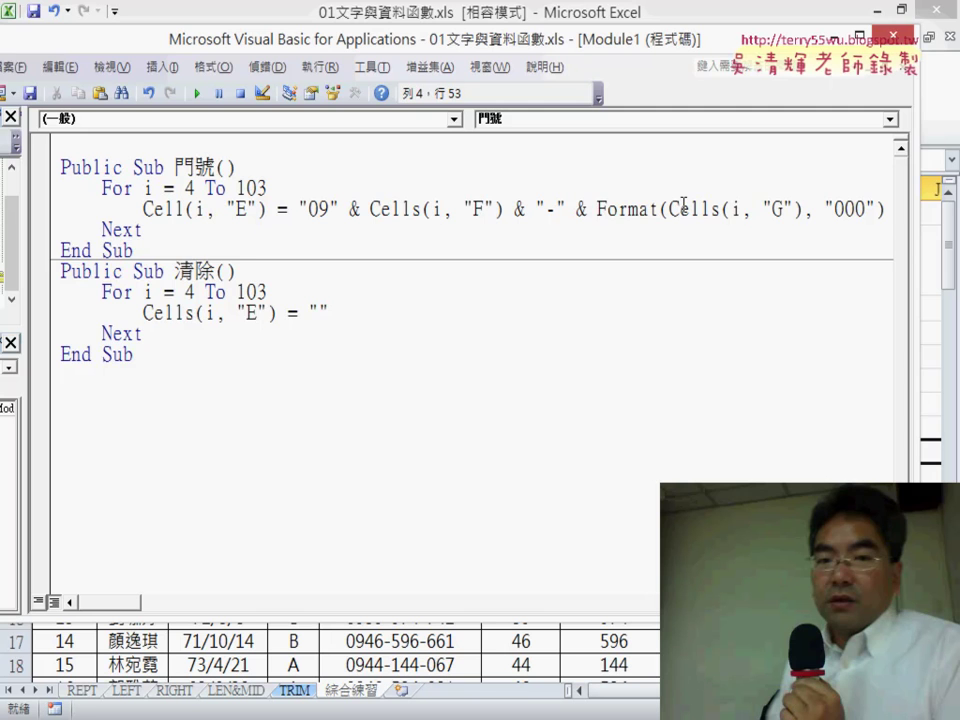
{"action": "key", "text": "Return"}
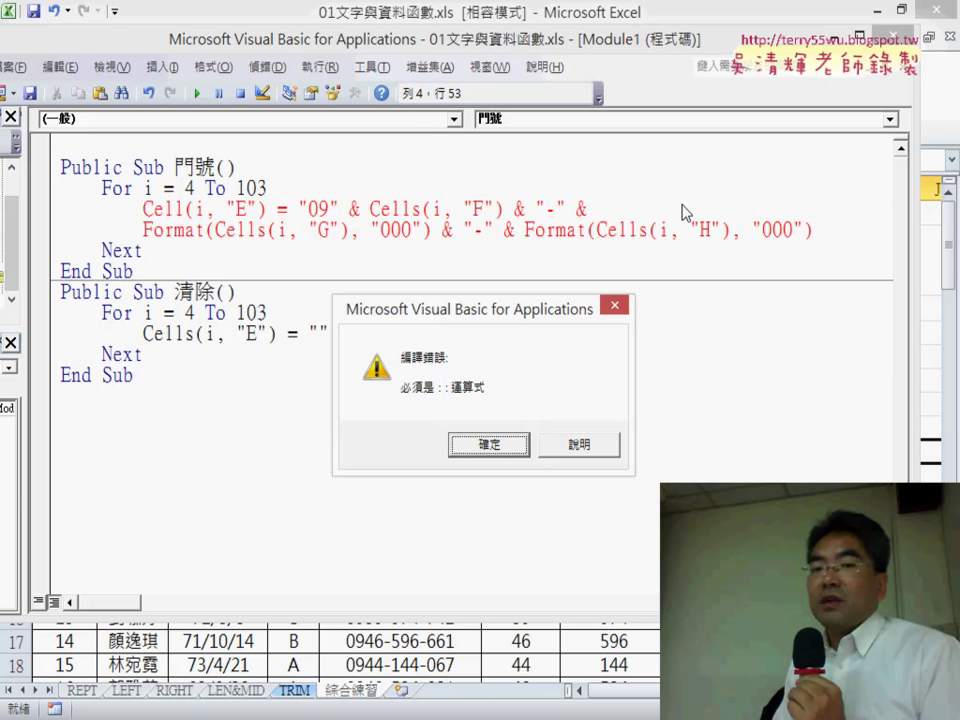
{"action": "left_click", "coordinate": [490, 442]}
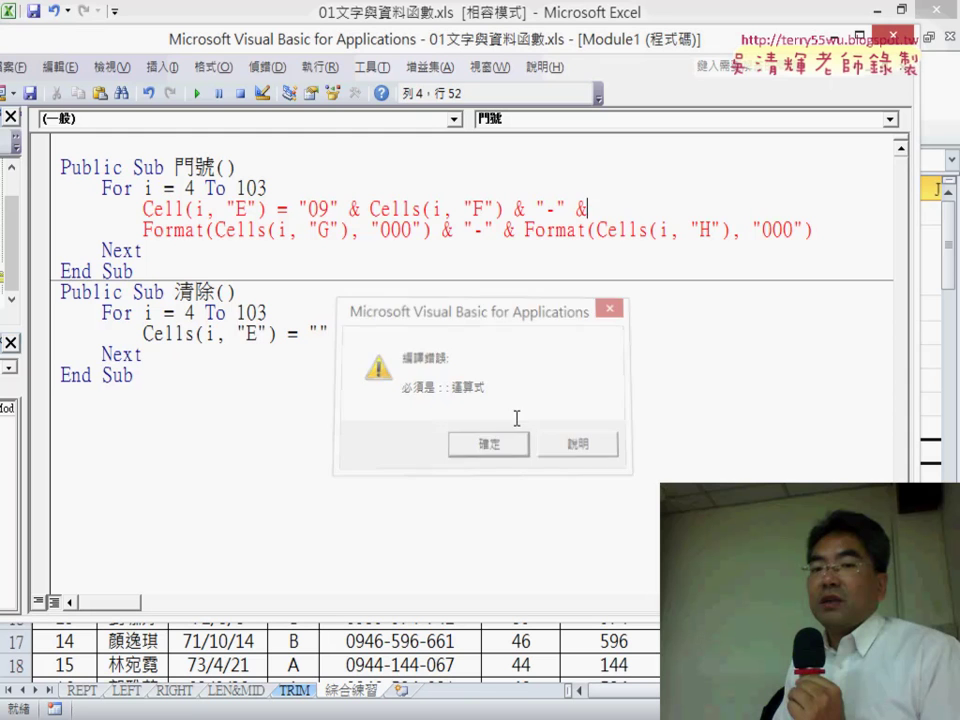
{"action": "key", "text": "Delete"}
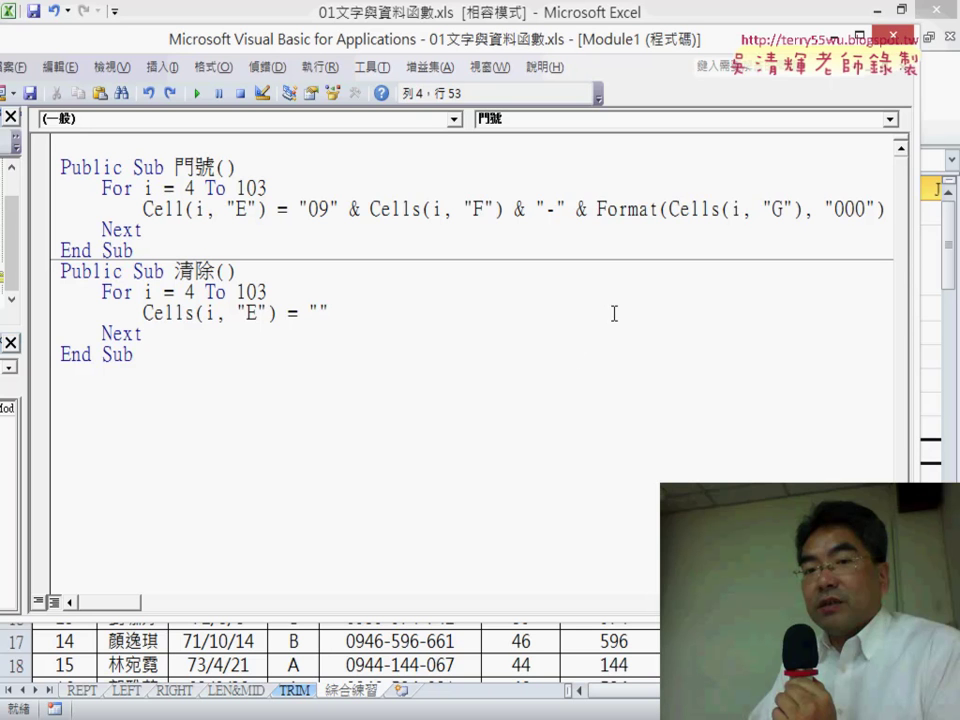
{"action": "left_click_drag", "start_coordinate": [563, 208], "coordinate": [589, 209]}
{"action": "left_click", "coordinate": [595, 210]}
{"action": "left_click_drag", "start_coordinate": [587, 209], "coordinate": [598, 209]}
{"action": "left_click", "coordinate": [598, 209]}
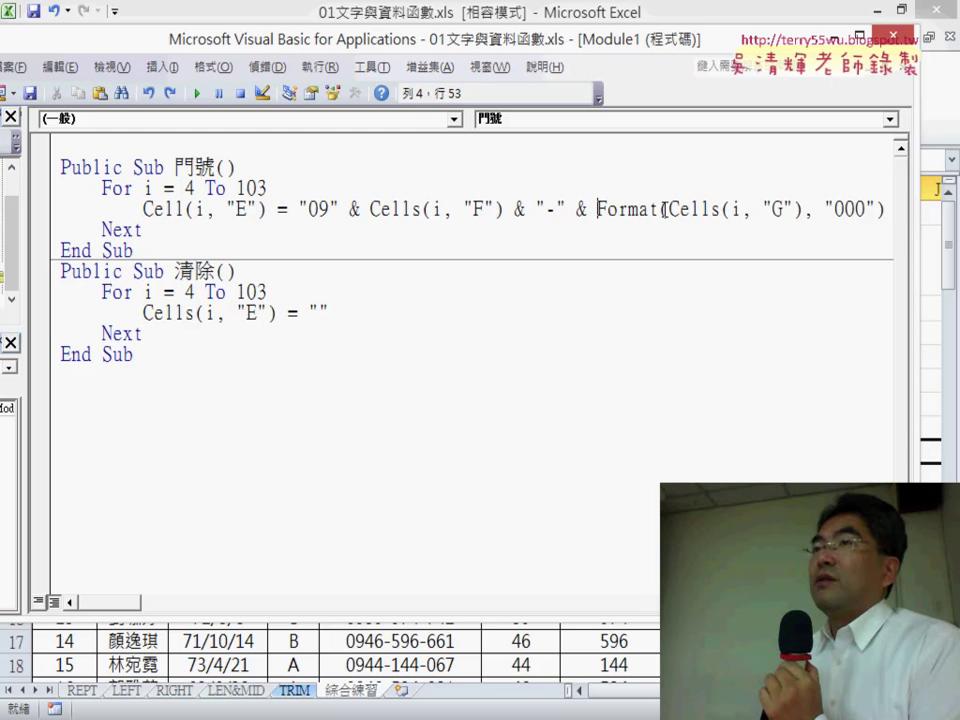
{"action": "type", "text": "_"}
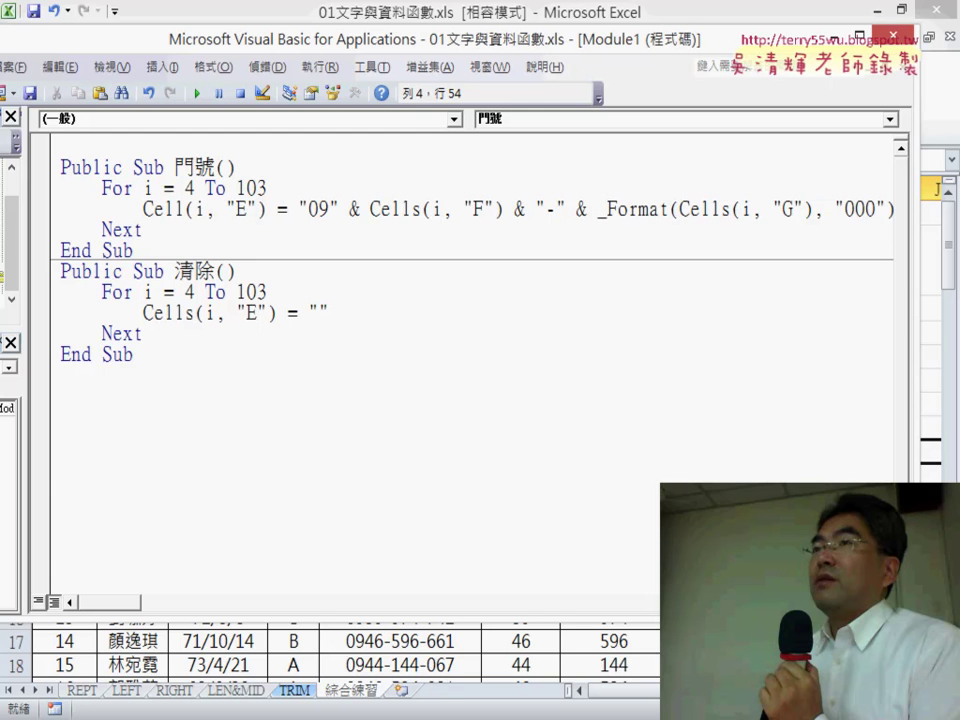
{"action": "key", "text": "Return"}
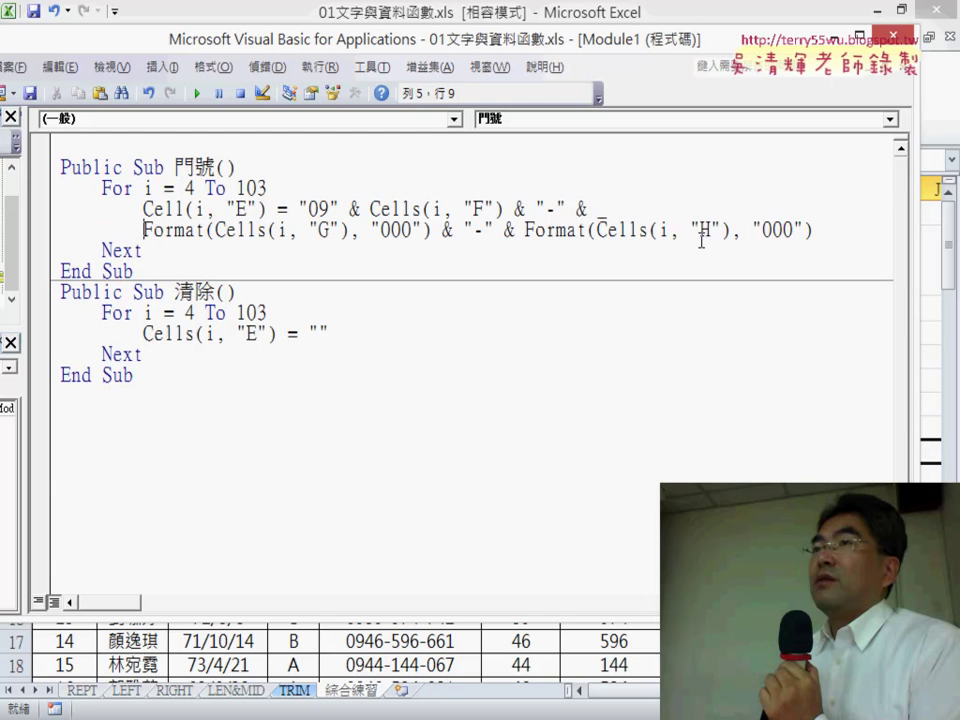
{"action": "left_click", "coordinate": [491, 539]}
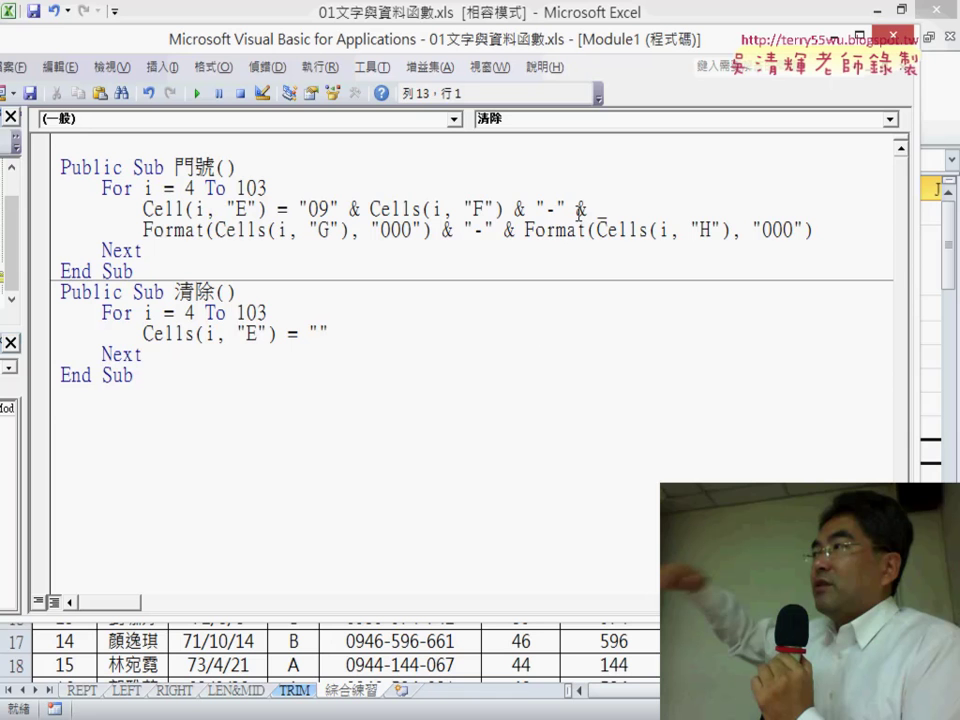
{"action": "left_click_drag", "start_coordinate": [585, 210], "coordinate": [597, 209]}
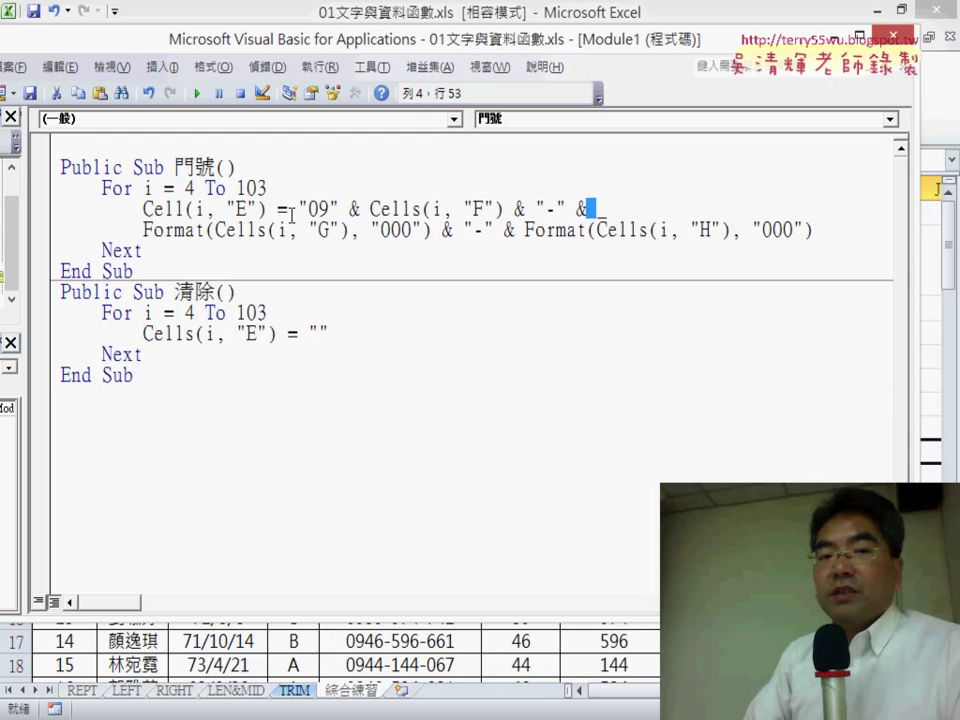
{"action": "mouse_move", "coordinate": [298, 208]}
{"action": "left_mouse_down"}
{"action": "mouse_move", "coordinate": [736, 196]}
{"action": "mouse_move", "coordinate": [820, 233]}
{"action": "mouse_move", "coordinate": [437, 238]}
{"action": "left_mouse_up"}
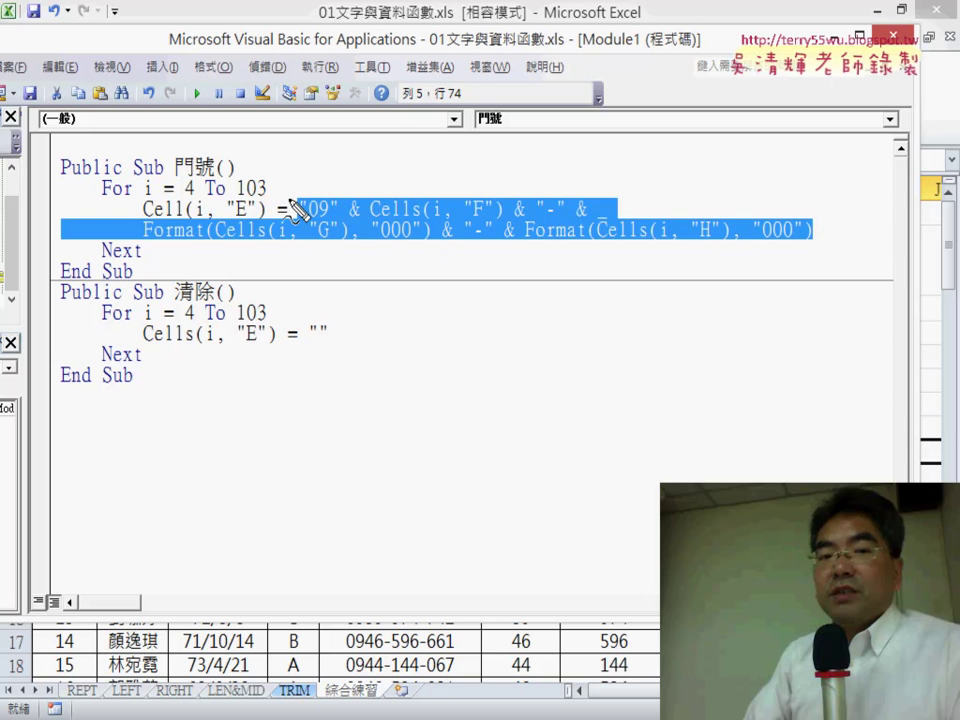
{"action": "mouse_move", "coordinate": [433, 228]}
{"action": "left_mouse_down"}
{"action": "mouse_move", "coordinate": [468, 189]}
{"action": "mouse_move", "coordinate": [148, 235]}
{"action": "left_mouse_up"}
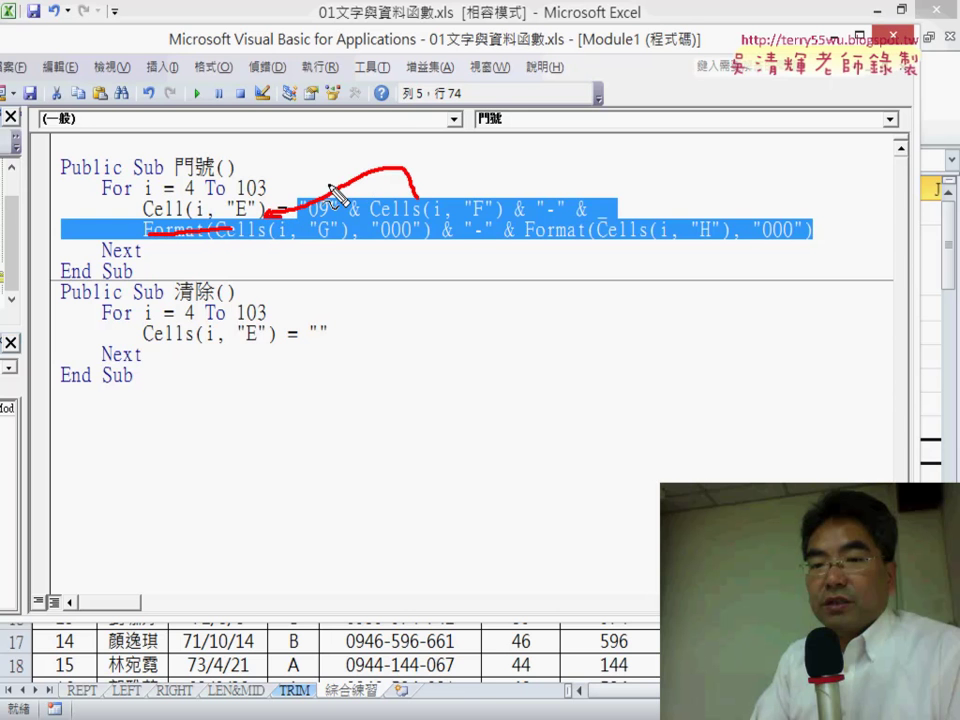
{"action": "key", "text": "Escape"}
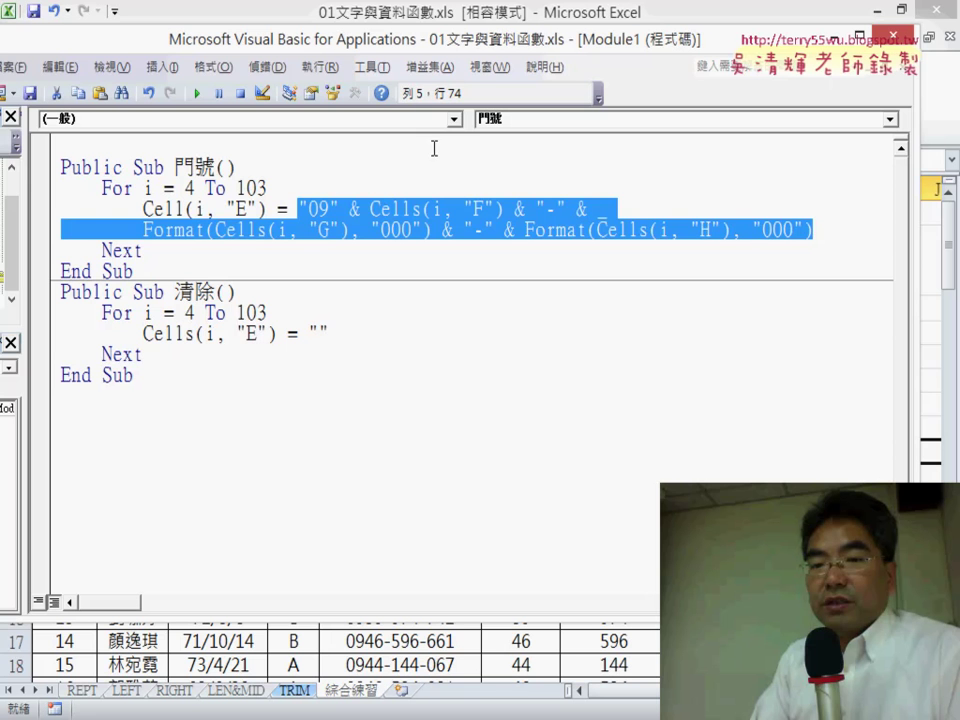
Step: Return to the worksheet and clear the 手機 column with the 清除 button
{"action": "left_click", "coordinate": [829, 185]}
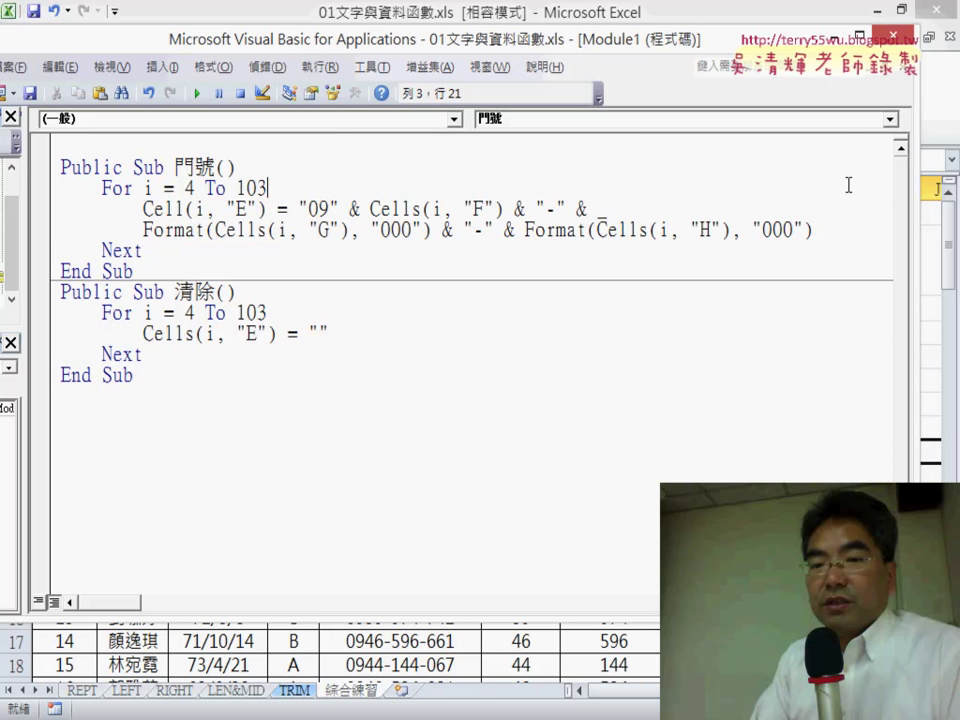
{"action": "key", "text": "alt+F11"}
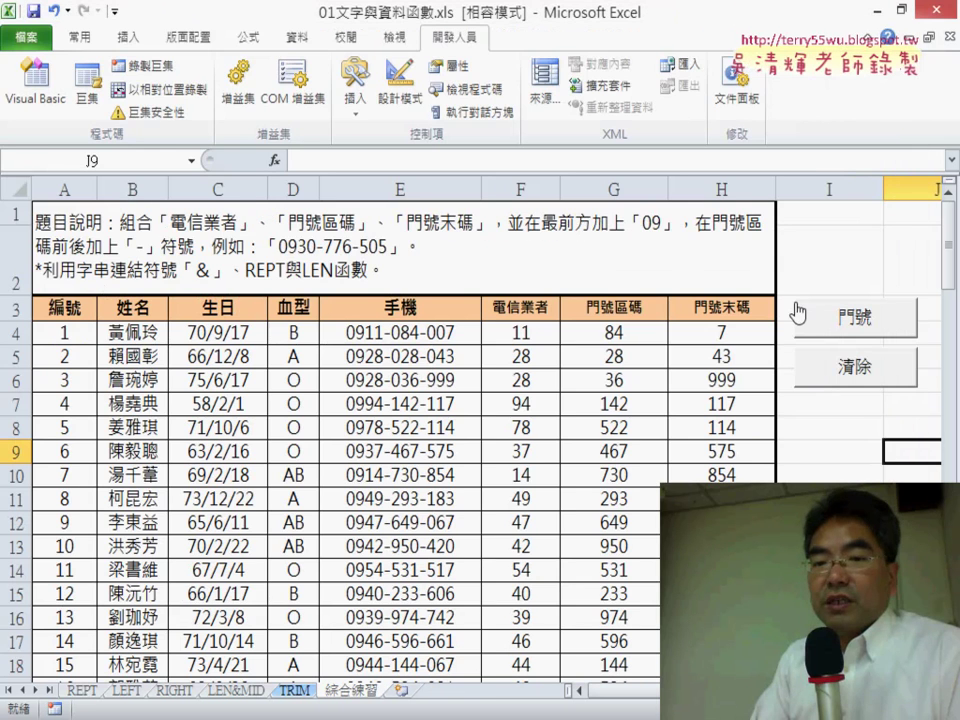
{"action": "left_click", "coordinate": [810, 368]}
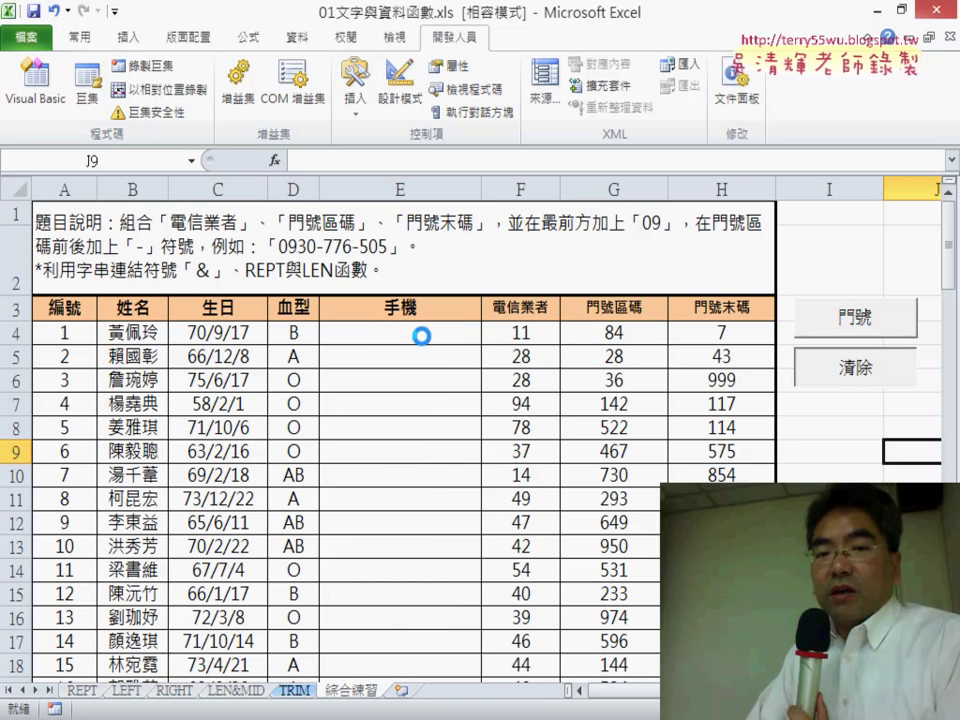
Step: Browse the Insert Function categories for cell E4, then close without inserting anything
{"action": "left_click", "coordinate": [422, 337]}
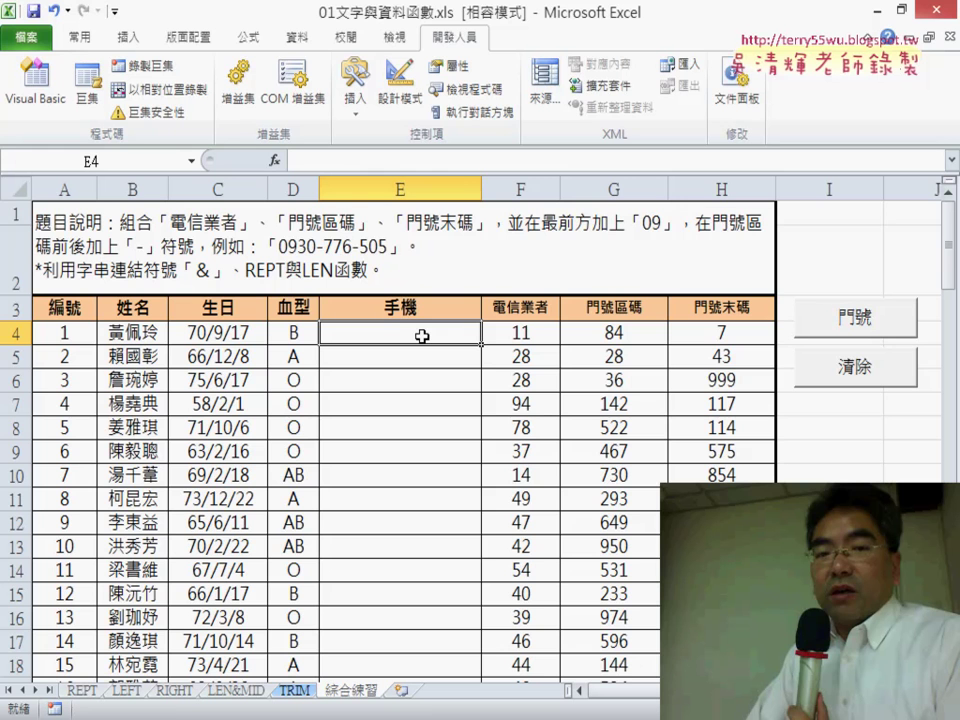
{"action": "left_click", "coordinate": [276, 161]}
{"action": "left_click", "coordinate": [575, 190]}
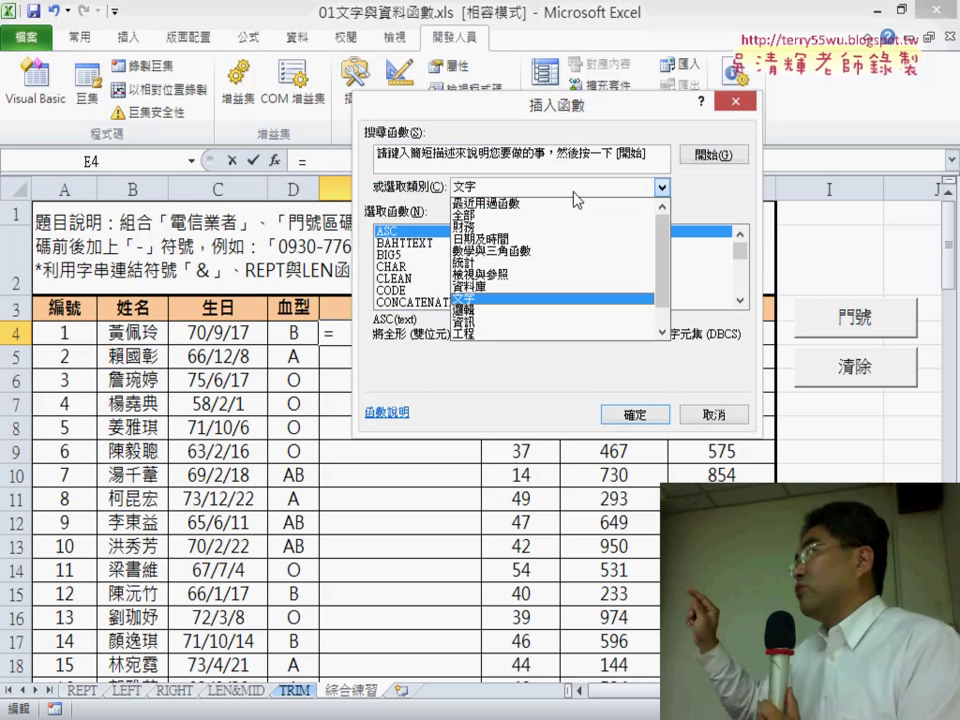
{"action": "left_click_drag", "start_coordinate": [666, 268], "coordinate": [670, 300]}
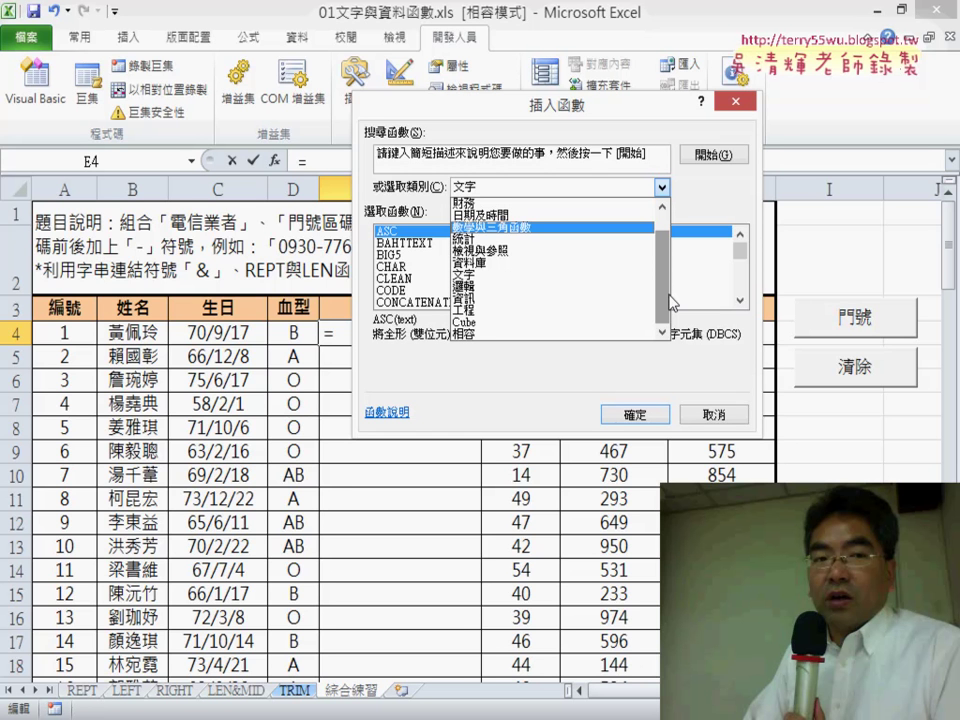
{"action": "left_click", "coordinate": [738, 104]}
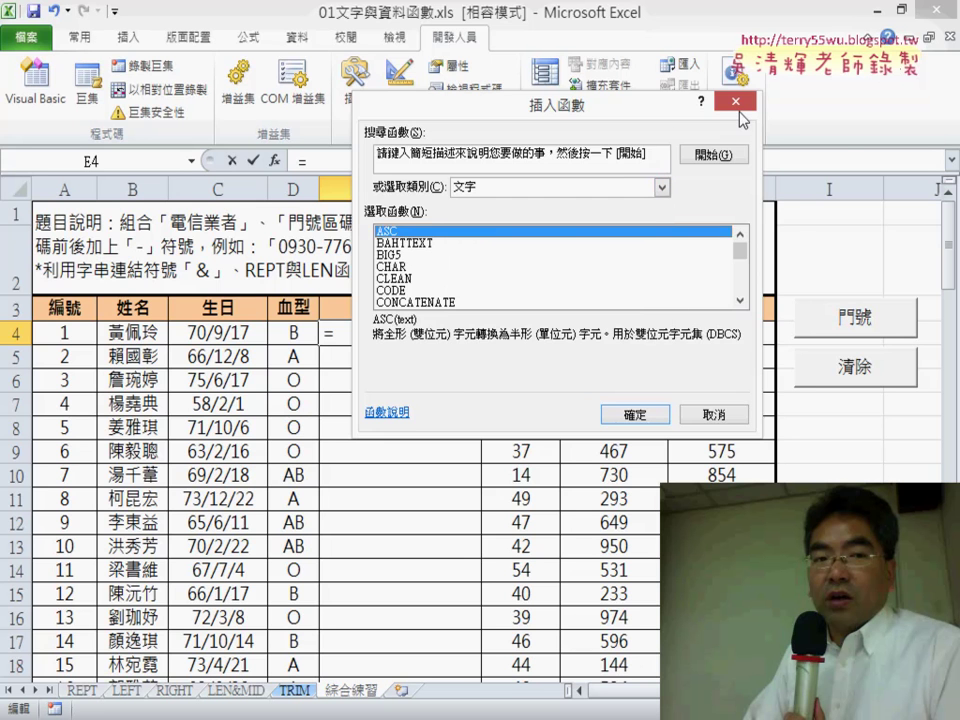
{"action": "left_click", "coordinate": [738, 104]}
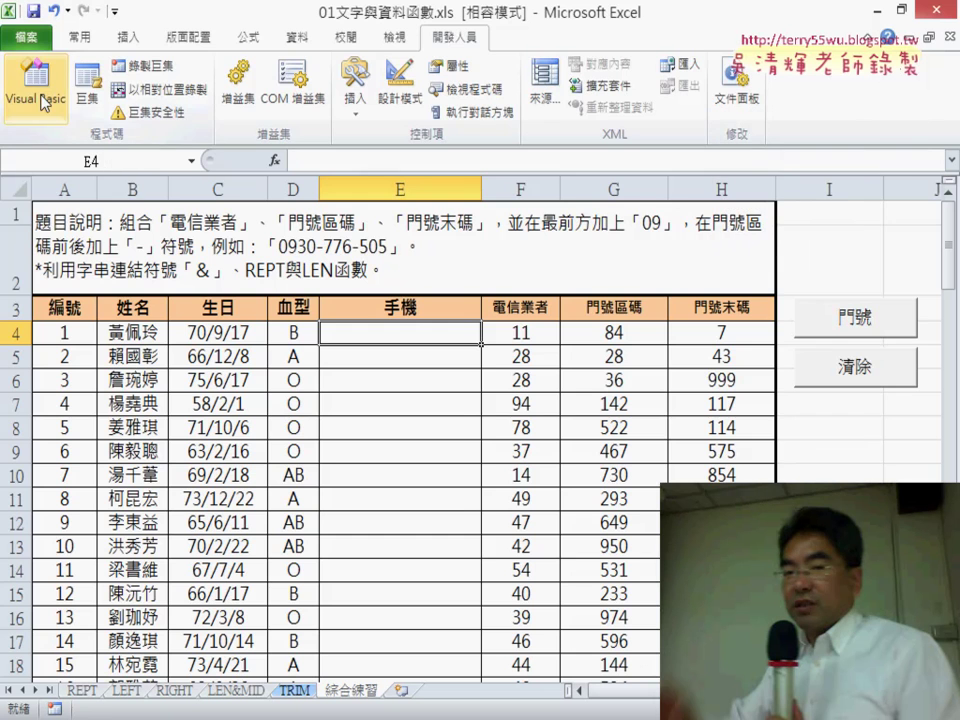
Step: Insert a public Function procedure named 手機 into Module1 via Insert > Procedure
{"action": "left_click", "coordinate": [44, 100]}
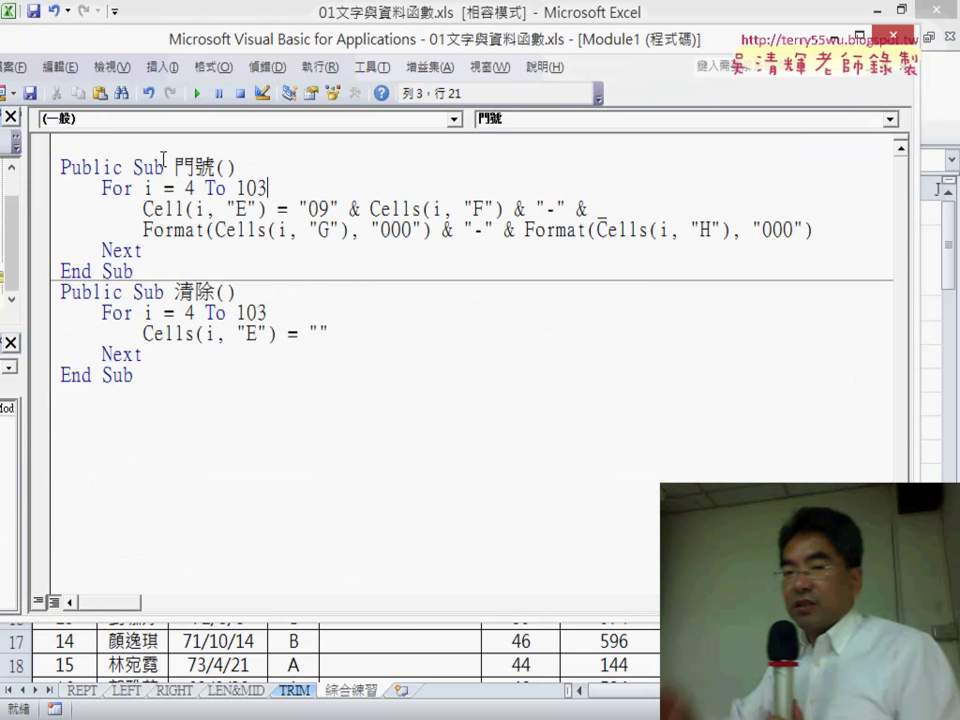
{"action": "left_click_drag", "start_coordinate": [225, 43], "coordinate": [300, 47]}
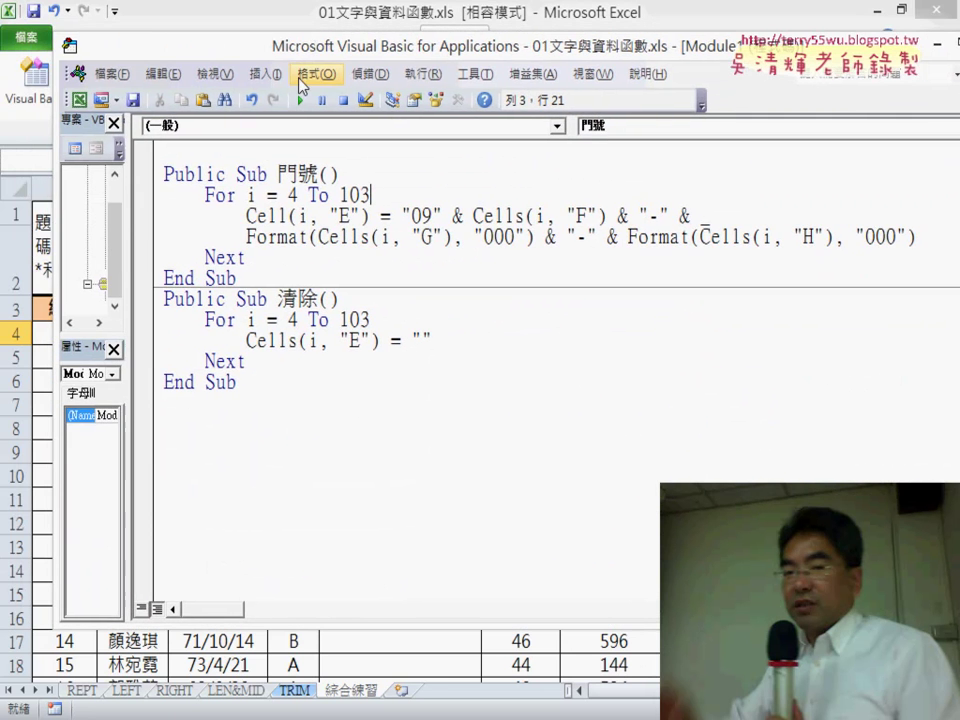
{"action": "left_click", "coordinate": [265, 74]}
{"action": "left_click", "coordinate": [280, 96]}
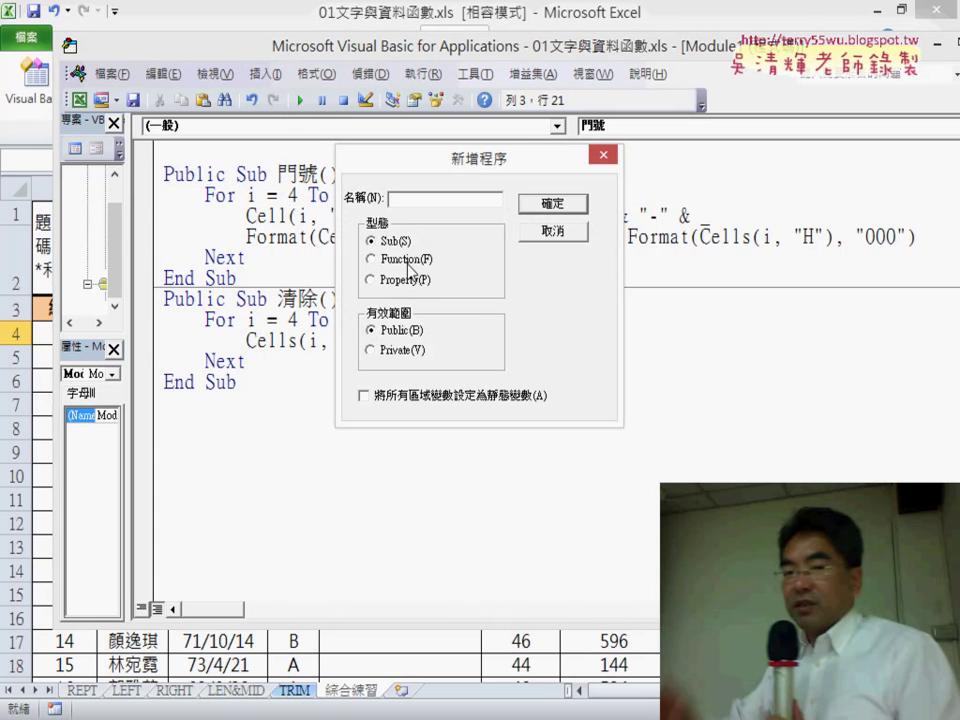
{"action": "left_click", "coordinate": [409, 266]}
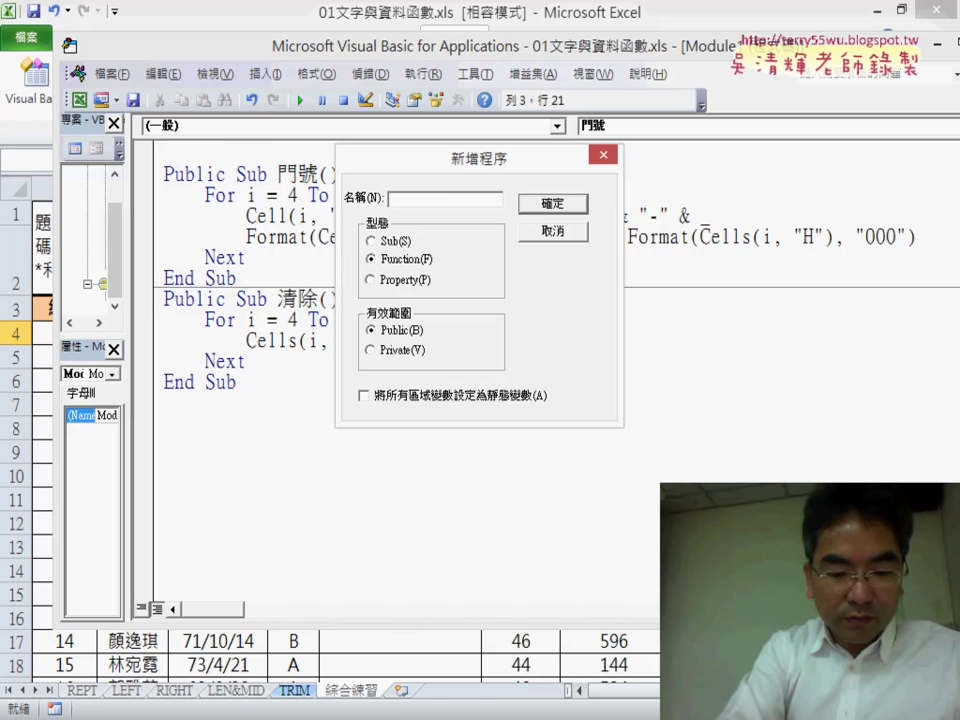
{"action": "type", "text": "手機"}
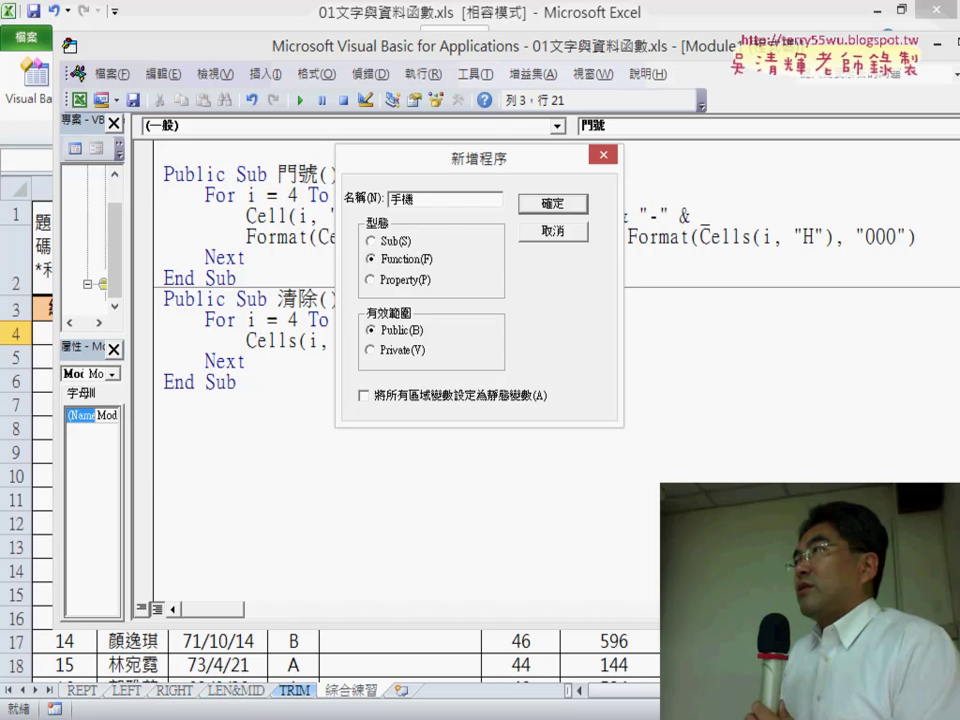
{"action": "left_click", "coordinate": [556, 203]}
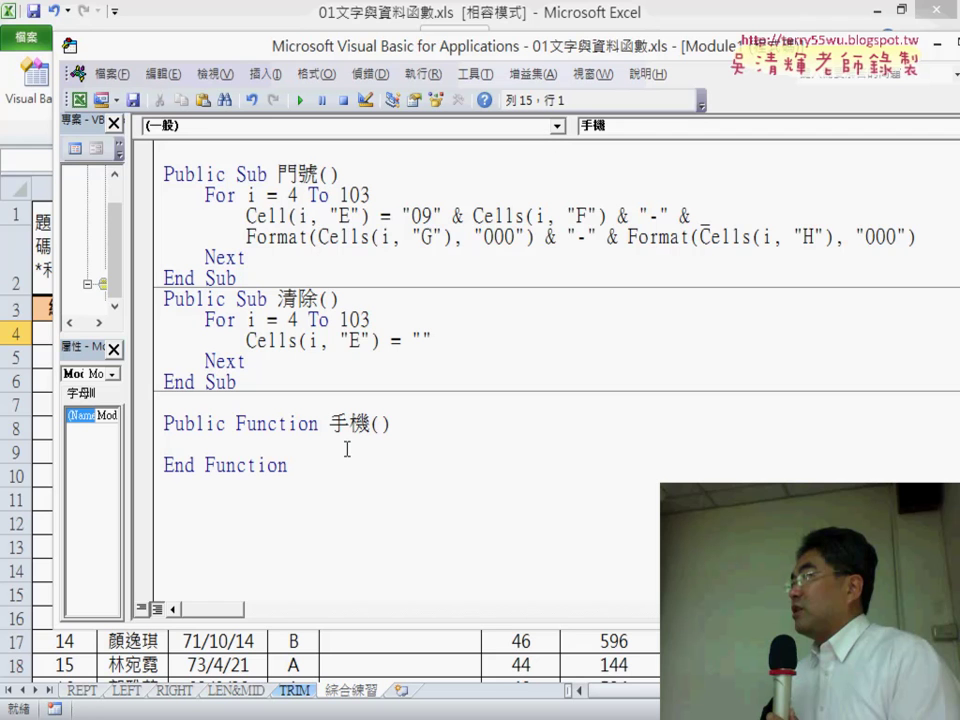
Step: Point out the empty parentheses after 手機 in the function header, then return to the worksheet
{"action": "left_click", "coordinate": [401, 423]}
{"action": "key", "text": "shift+Left"}
{"action": "key", "text": "shift+Left"}
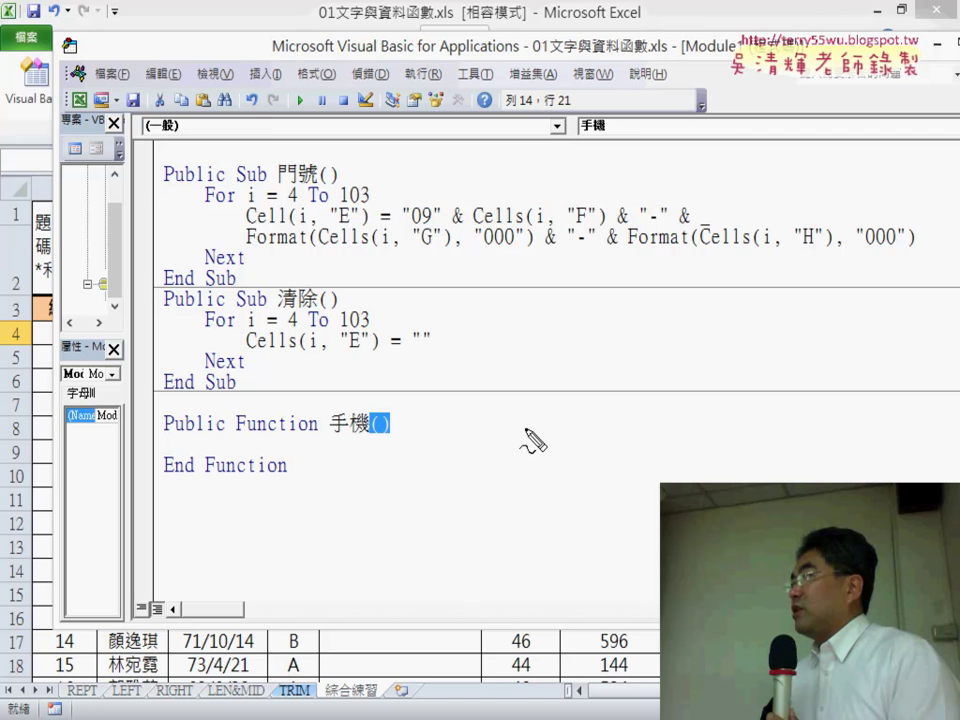
{"action": "left_click_drag", "start_coordinate": [397, 434], "coordinate": [367, 437]}
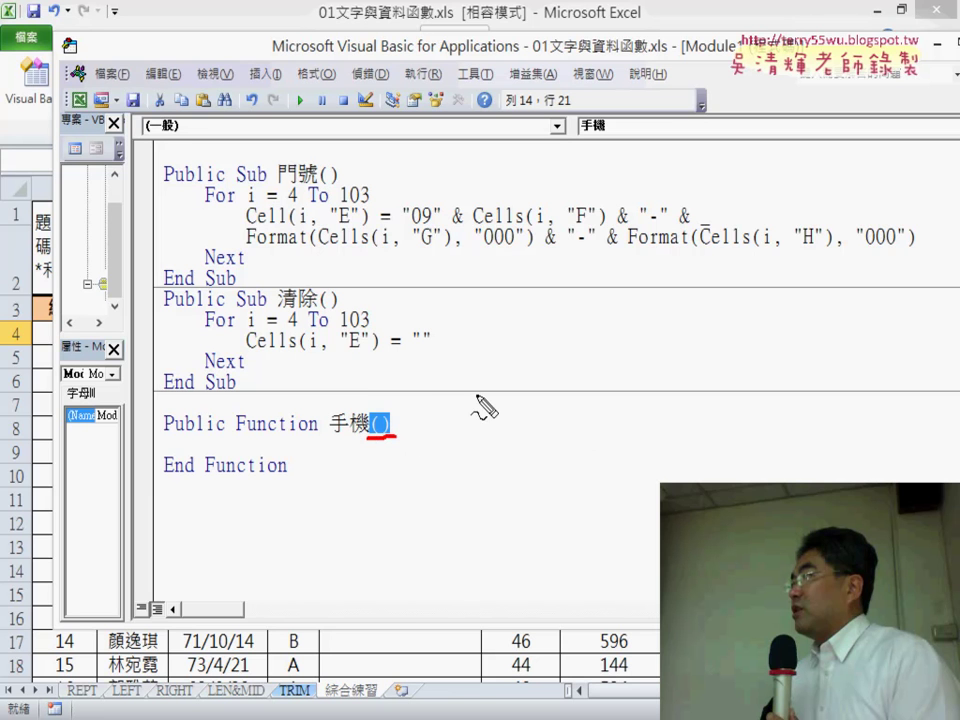
{"action": "mouse_move", "coordinate": [480, 382]}
{"action": "left_mouse_down"}
{"action": "mouse_move", "coordinate": [396, 390]}
{"action": "mouse_move", "coordinate": [378, 424]}
{"action": "mouse_move", "coordinate": [415, 408]}
{"action": "left_mouse_up"}
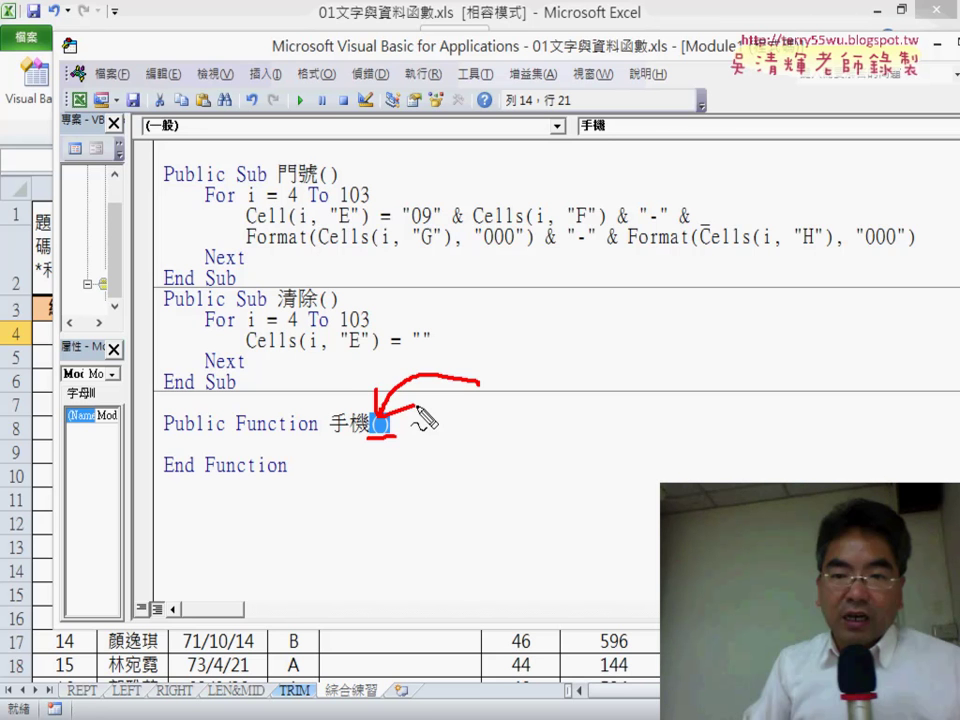
{"action": "key", "text": "Escape"}
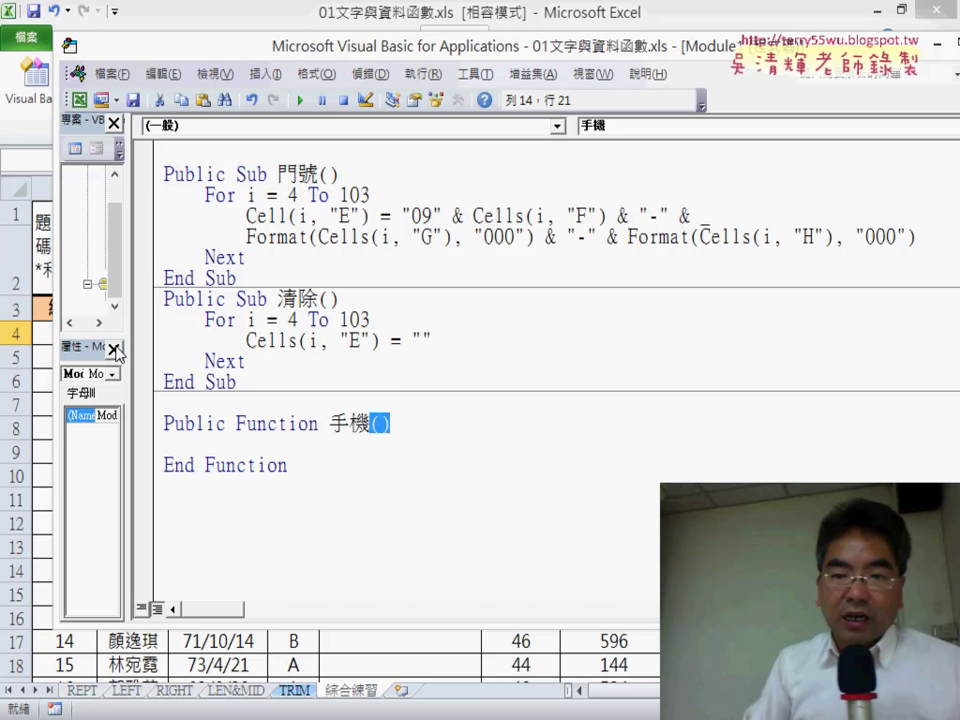
{"action": "left_click", "coordinate": [40, 240]}
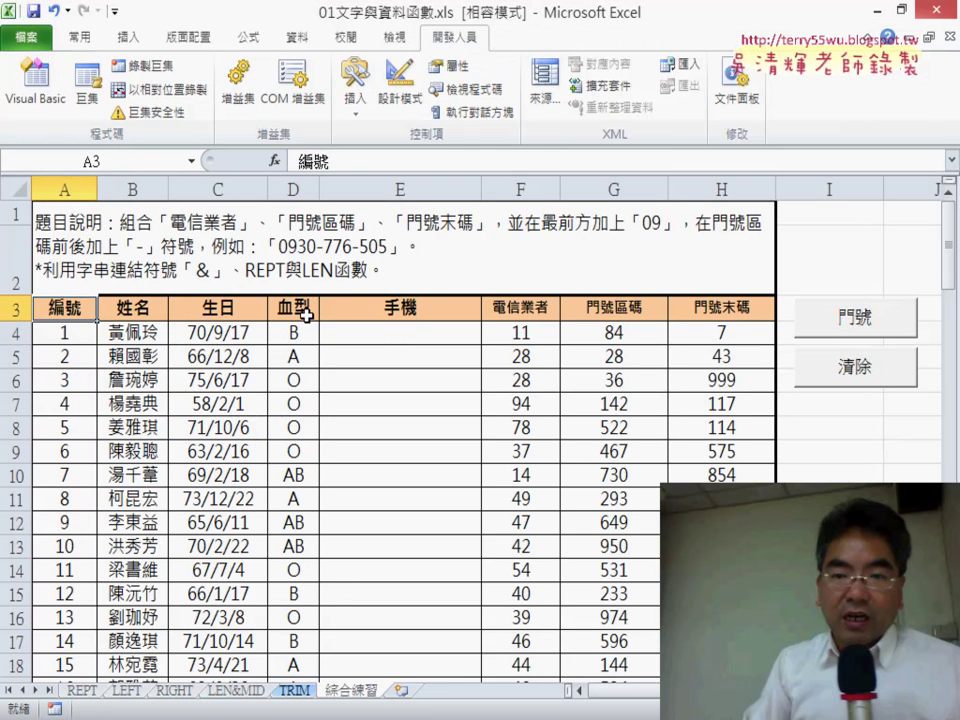
Step: Paste the 電信業者, 門號區碼 and 門號末碼 headers into the 手機 parentheses as parameters
{"action": "left_click_drag", "start_coordinate": [519, 308], "coordinate": [718, 309]}
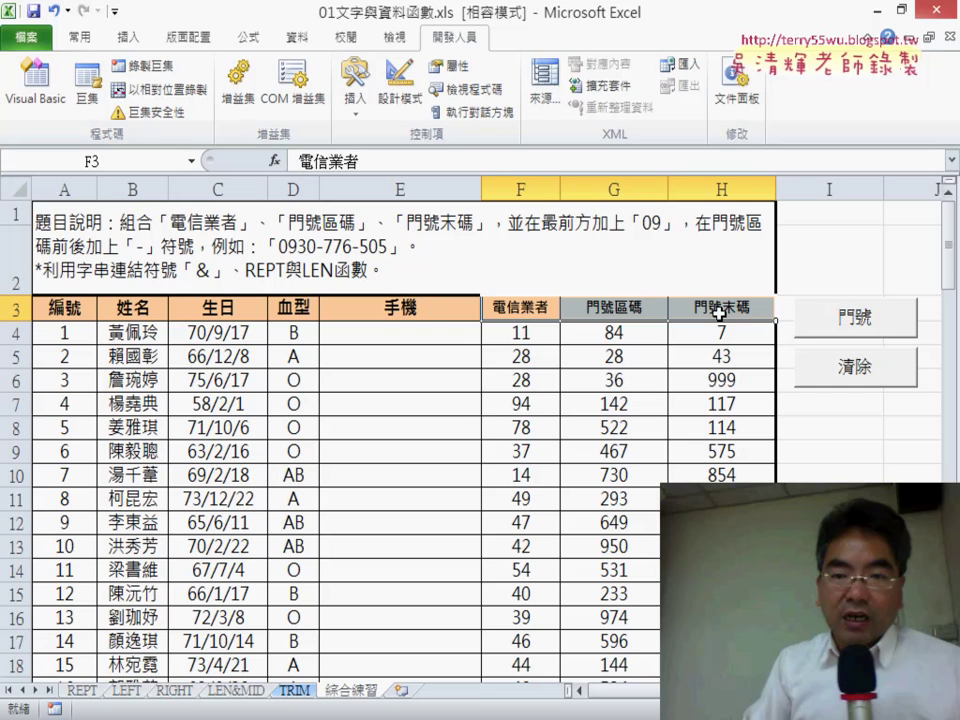
{"action": "key", "text": "ctrl+c"}
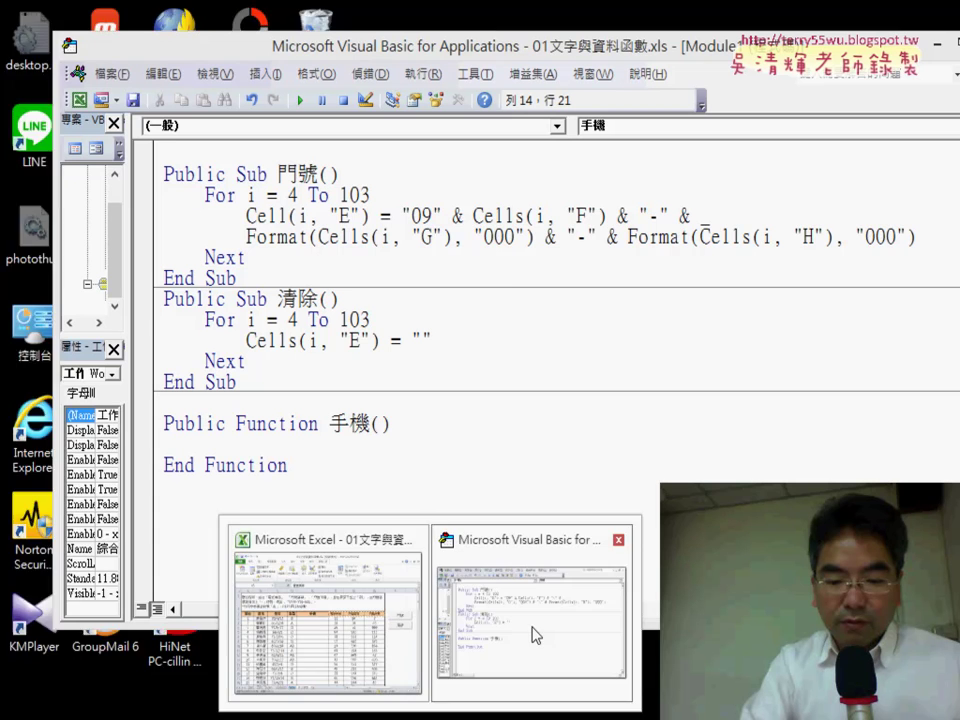
{"action": "left_click", "coordinate": [531, 630]}
{"action": "left_click", "coordinate": [399, 423]}
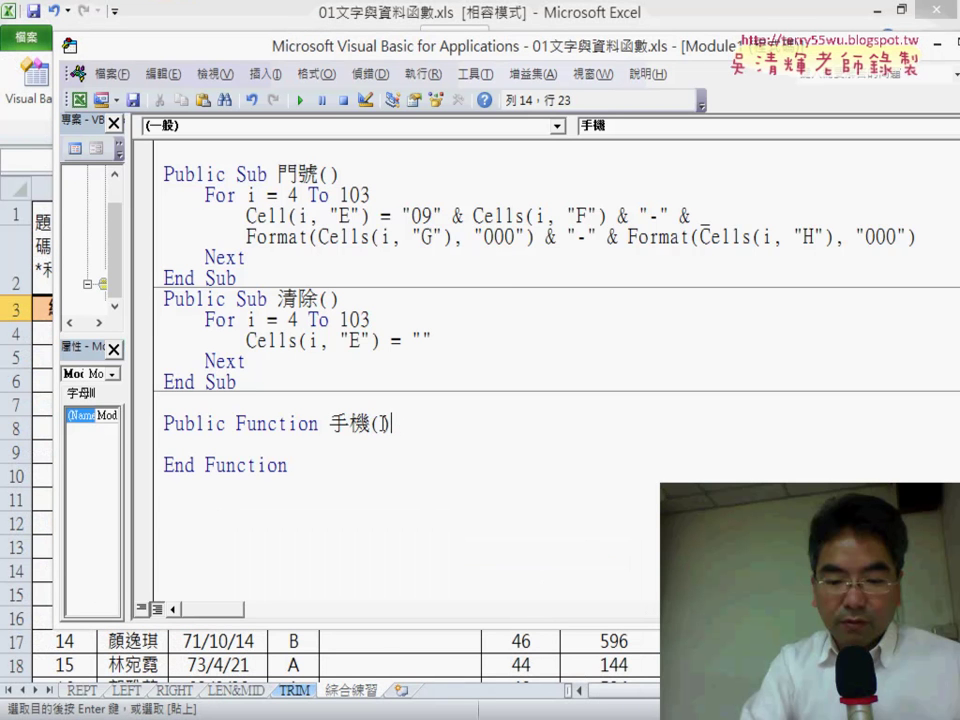
{"action": "key", "text": "ctrl+v"}
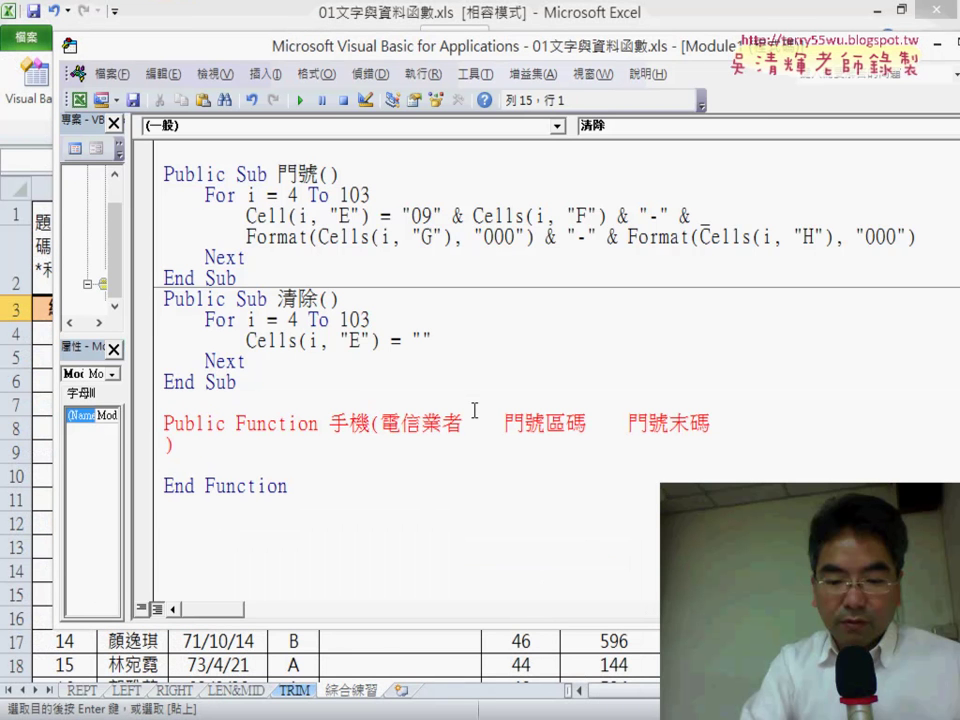
{"action": "key", "text": "BackSpace"}
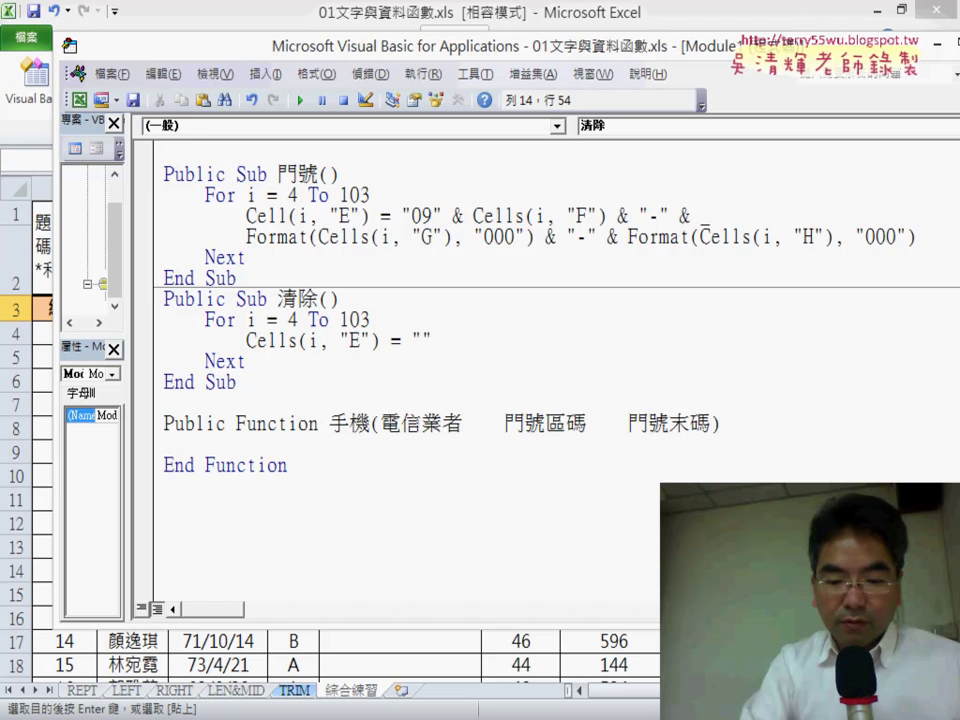
Step: Separate the parameters with commas and drop the 門號 prefixes, leaving 電信業者, 區碼, 末碼
{"action": "mouse_move", "coordinate": [442, 425]}
{"action": "left_mouse_down"}
{"action": "mouse_move", "coordinate": [476, 425]}
{"action": "mouse_move", "coordinate": [465, 425]}
{"action": "left_mouse_up"}
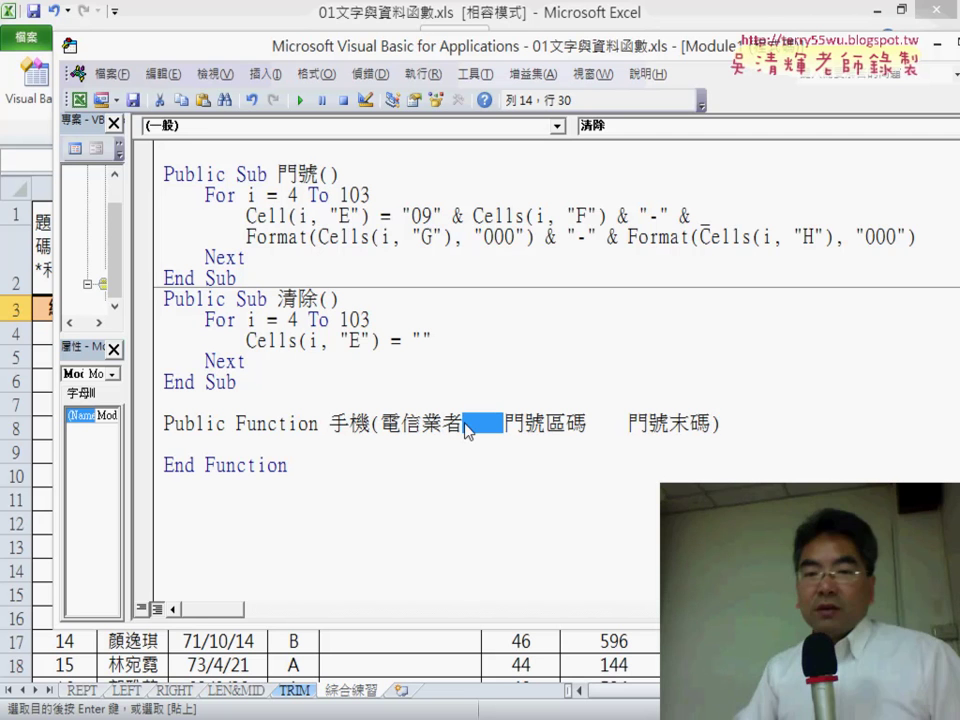
{"action": "type", "text": ","}
{"action": "left_click_drag", "start_coordinate": [556, 425], "coordinate": [596, 425]}
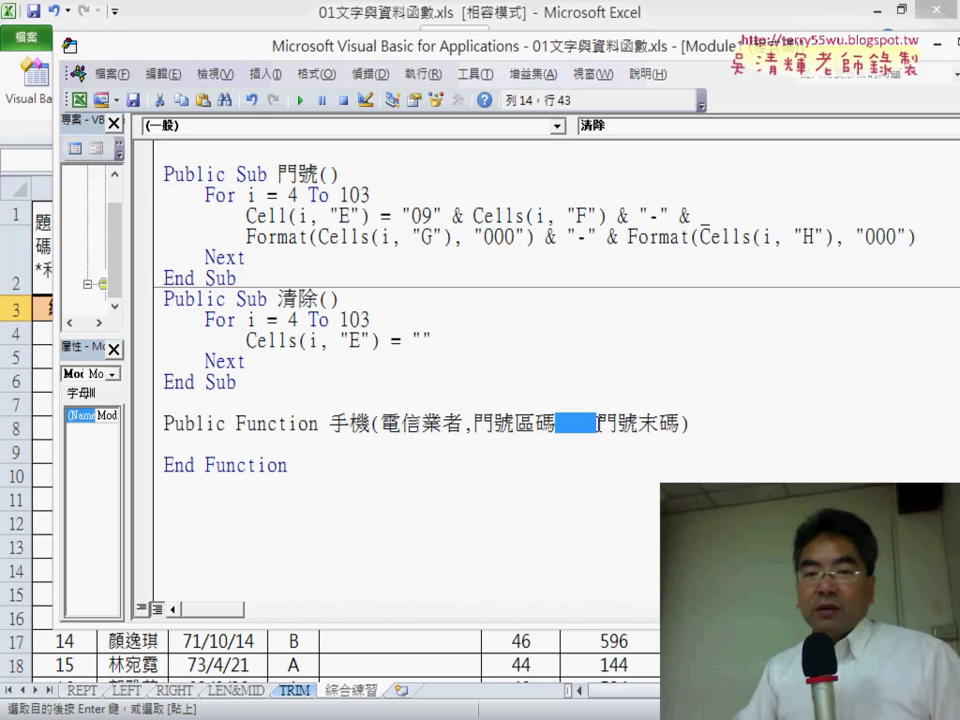
{"action": "type", "text": ","}
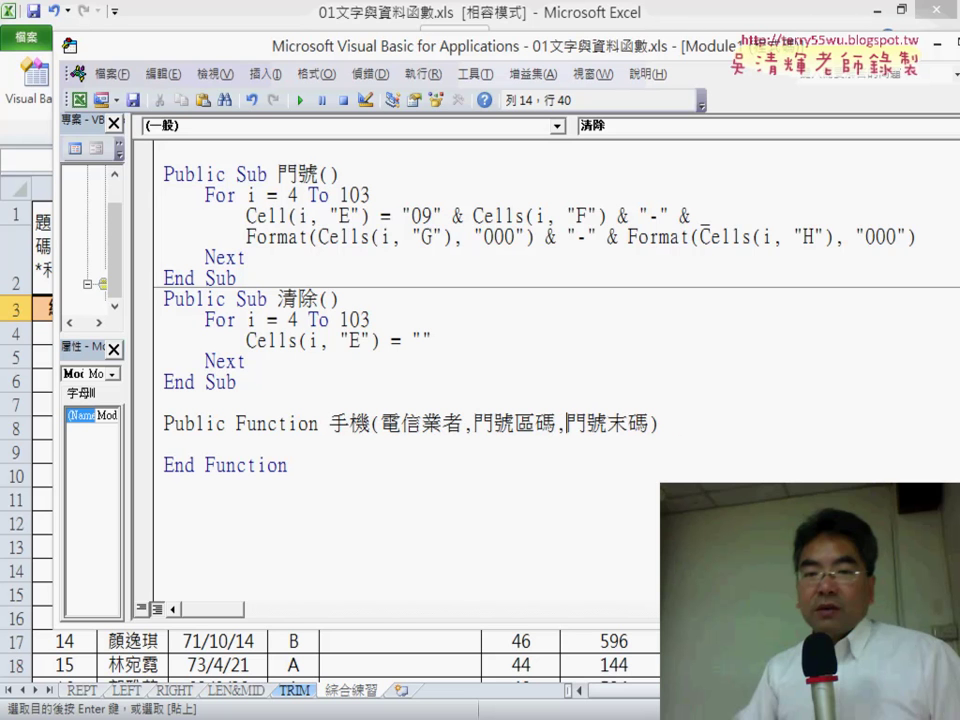
{"action": "left_click_drag", "start_coordinate": [473, 425], "coordinate": [513, 425]}
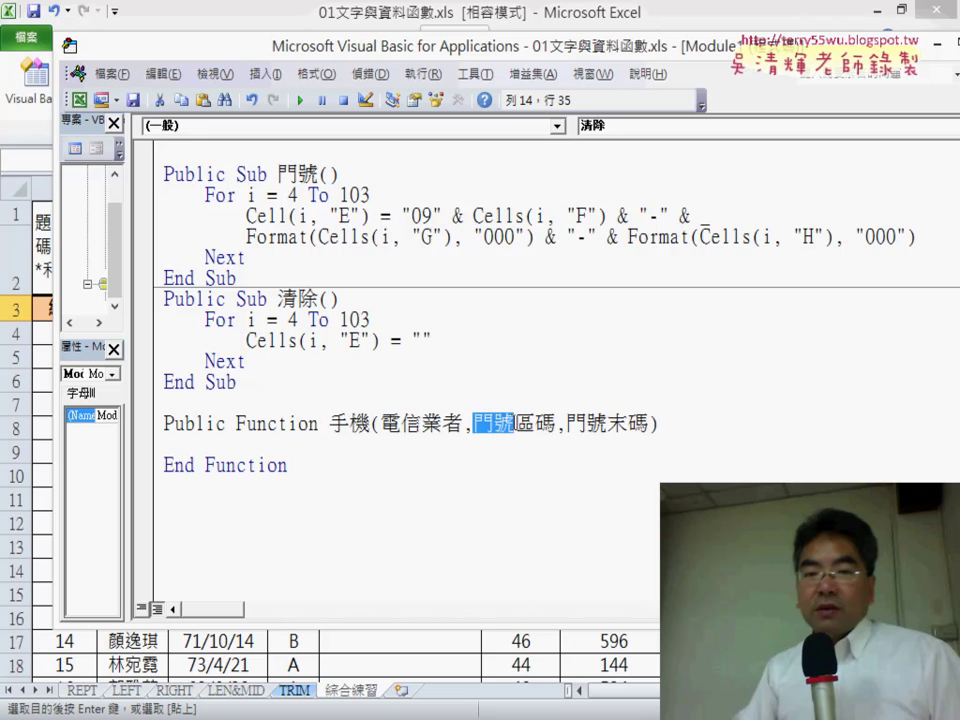
{"action": "key", "text": "Delete"}
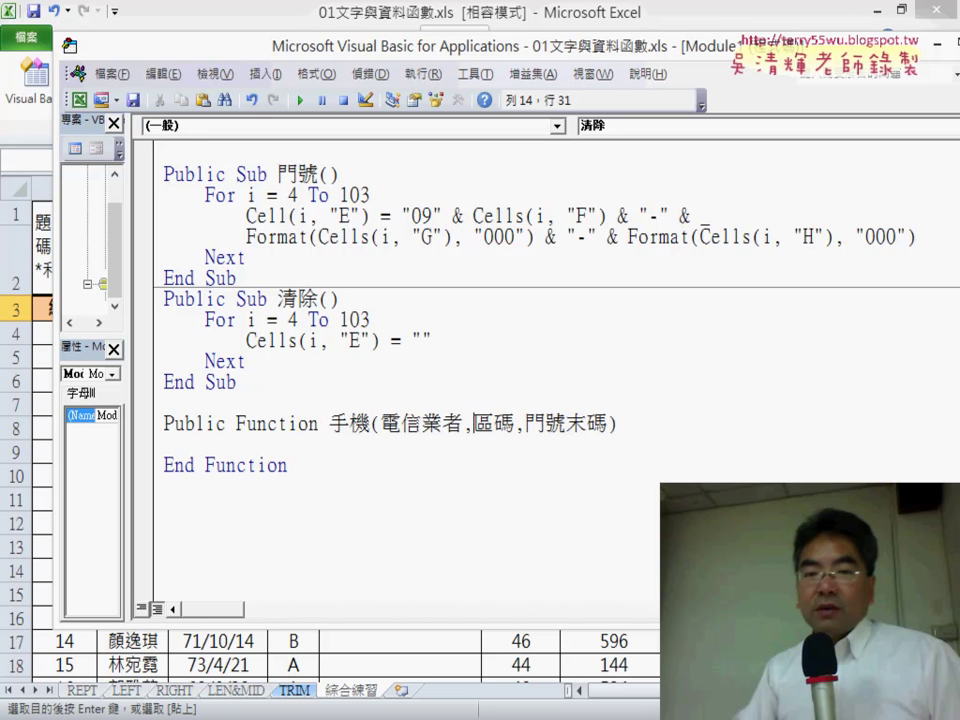
{"action": "left_click_drag", "start_coordinate": [524, 423], "coordinate": [566, 422]}
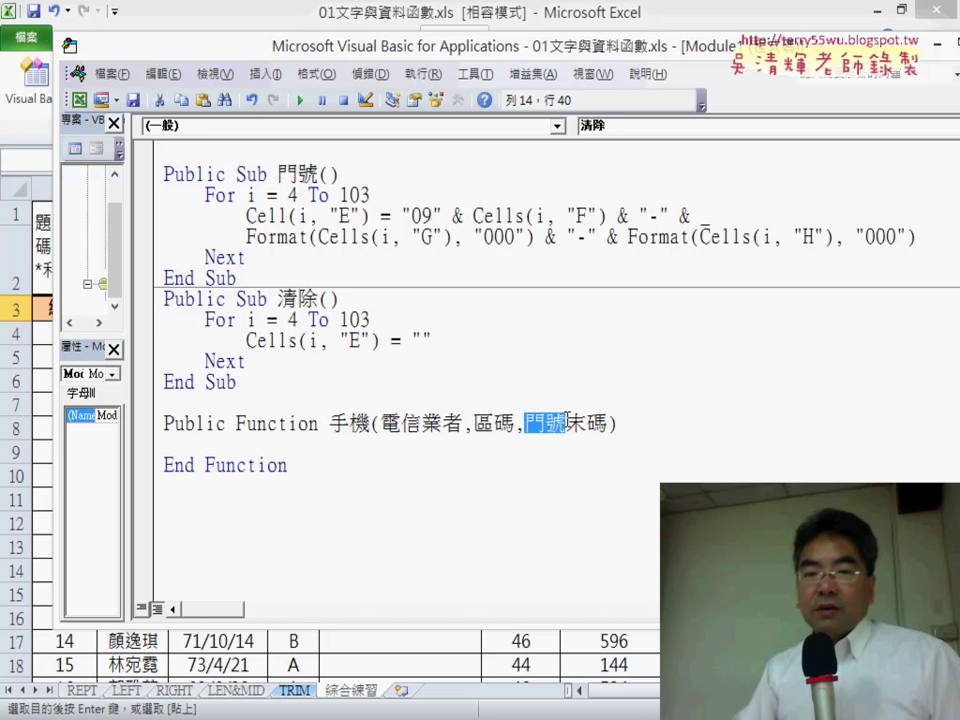
{"action": "key", "text": "Delete"}
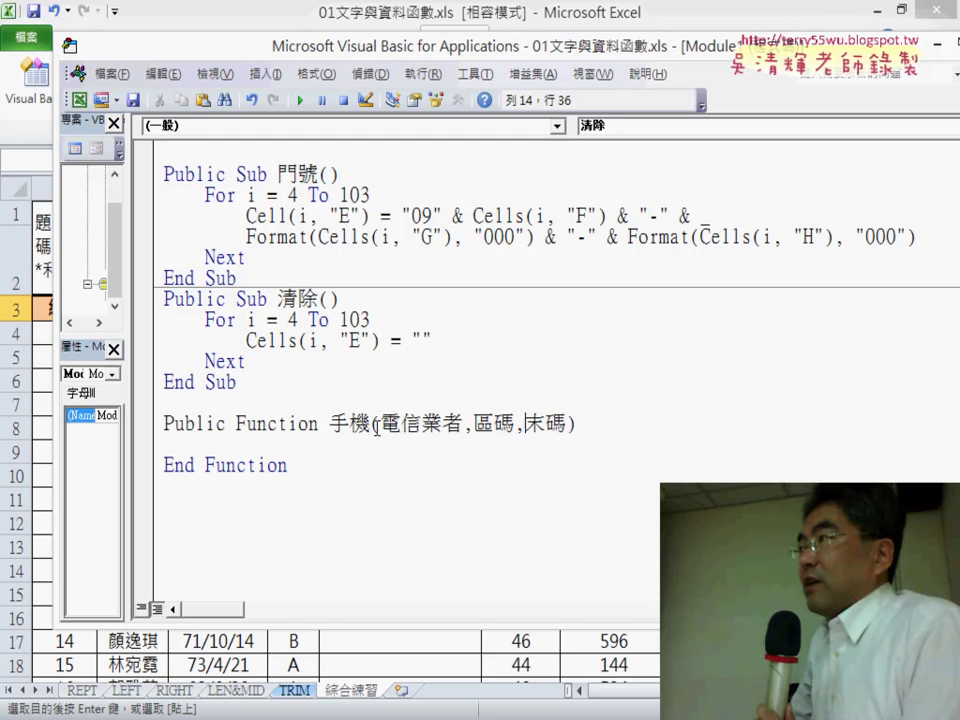
{"action": "left_click_drag", "start_coordinate": [379, 423], "coordinate": [566, 420]}
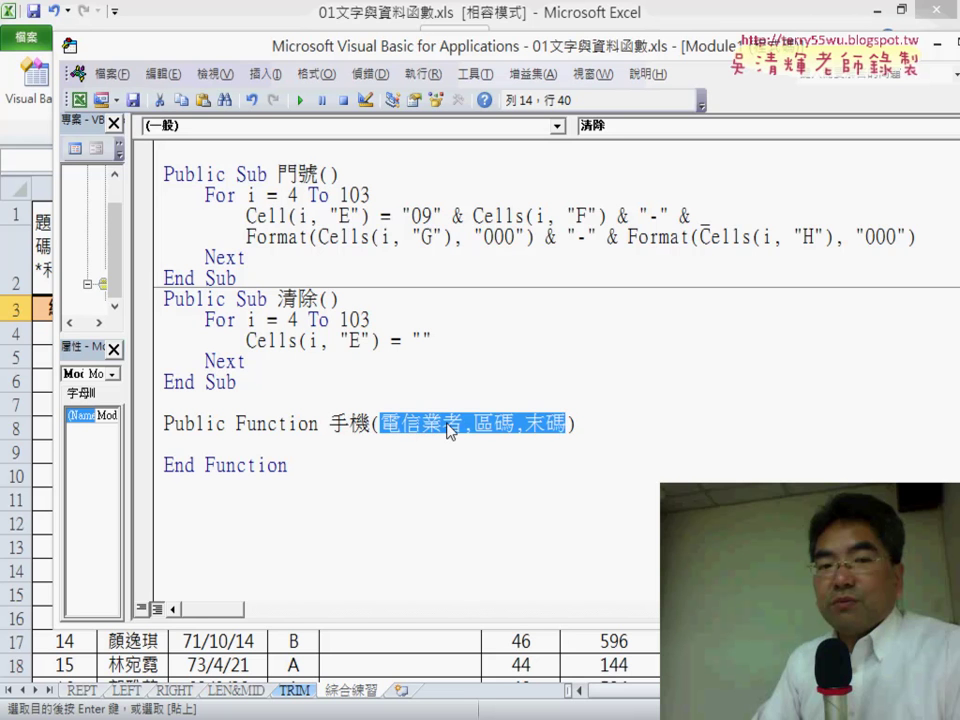
Step: Indent the empty body line of the 手機 function
{"action": "left_click", "coordinate": [303, 449]}
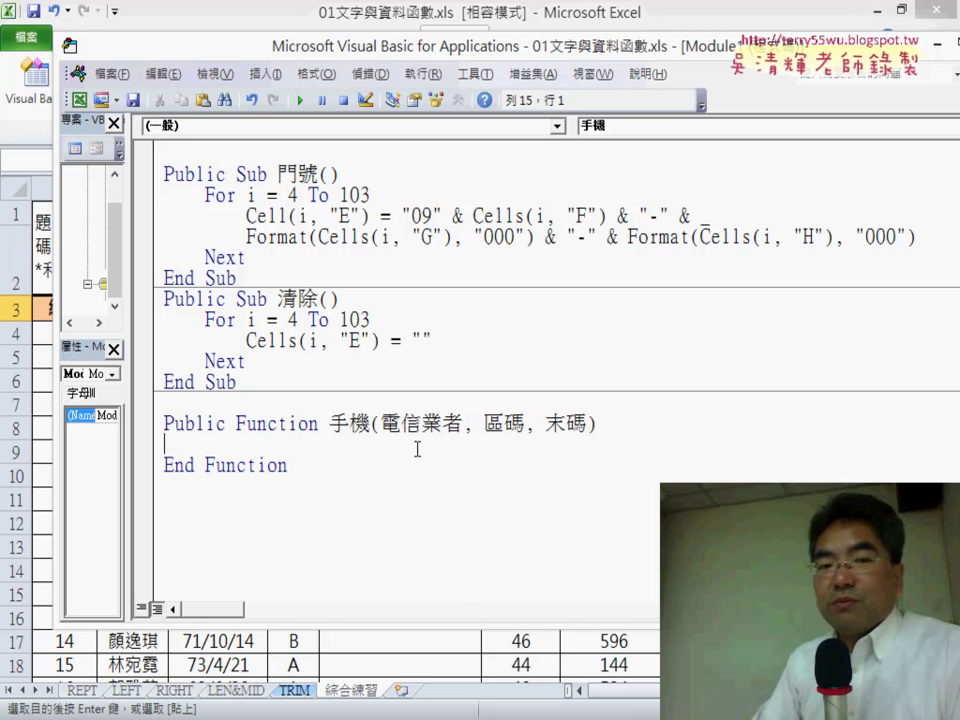
{"action": "key", "text": "Tab"}
{"action": "left_click_drag", "start_coordinate": [330, 424], "coordinate": [372, 424]}
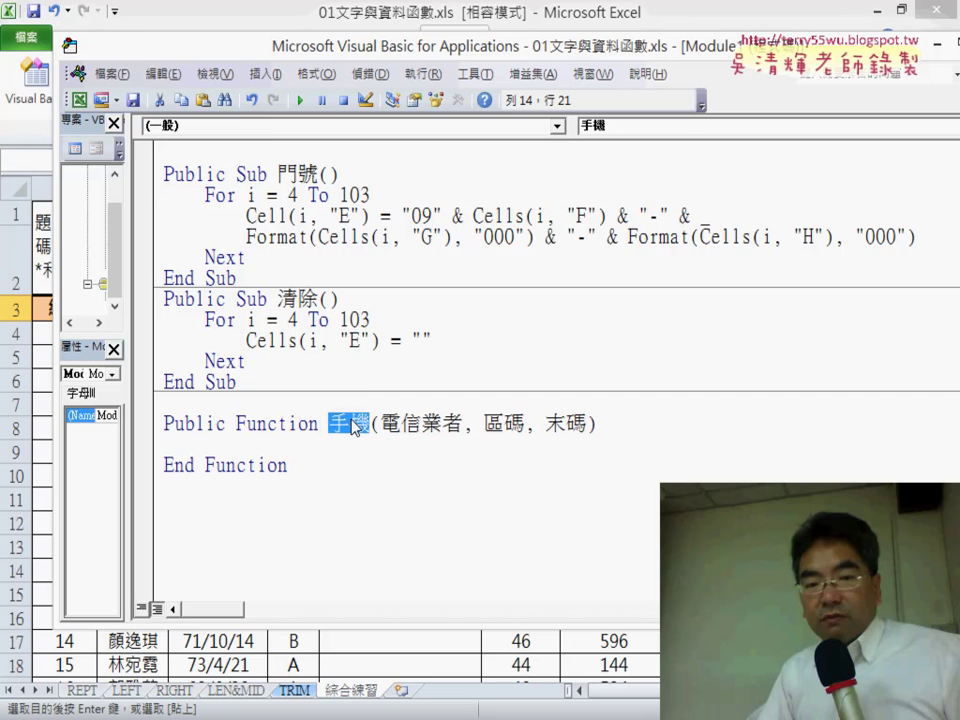
Step: Start the indented body line with 手機="09" &
{"action": "left_click", "coordinate": [307, 443]}
{"action": "key", "text": "Tab"}
{"action": "type", "text": "手機"}
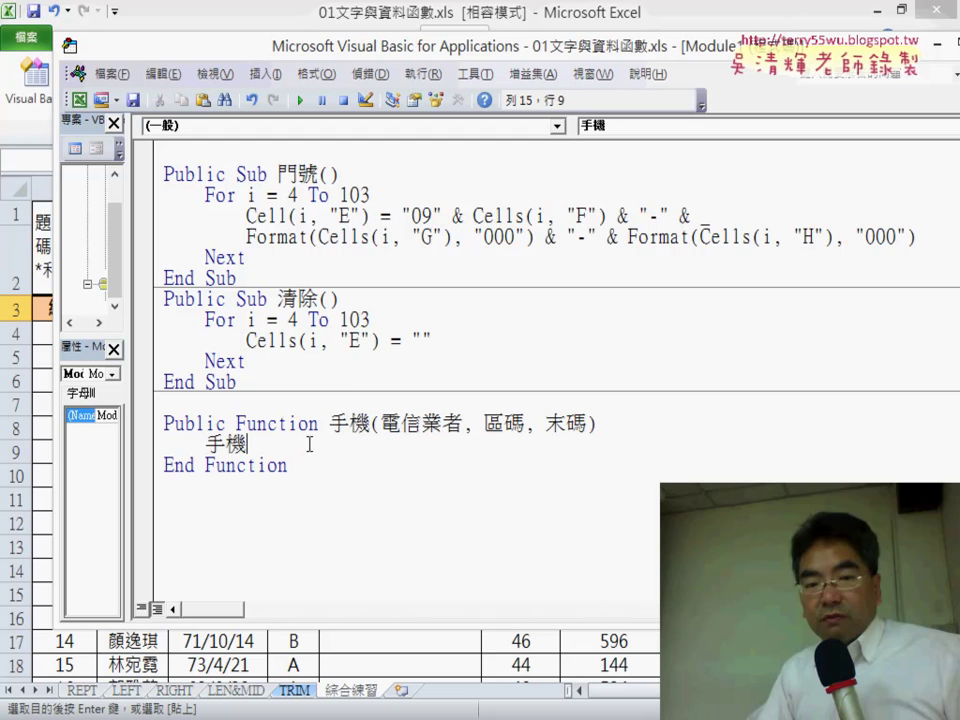
{"action": "left_click_drag", "start_coordinate": [350, 423], "coordinate": [371, 423]}
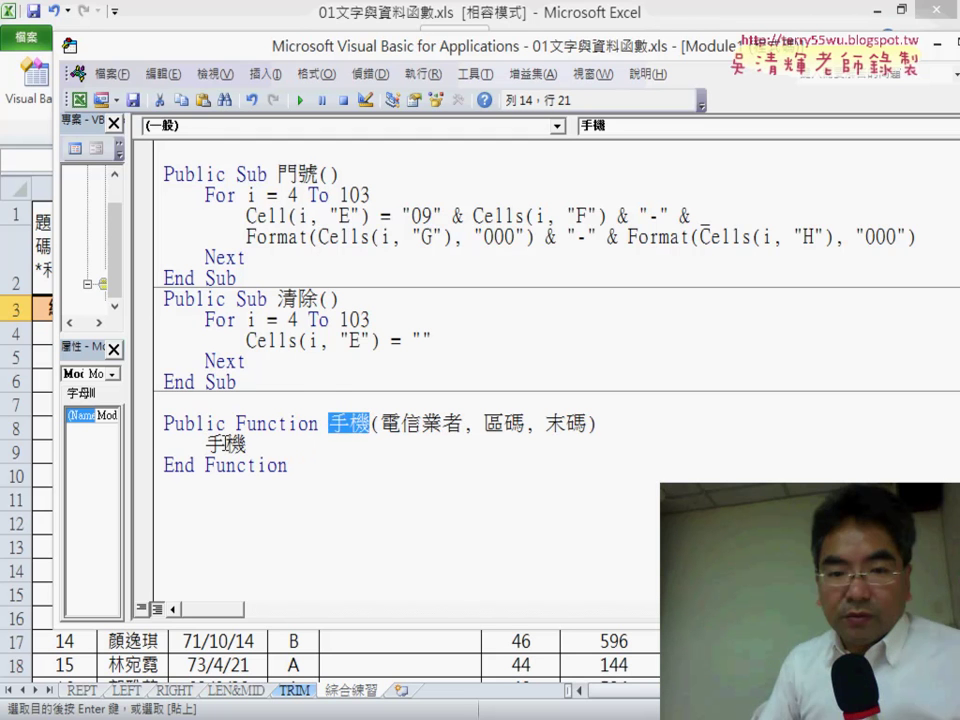
{"action": "left_click", "coordinate": [353, 451]}
{"action": "type", "text": "="}
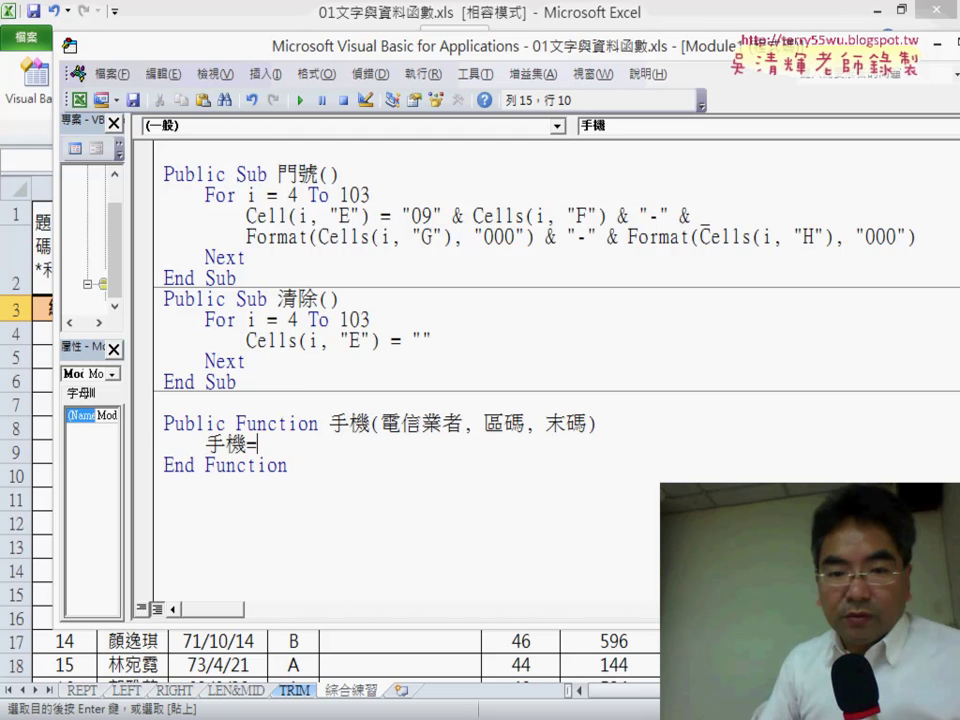
{"action": "type", "text": "\"09"}
{"action": "type", "text": "\""}
{"action": "type", "text": " *"}
{"action": "key", "text": "BackSpace"}
{"action": "type", "text": "&"}
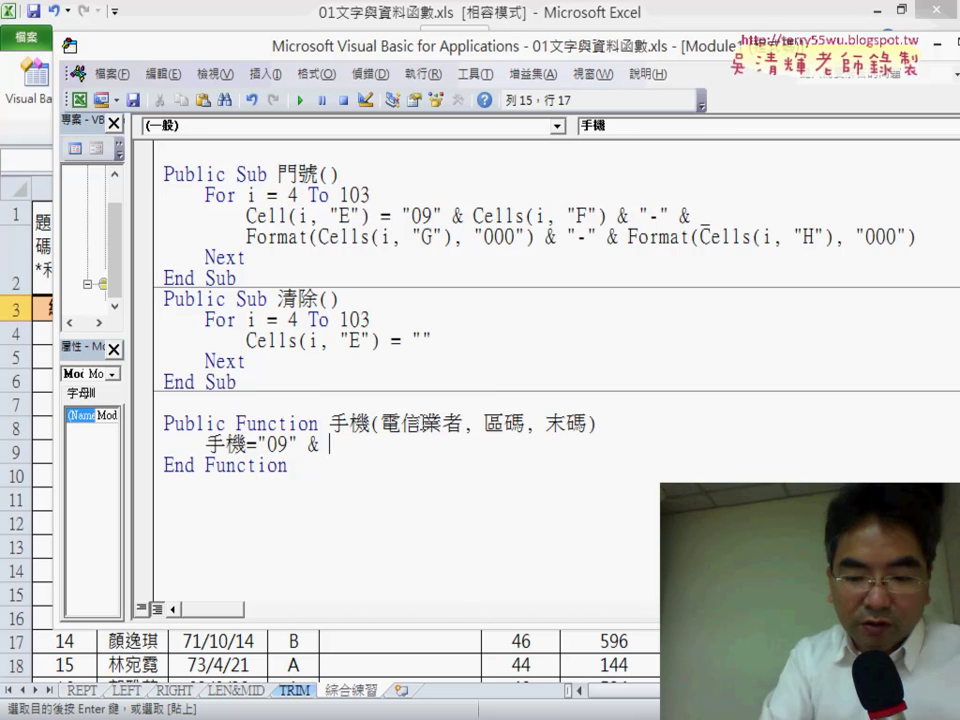
{"action": "left_click", "coordinate": [306, 482]}
{"action": "left_click", "coordinate": [459, 440]}
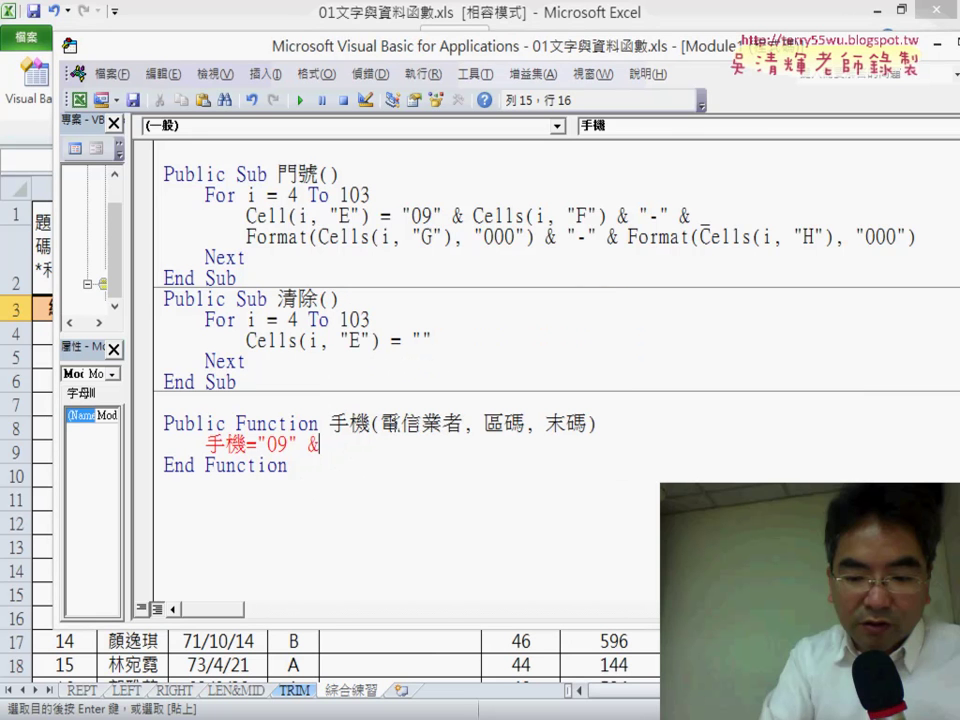
Step: Append the 電信業者 parameter, then & "-" & format( to the body line
{"action": "left_click_drag", "start_coordinate": [380, 424], "coordinate": [462, 424]}
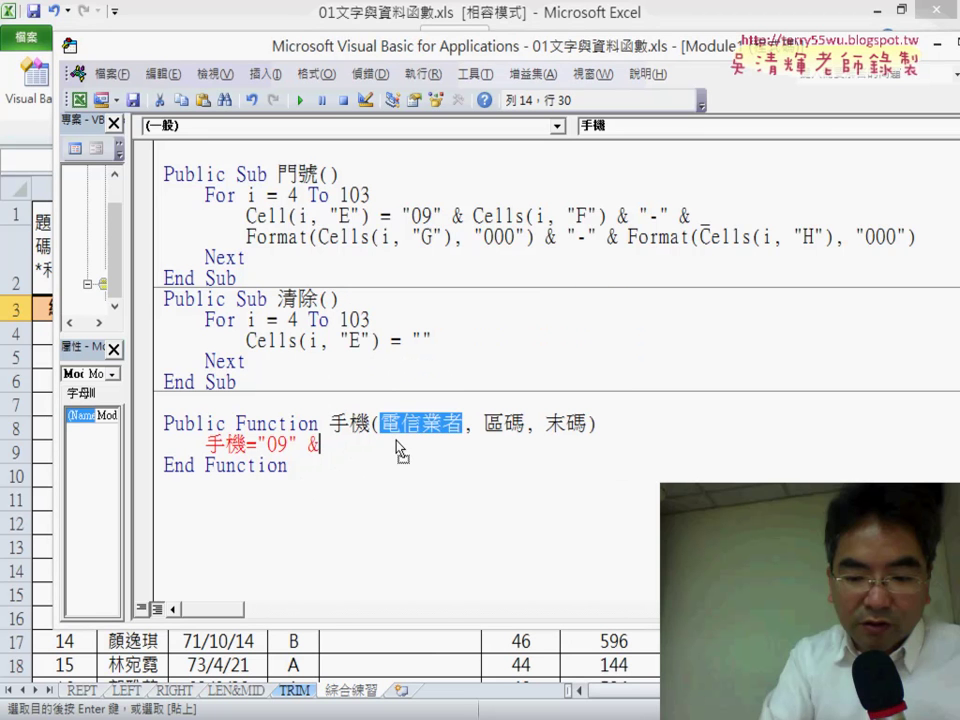
{"action": "key", "text": "ctrl+c"}
{"action": "left_click", "coordinate": [322, 445]}
{"action": "key", "text": "ctrl+v"}
{"action": "key", "text": "Left"}
{"action": "key", "text": "Left"}
{"action": "key", "text": "Left"}
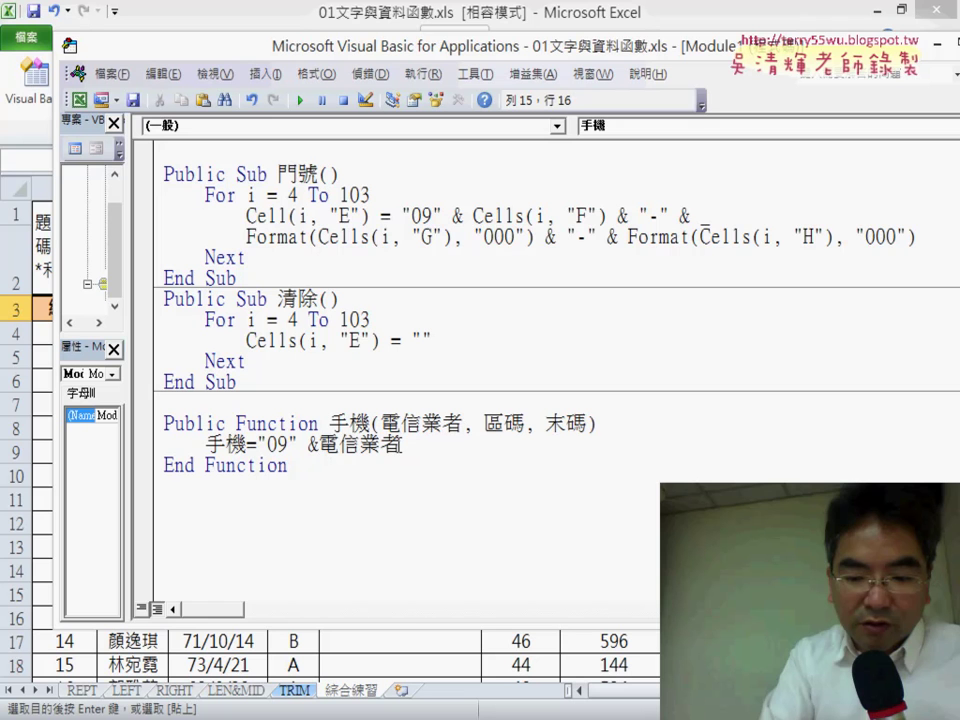
{"action": "left_click", "coordinate": [472, 446]}
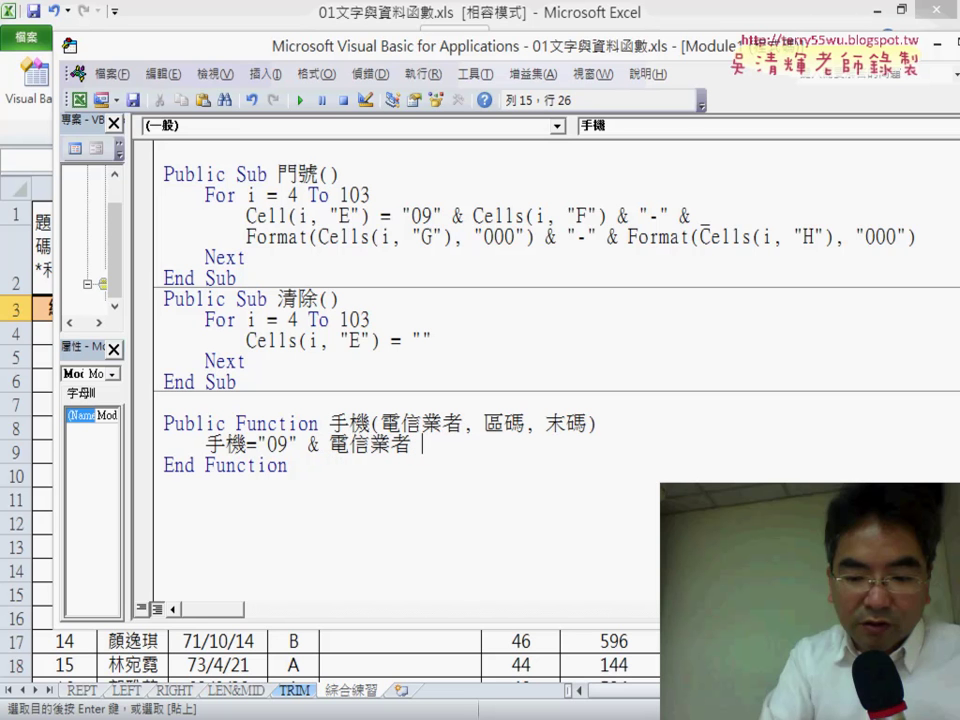
{"action": "type", "text": "& "}
{"action": "type", "text": "\"-"}
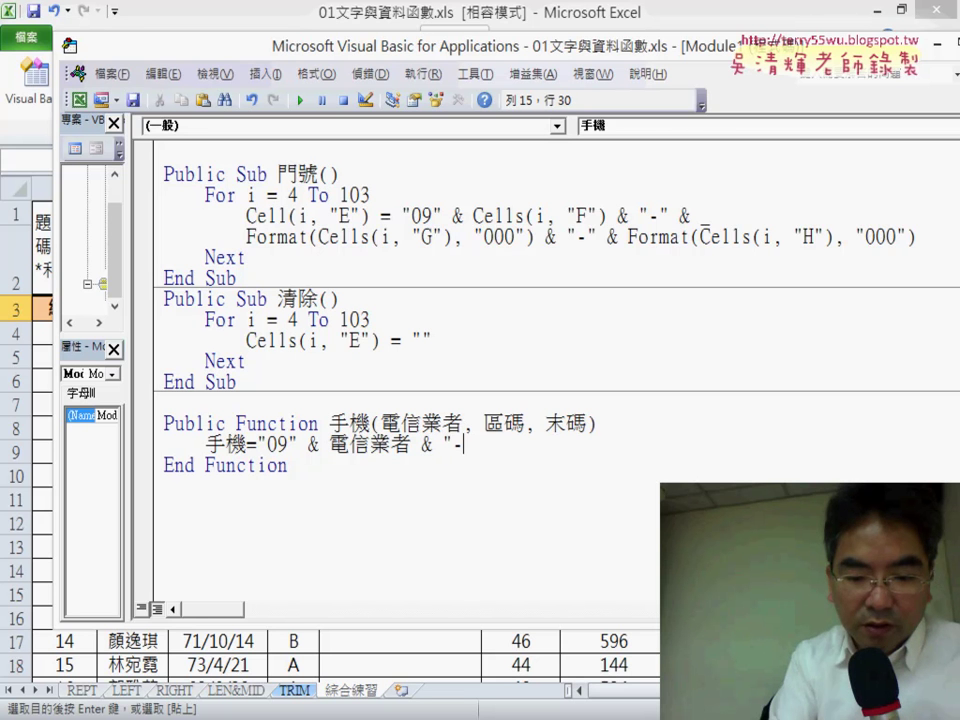
{"action": "type", "text": "\""}
{"action": "type", "text": " & "}
{"action": "type", "text": "fo"}
{"action": "type", "text": "rmat"}
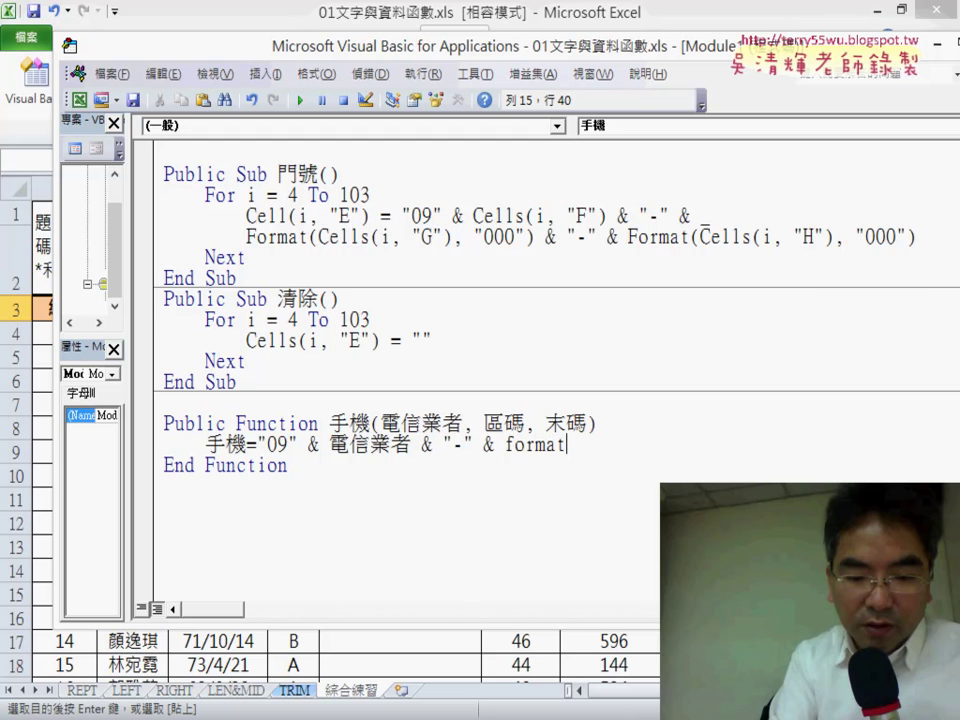
{"action": "type", "text": "("}
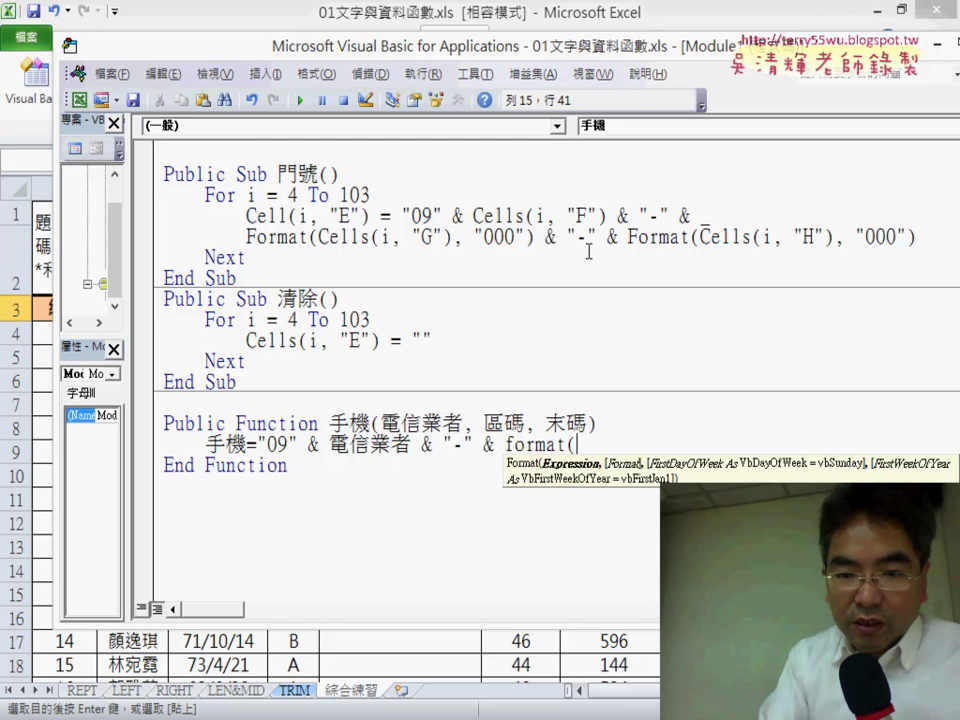
{"action": "left_click", "coordinate": [490, 428]}
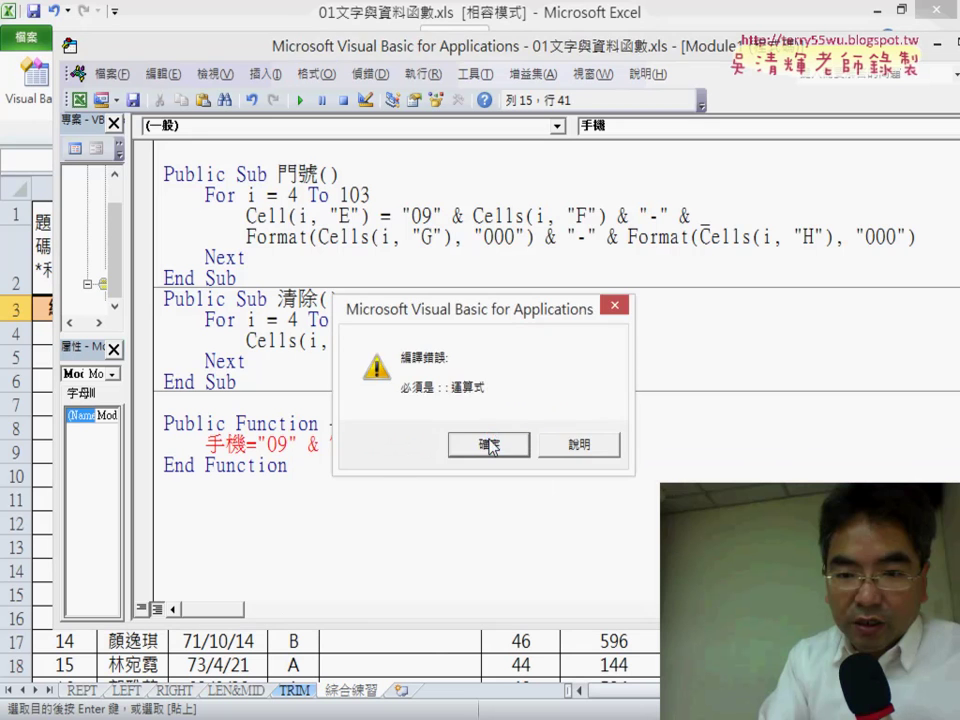
Step: Complete the first format call as format(區碼,"000")
{"action": "left_click", "coordinate": [491, 438]}
{"action": "double_click", "coordinate": [503, 423]}
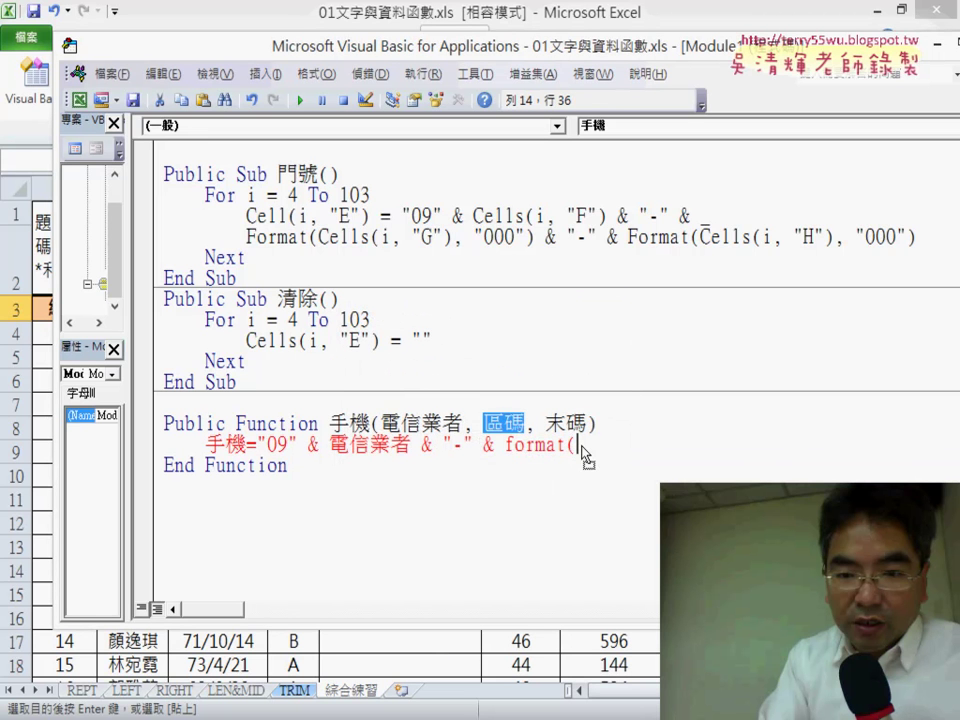
{"action": "left_click_drag", "start_coordinate": [581, 452], "coordinate": [582, 452]}
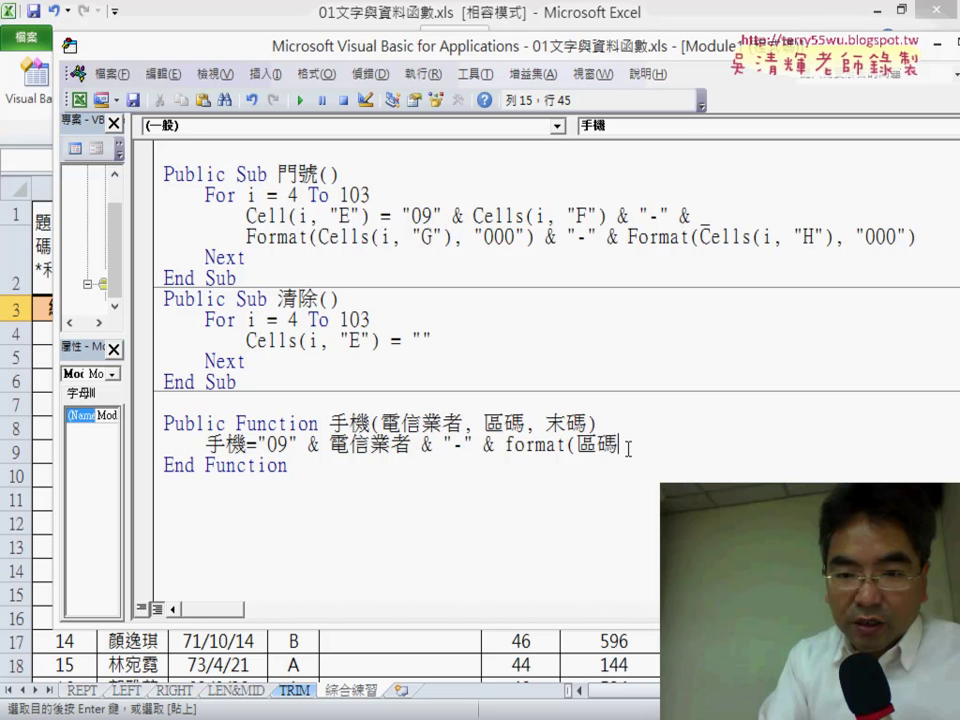
{"action": "type", "text": ",\""}
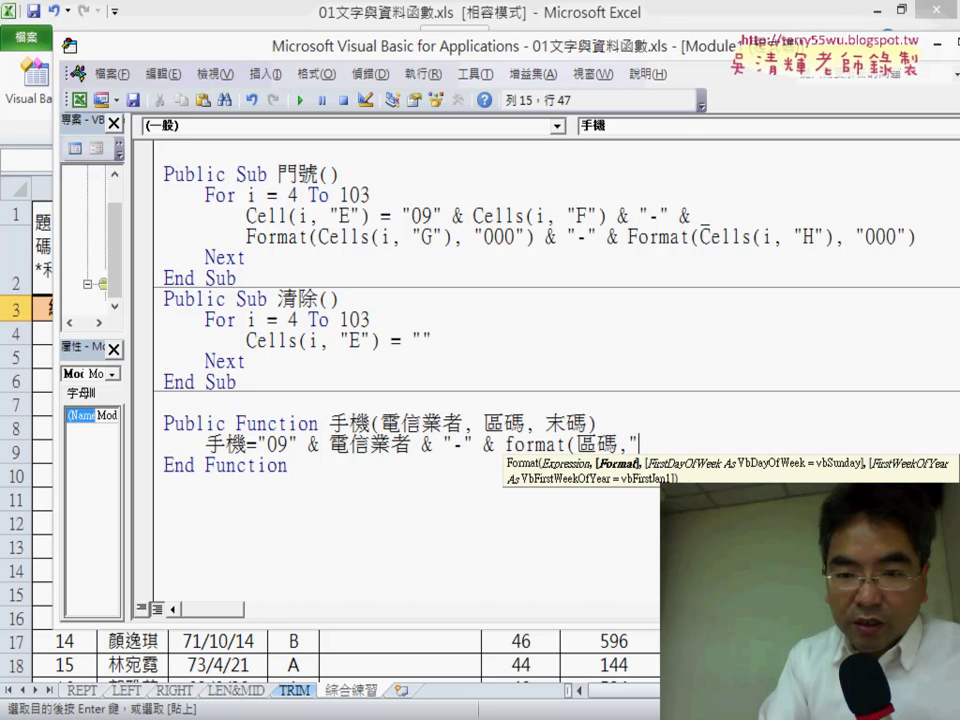
{"action": "type", "text": "..."}
{"action": "key", "text": "BackSpace"}
{"action": "key", "text": "BackSpace"}
{"action": "key", "text": "BackSpace"}
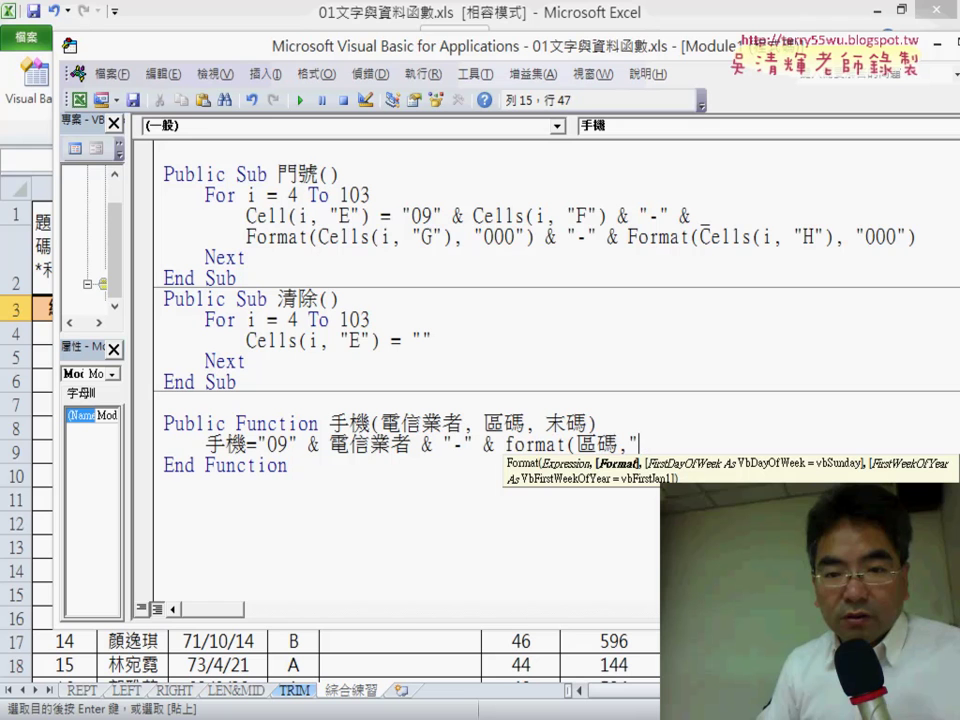
{"action": "type", "text": "000\")"}
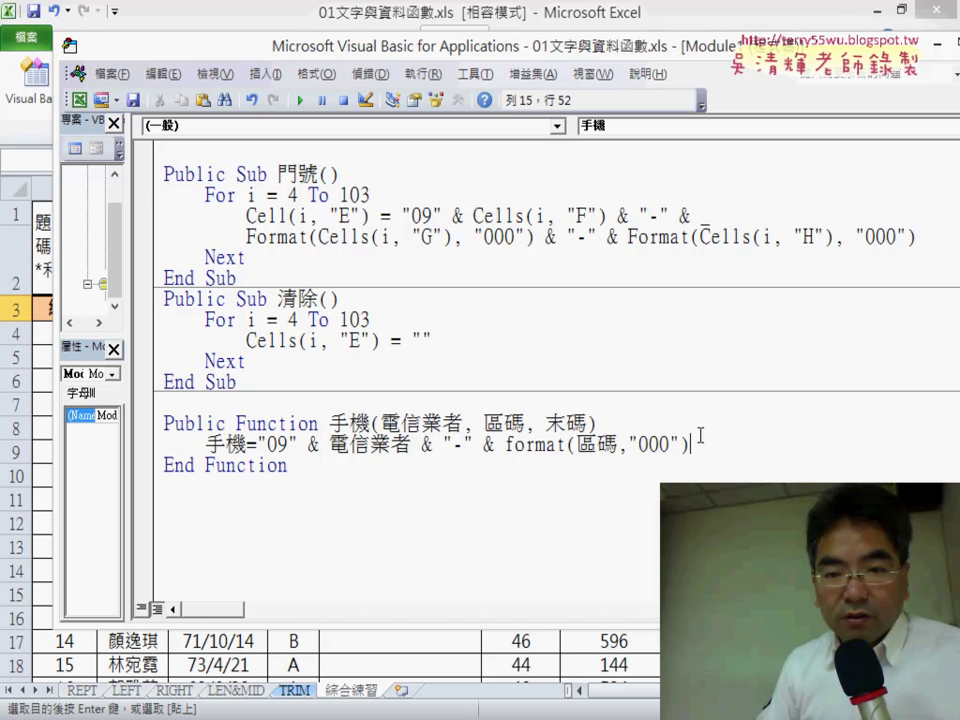
Step: Duplicate the & "-" & format piece at the line end, using 末碼 instead of 區碼
{"action": "left_click_drag", "start_coordinate": [696, 441], "coordinate": [435, 467]}
{"action": "left_click_drag", "start_coordinate": [690, 444], "coordinate": [411, 444]}
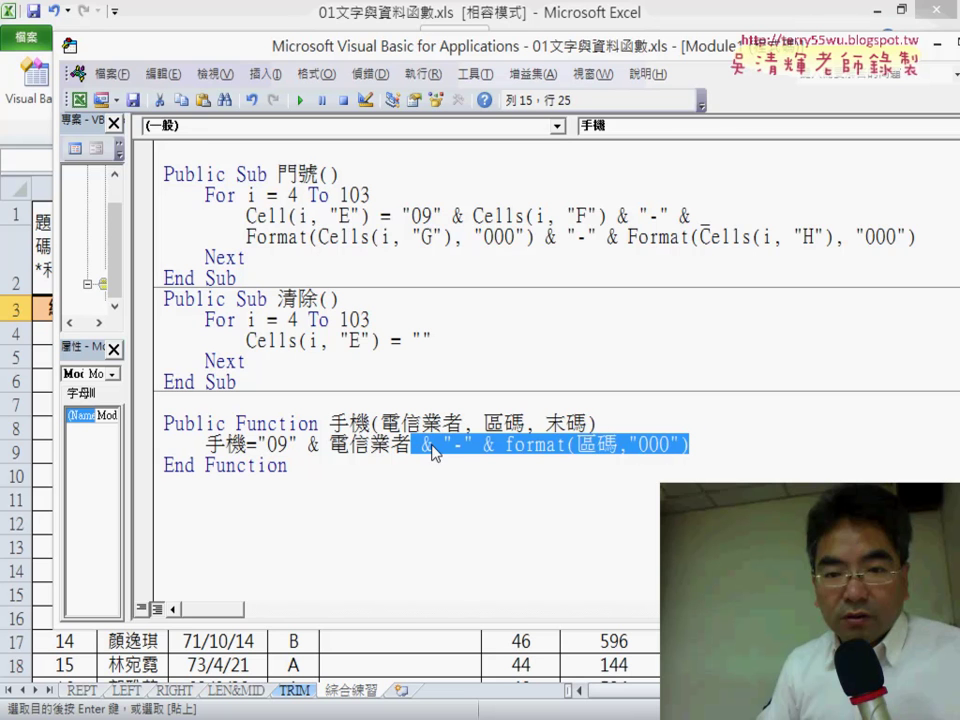
{"action": "key", "text": "ctrl+c"}
{"action": "key", "text": "End"}
{"action": "key", "text": "ctrl+v"}
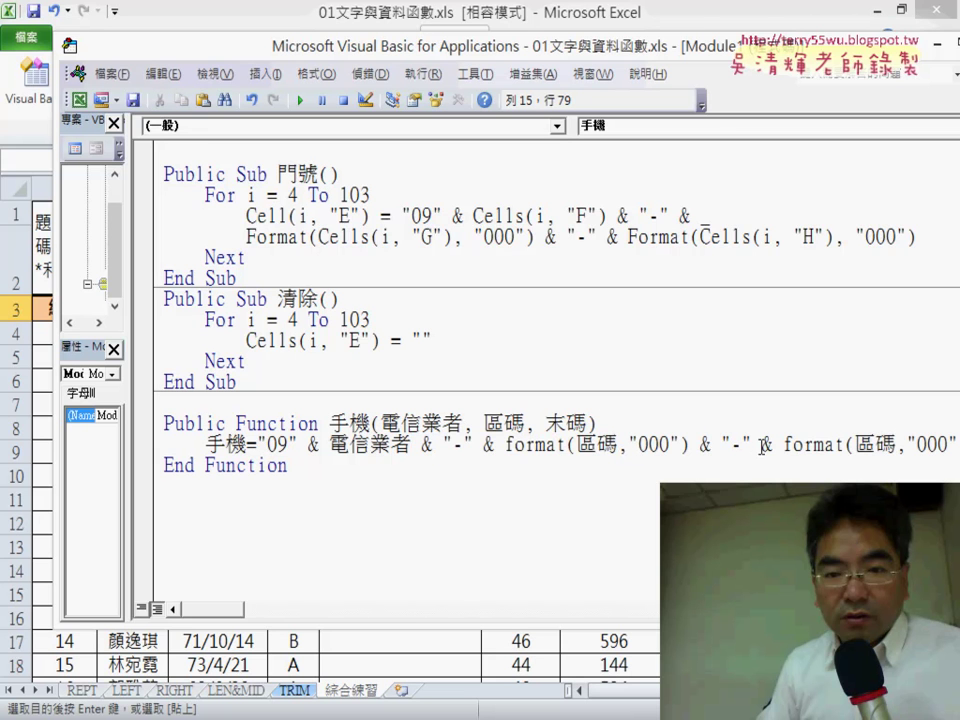
{"action": "key", "text": "Left"}
{"action": "key", "text": "Left"}
{"action": "key", "text": "Left"}
{"action": "key", "text": "shift+Left"}
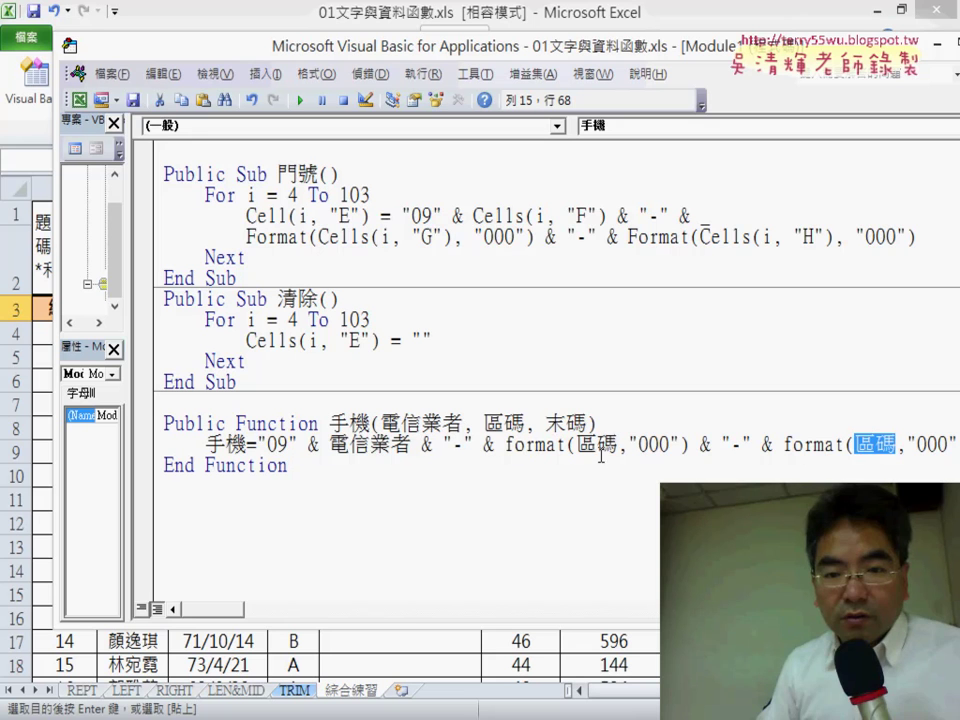
{"action": "mouse_move", "coordinate": [588, 424]}
{"action": "left_mouse_down"}
{"action": "mouse_move", "coordinate": [550, 425]}
{"action": "mouse_move", "coordinate": [903, 455]}
{"action": "left_mouse_up"}
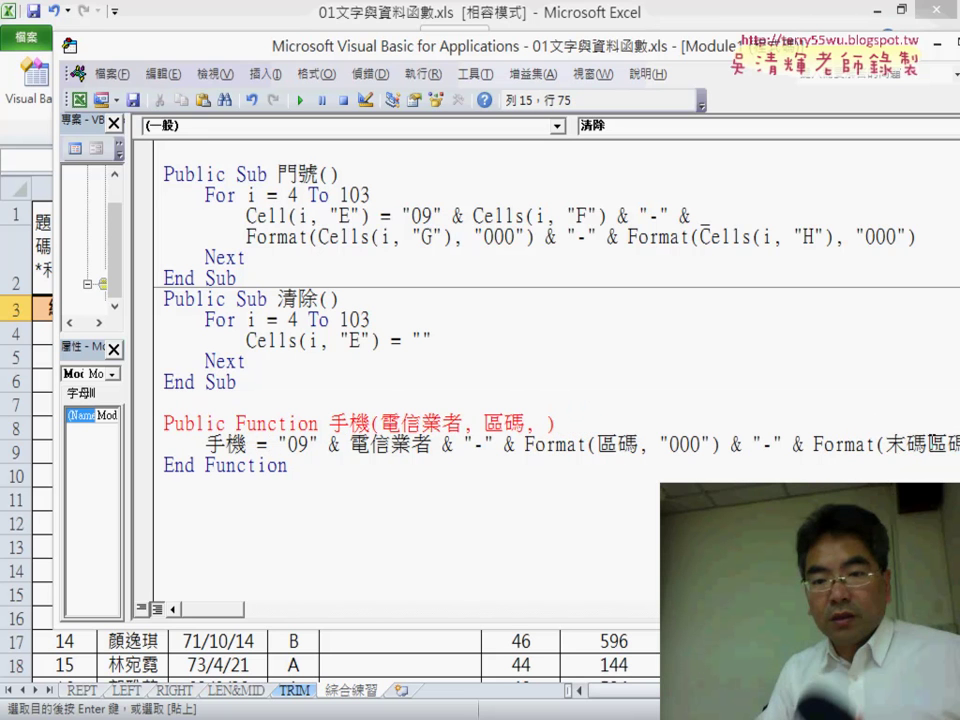
{"action": "key", "text": "Delete"}
{"action": "key", "text": "Delete"}
Step: Restore 末碼 as the third parameter in the function header
{"action": "left_click_drag", "start_coordinate": [928, 444], "coordinate": [905, 444]}
{"action": "key", "text": "shift+Left"}
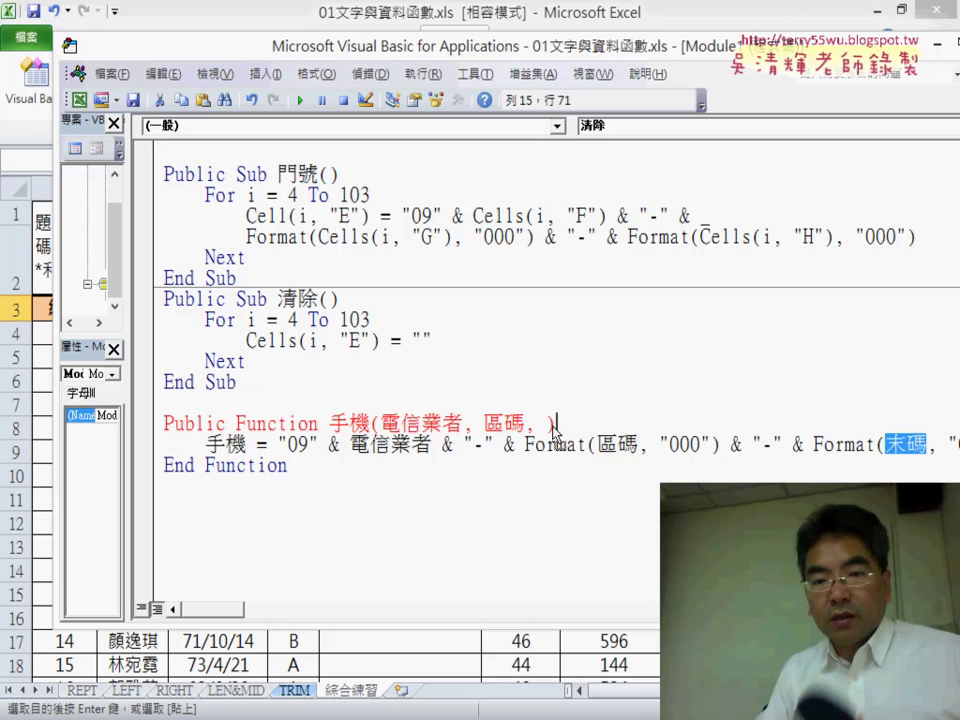
{"action": "left_click_drag", "start_coordinate": [548, 432], "coordinate": [548, 425]}
{"action": "key", "text": "Down"}
{"action": "key", "text": "Down"}
{"action": "key", "text": "Down"}
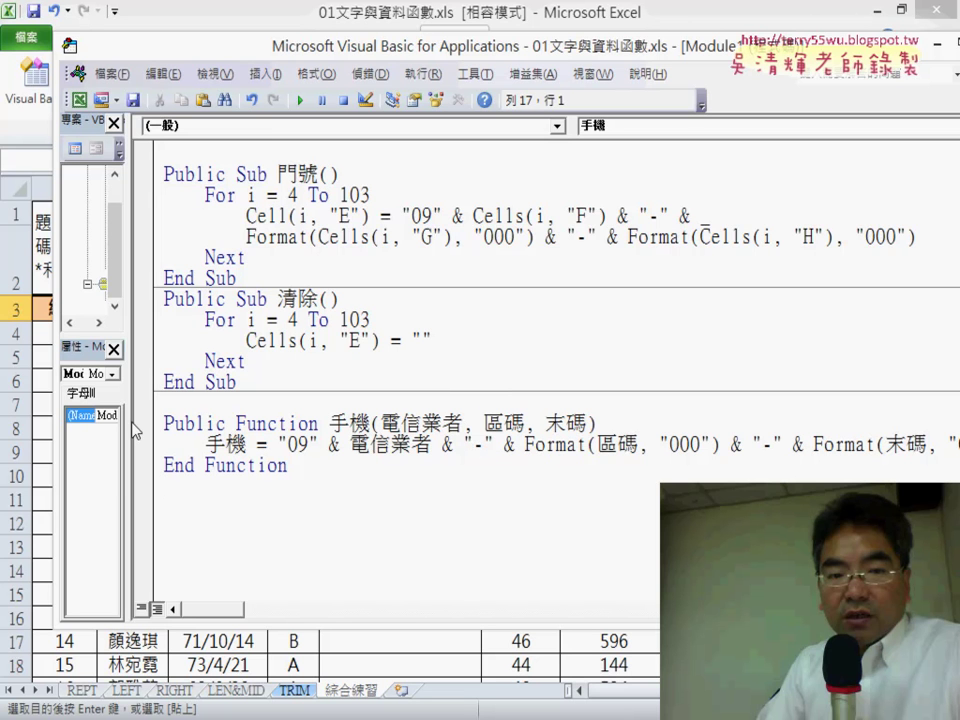
{"action": "left_click_drag", "start_coordinate": [200, 46], "coordinate": [89, 42]}
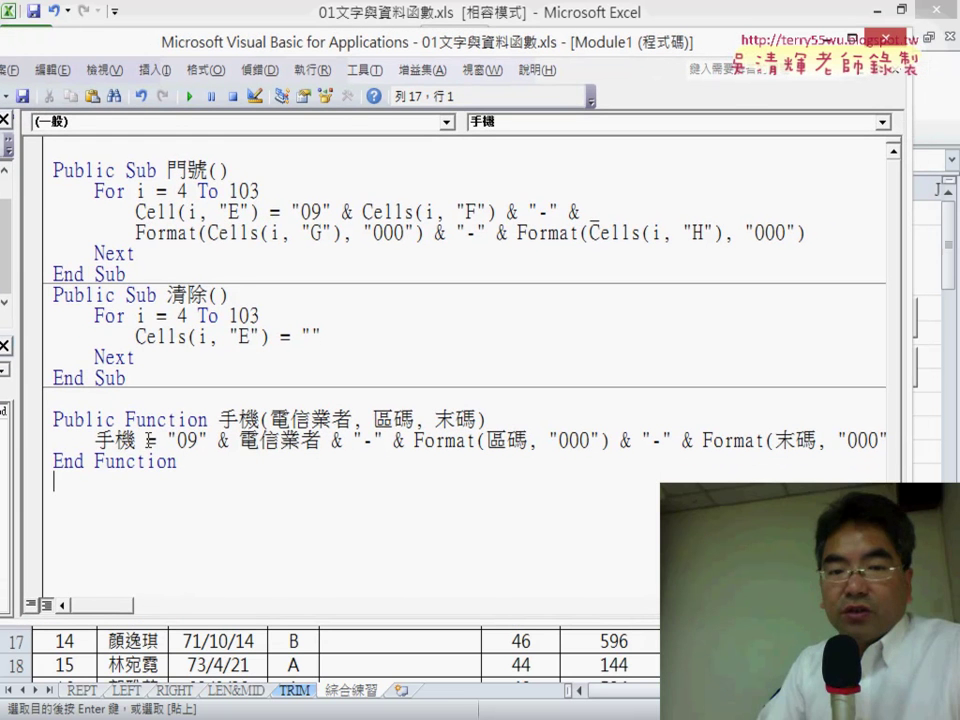
{"action": "left_click_drag", "start_coordinate": [95, 440], "coordinate": [139, 440]}
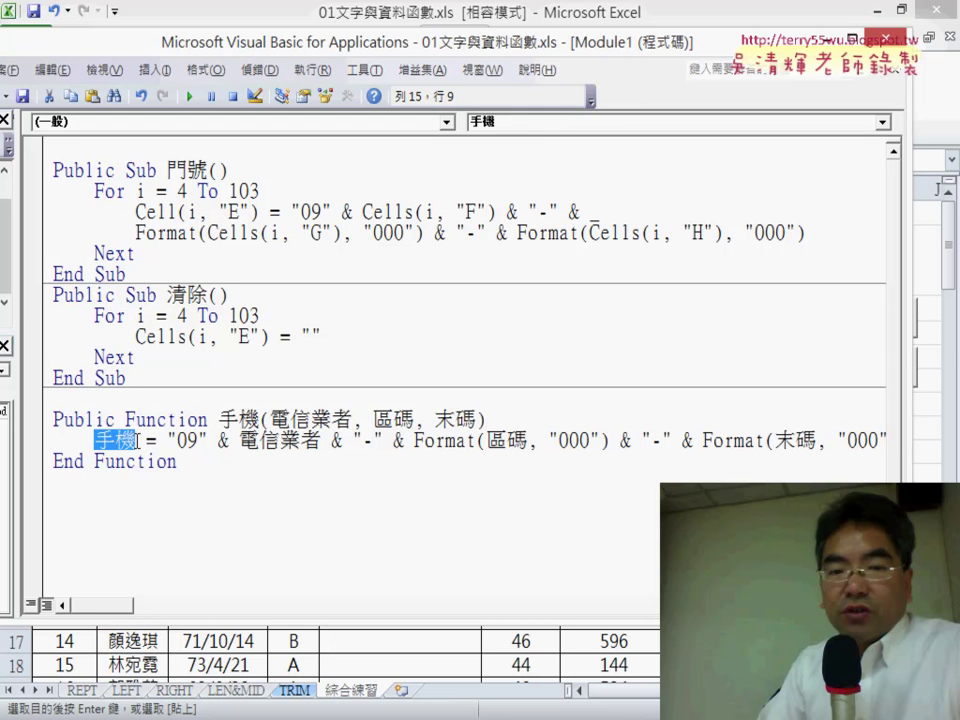
{"action": "left_click_drag", "start_coordinate": [219, 420], "coordinate": [481, 418]}
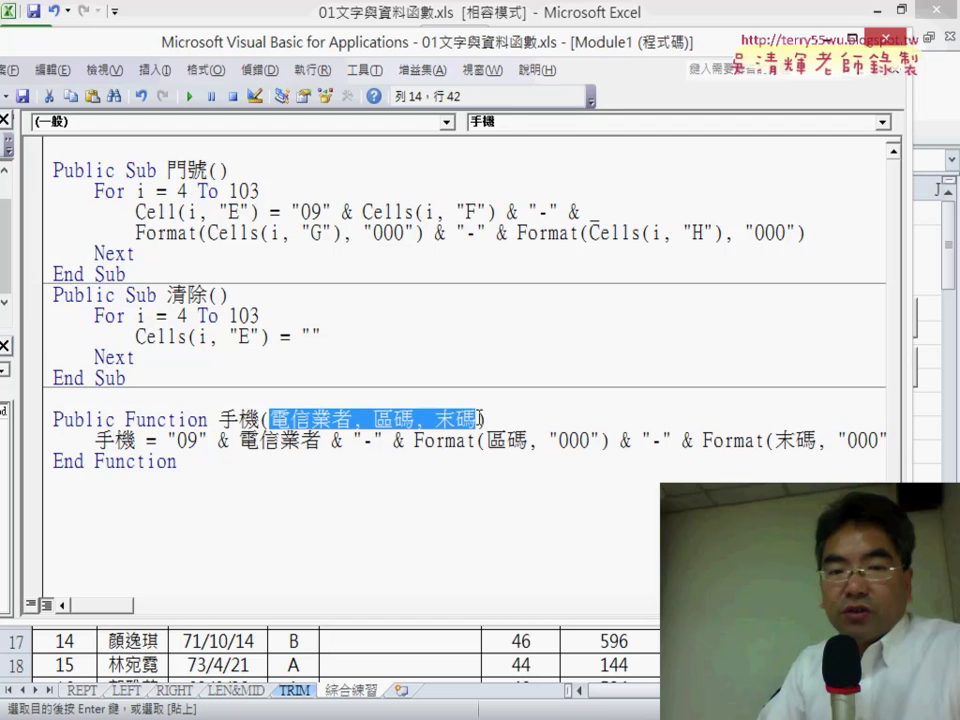
{"action": "left_click", "coordinate": [539, 440]}
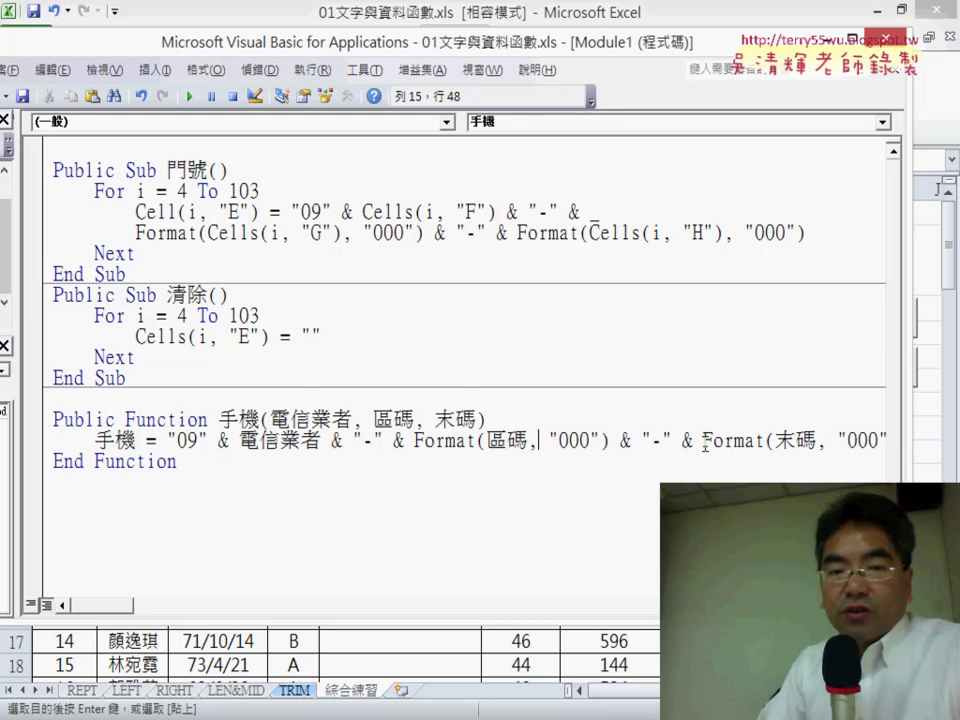
{"action": "left_click_drag", "start_coordinate": [166, 441], "coordinate": [878, 441]}
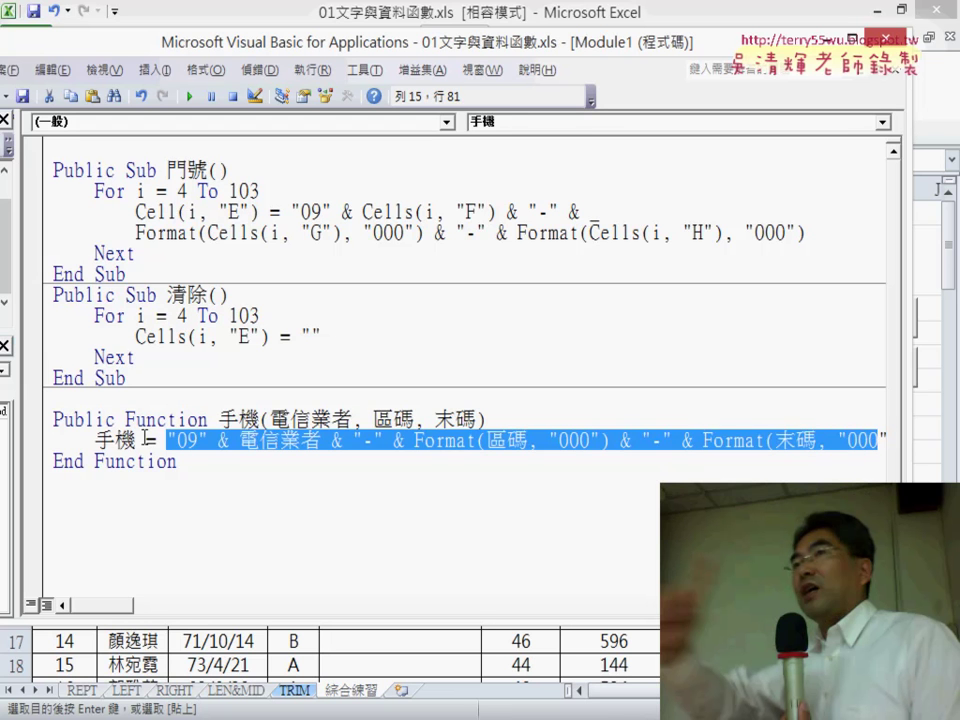
{"action": "double_click", "coordinate": [112, 440]}
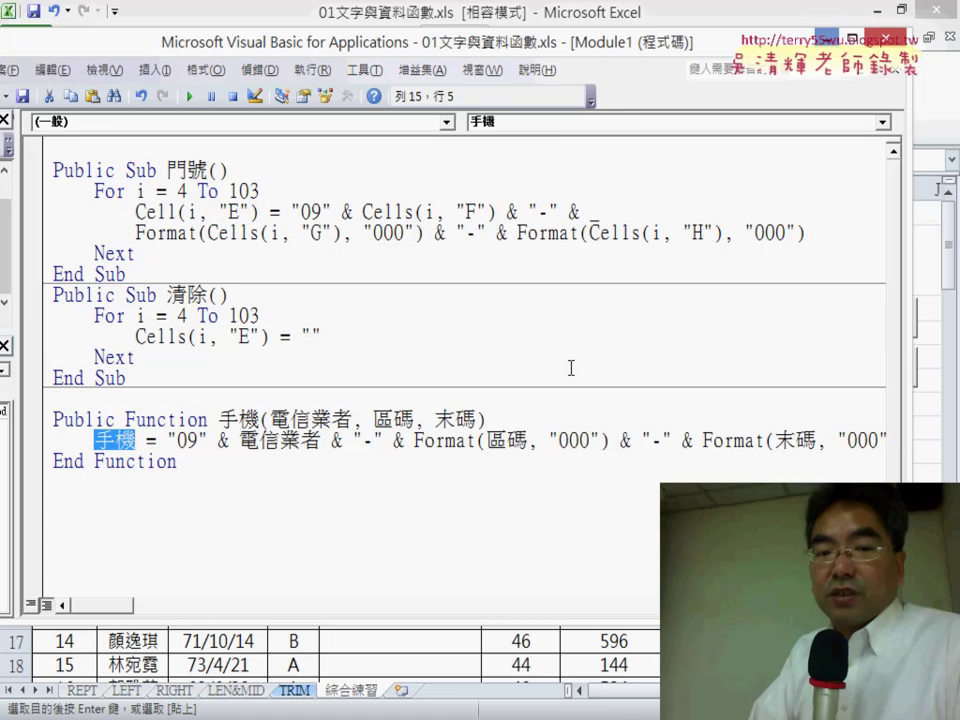
Step: Cancel the Macros dialog, return to the worksheet, and start inserting a function into E4
{"action": "left_click", "coordinate": [300, 440]}
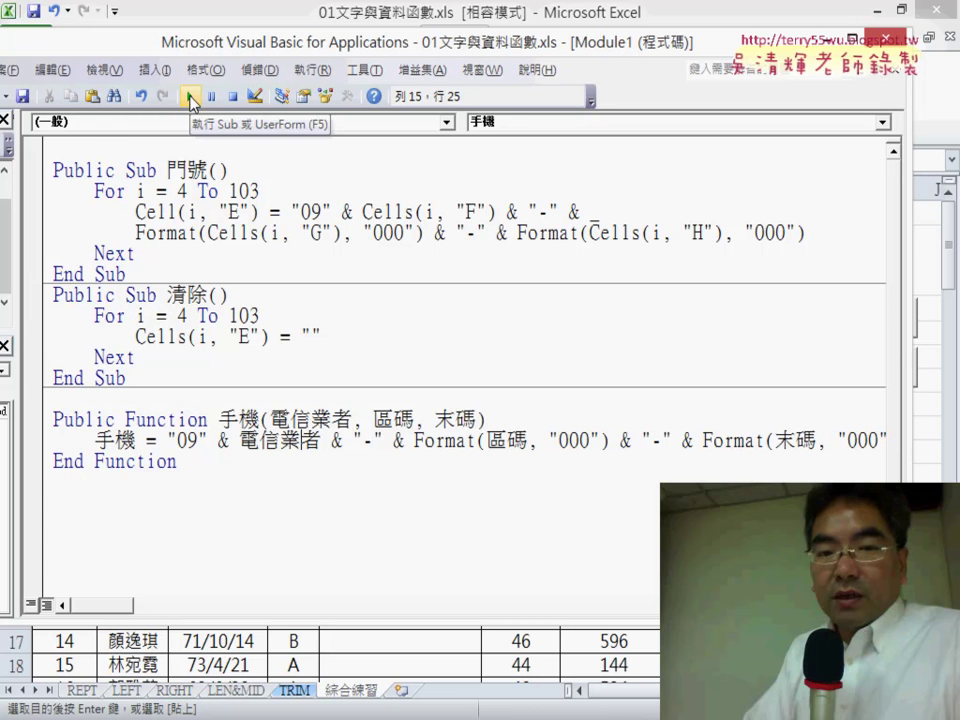
{"action": "left_click", "coordinate": [190, 97]}
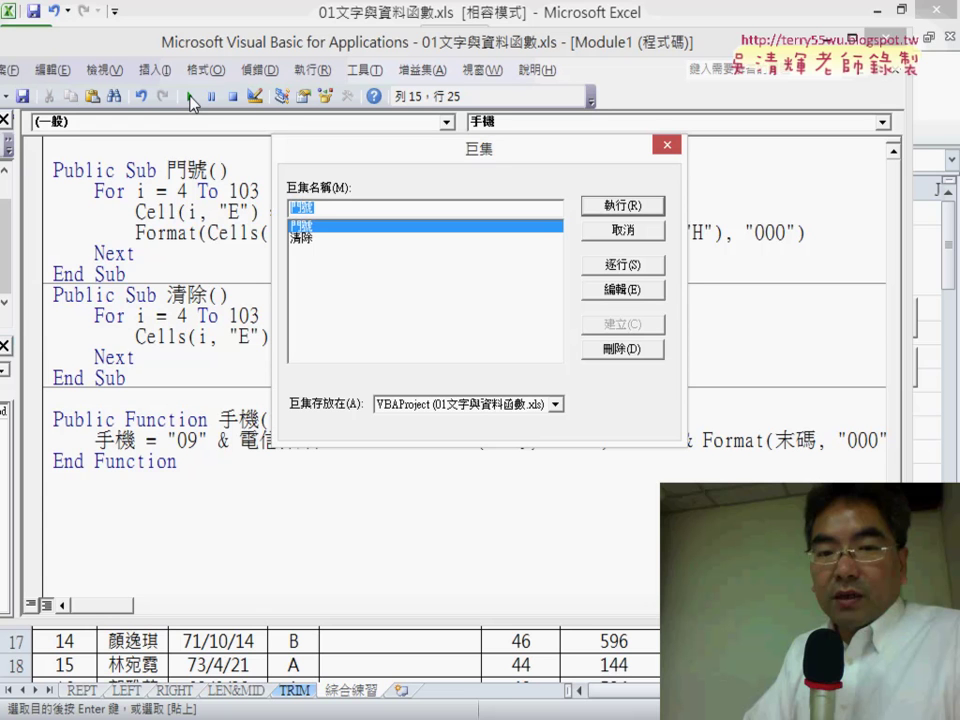
{"action": "left_click", "coordinate": [623, 229]}
{"action": "key", "text": "alt+F11"}
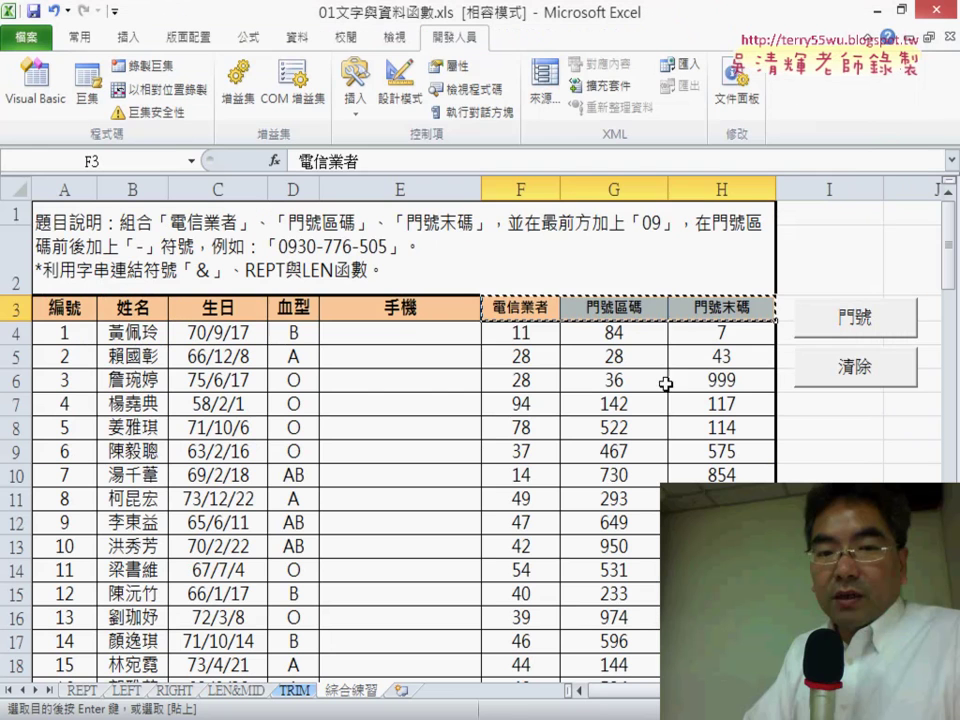
{"action": "left_click", "coordinate": [407, 335]}
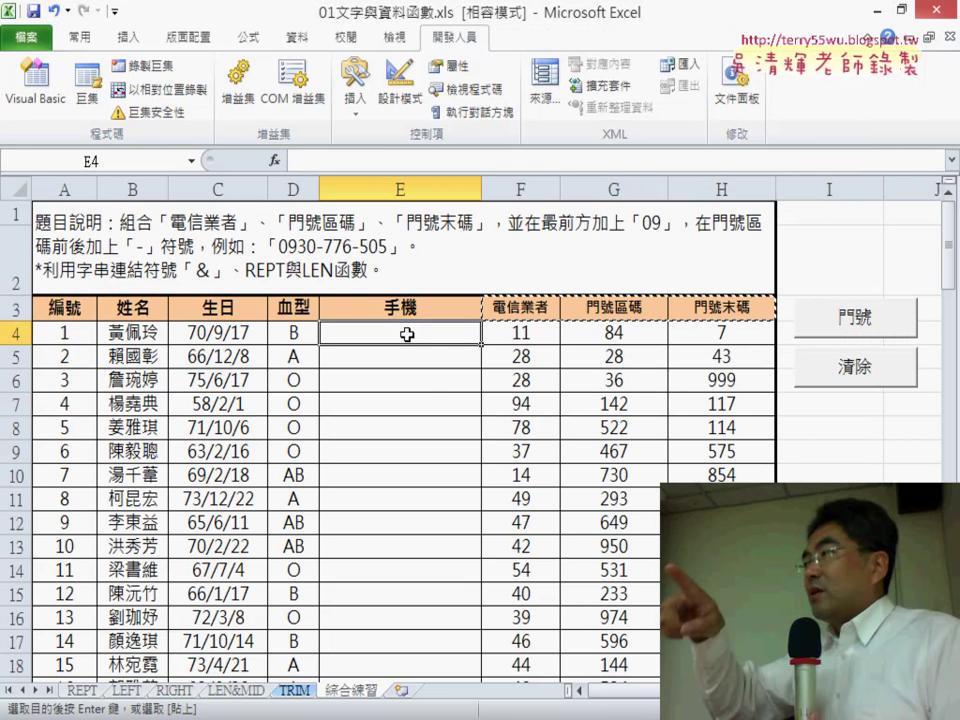
{"action": "left_click", "coordinate": [275, 162]}
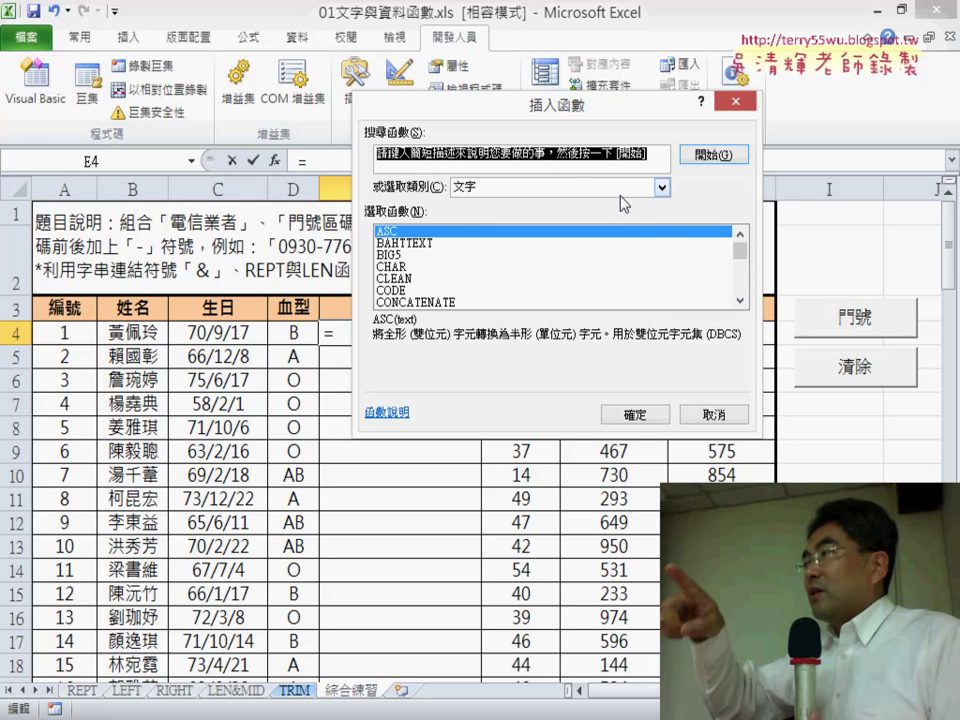
Step: Choose the 手機 function from the 使用者定義 category and move its arguments box clear of row 4
{"action": "left_click", "coordinate": [578, 190]}
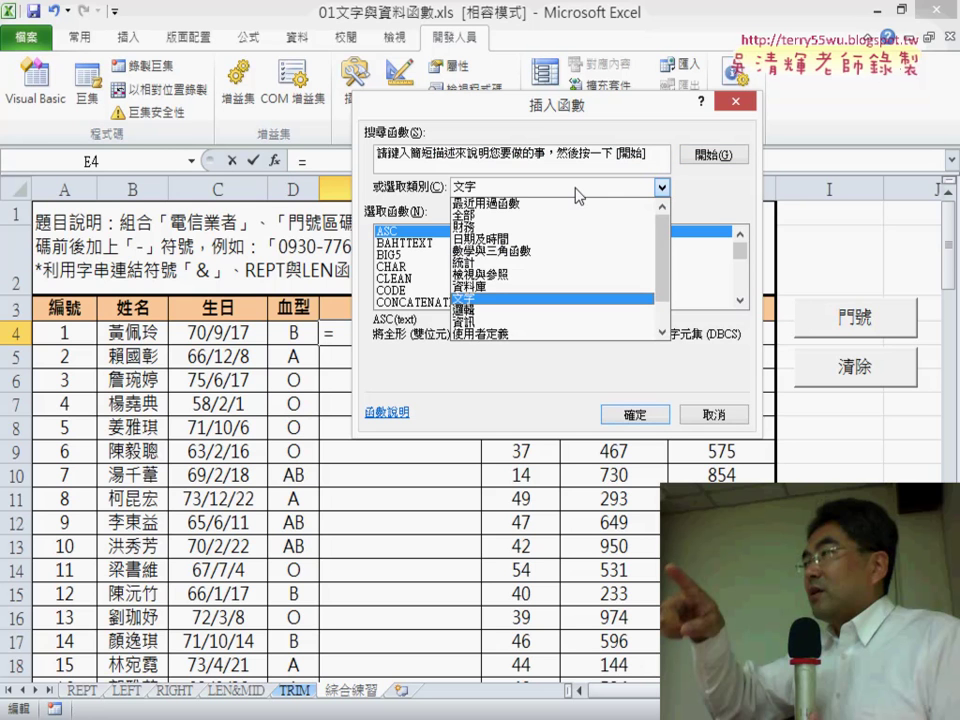
{"action": "left_click", "coordinate": [510, 334]}
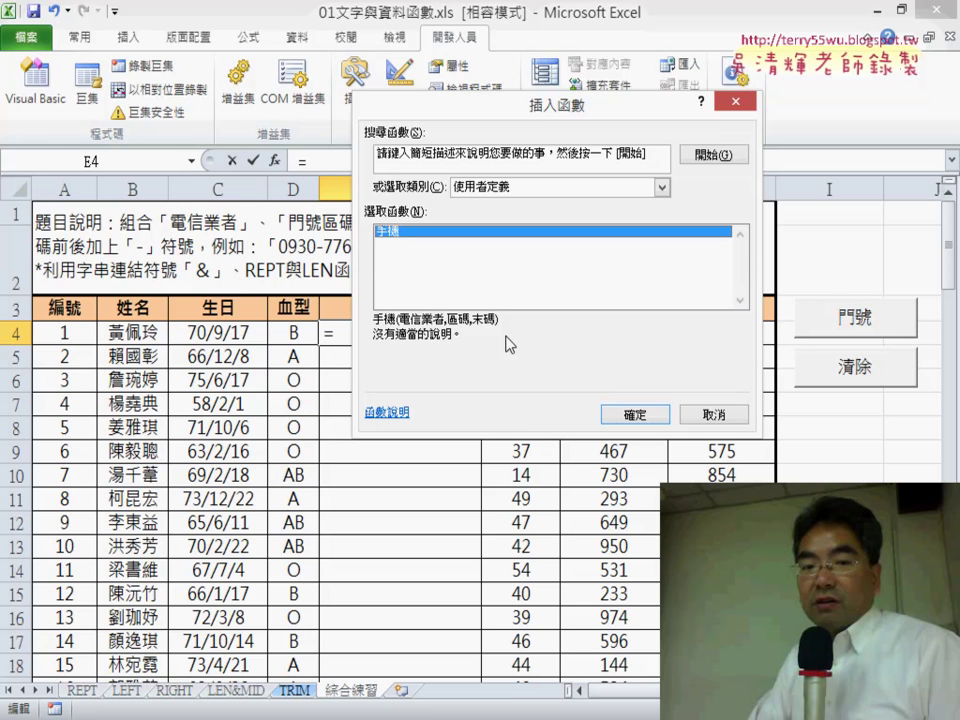
{"action": "left_click", "coordinate": [634, 413]}
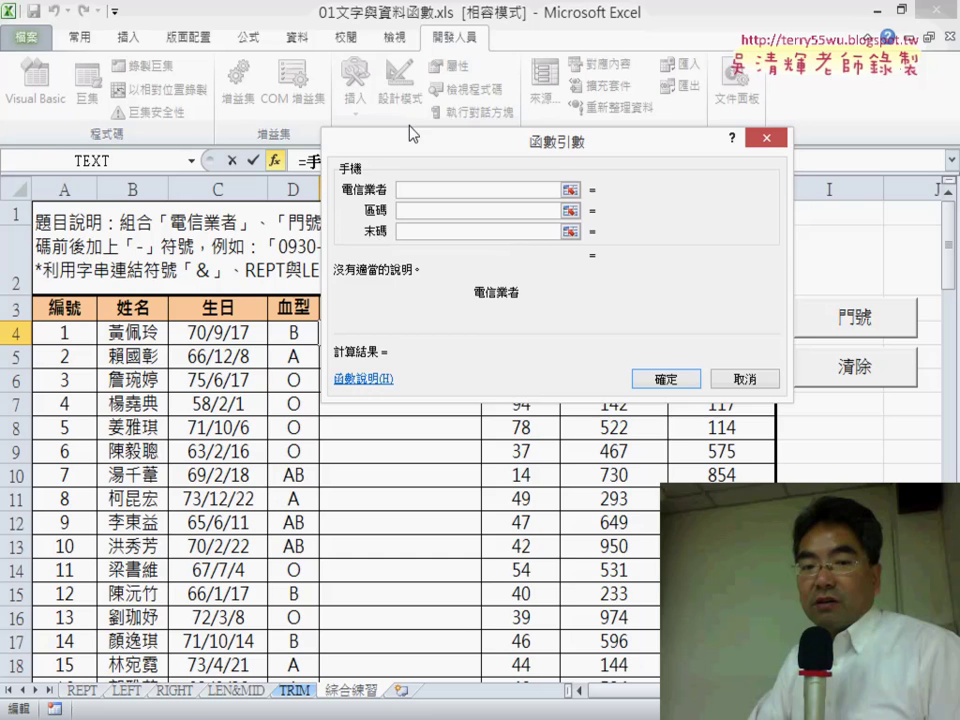
{"action": "left_click_drag", "start_coordinate": [410, 133], "coordinate": [341, 390]}
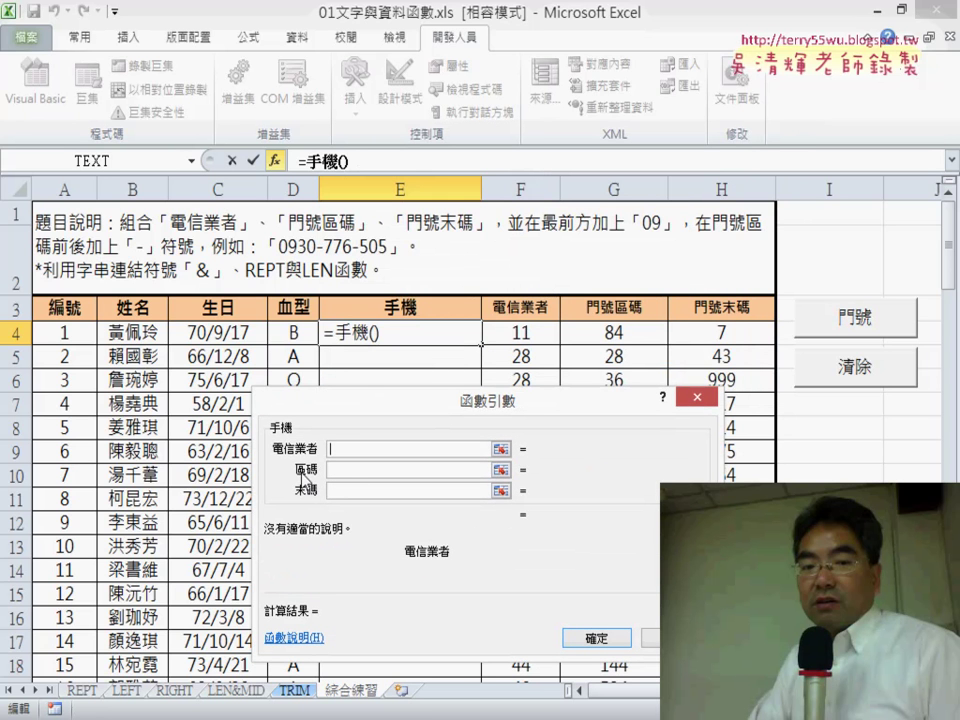
{"action": "left_click", "coordinate": [522, 331]}
{"action": "key", "text": "Tab"}
{"action": "left_click", "coordinate": [614, 332]}
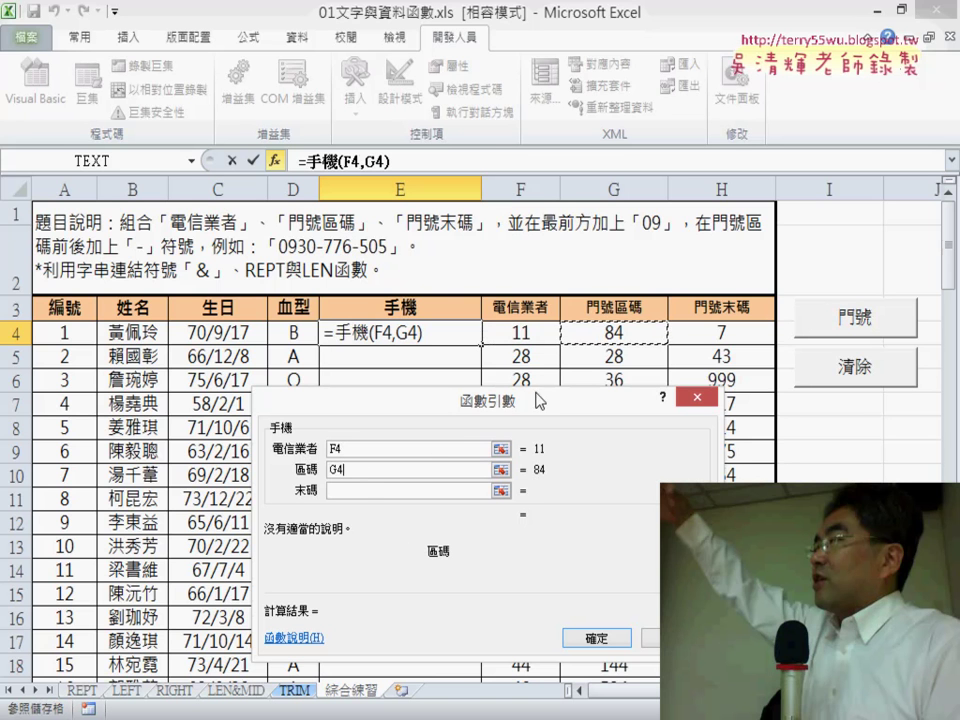
{"action": "key", "text": "Tab"}
{"action": "left_click", "coordinate": [741, 329]}
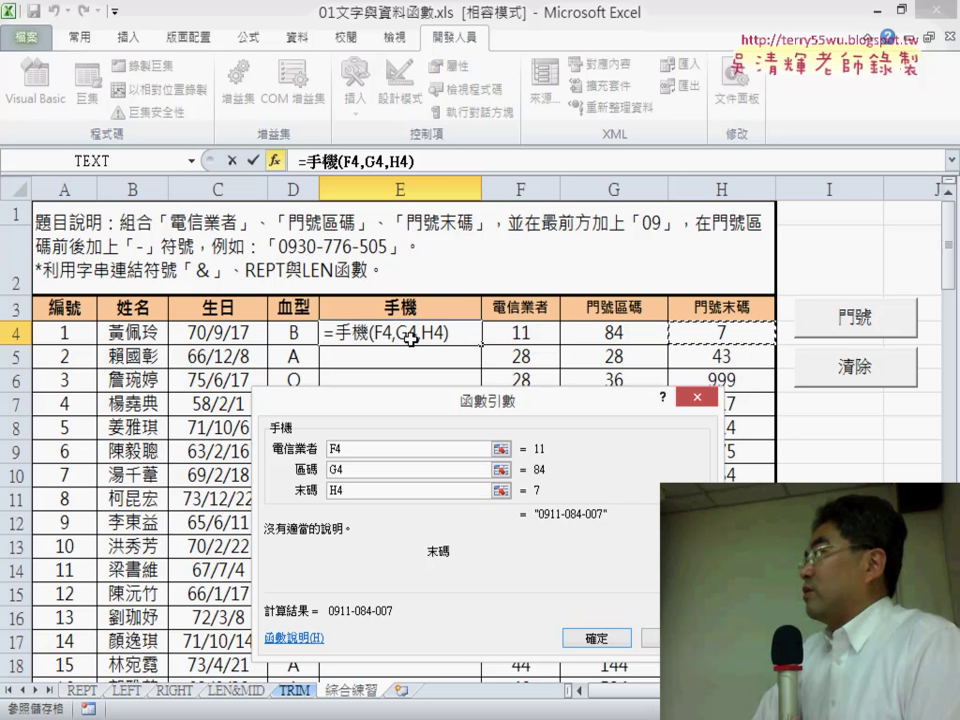
{"action": "left_click", "coordinate": [606, 643]}
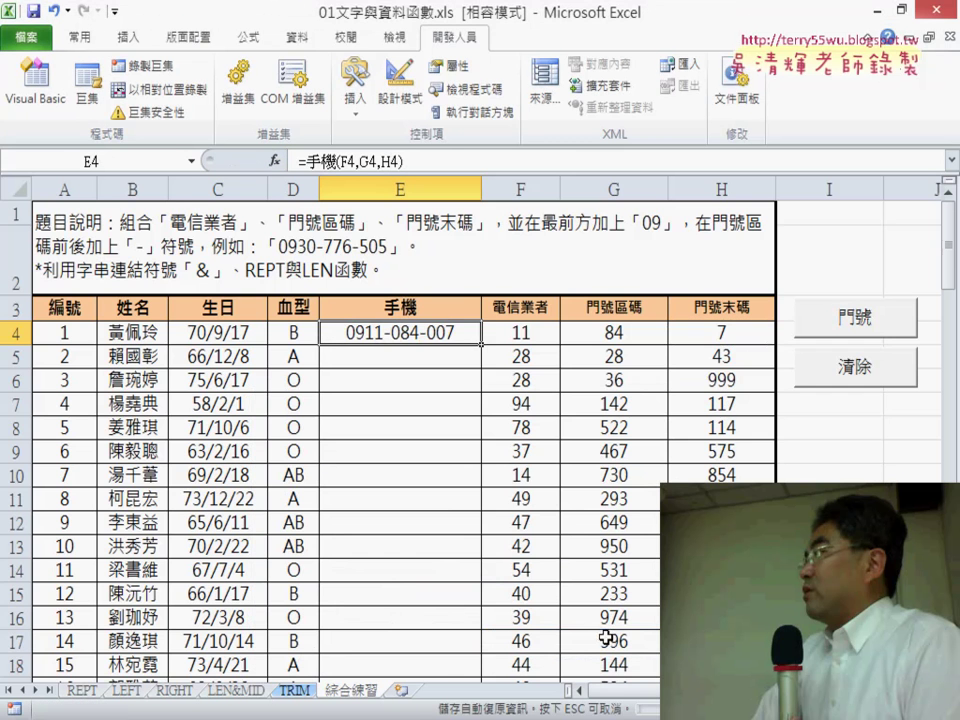
Step: Fill the E4 formula down column E through E18, then reselect E4
{"action": "double_click", "coordinate": [481, 344]}
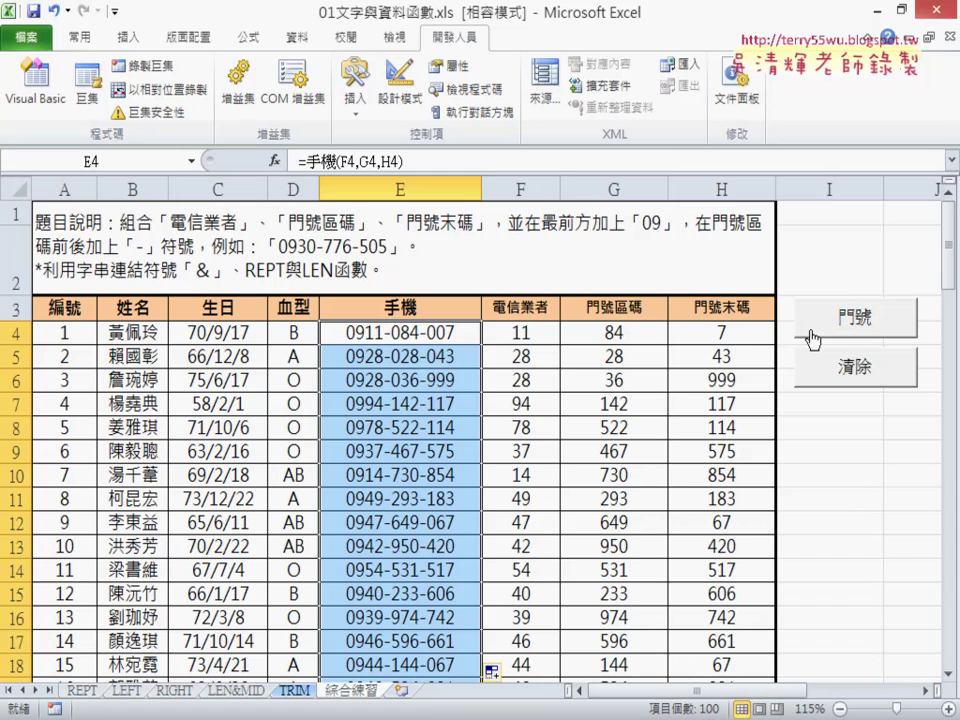
{"action": "left_click", "coordinate": [407, 335]}
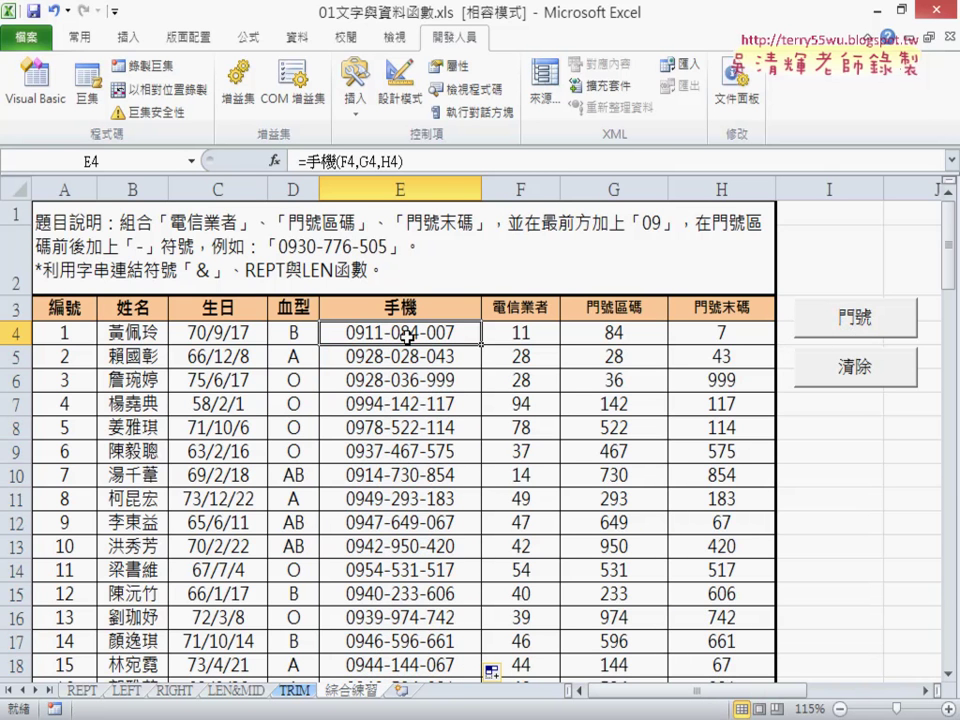